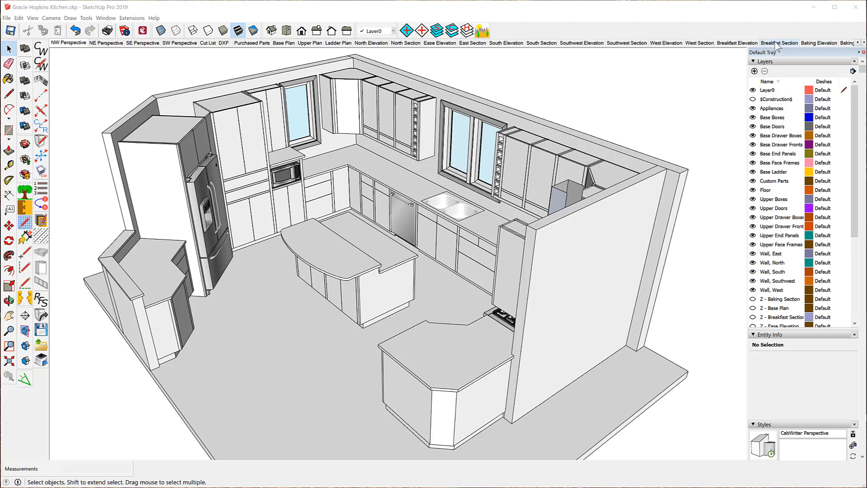
# - Rename the "Ease Elevation" scene to "East Elevation"
pyautogui.click(864, 42)
pyautogui.click(864, 42)
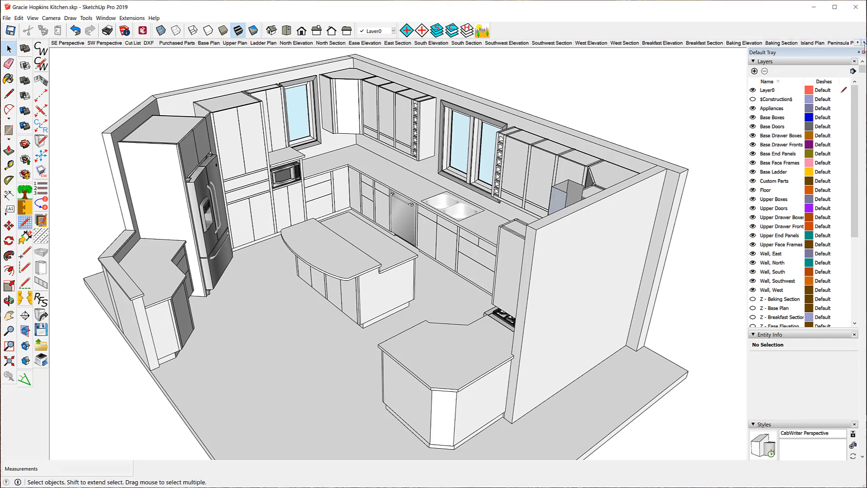
pyautogui.click(864, 42)
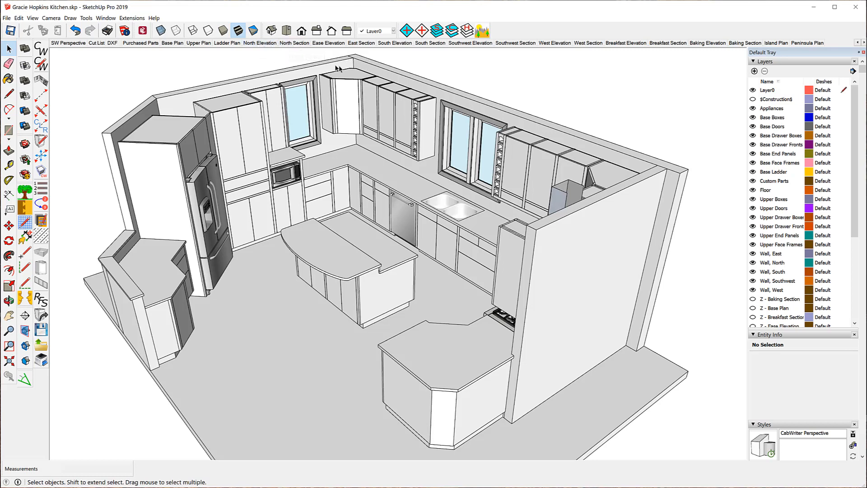
pyautogui.rightClick(321, 43)
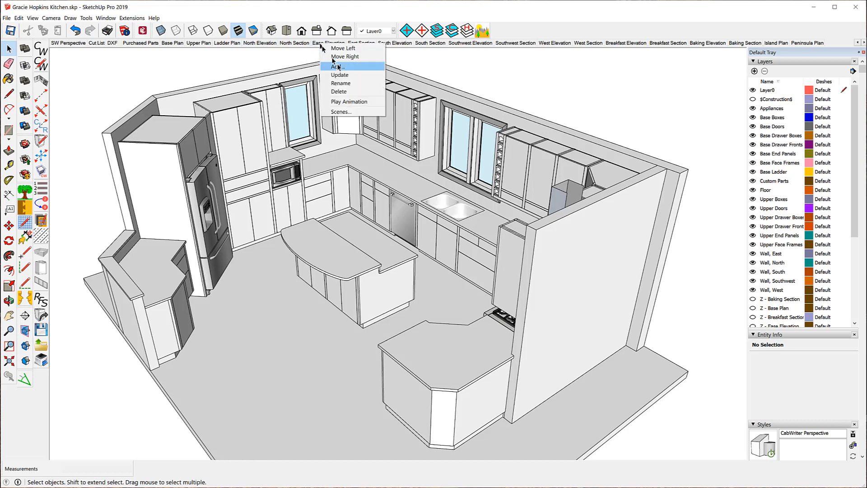
pyautogui.click(344, 84)
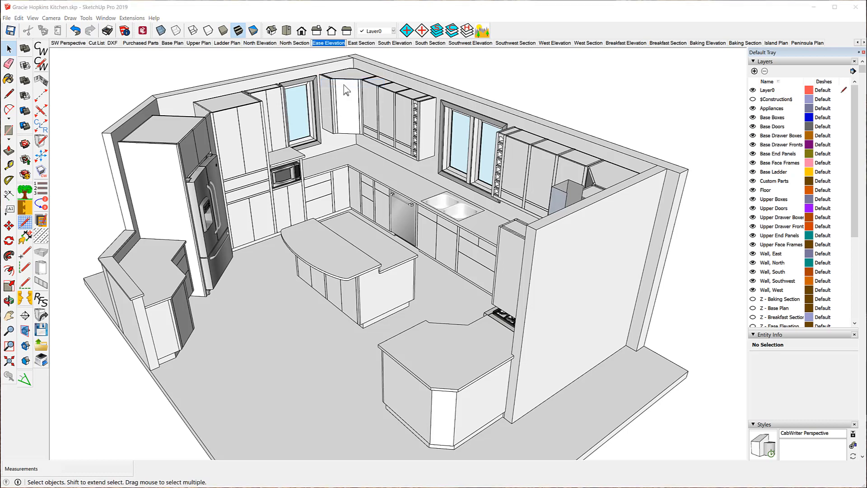
pyautogui.click(323, 44)
pyautogui.press('BackSpace')
pyautogui.write('t')
pyautogui.press('Return')
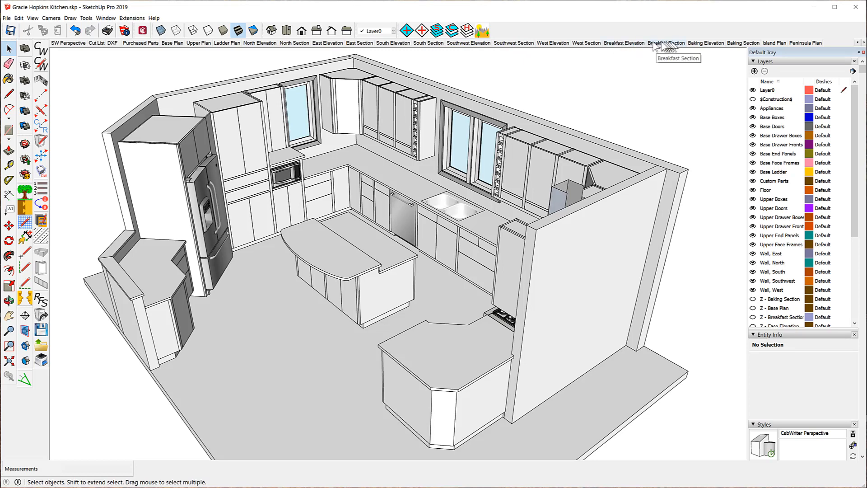
# - Browse through the Baking Elevation, SW Perspective, Baking Section, Island Plan and Peninsula Plan scenes
pyautogui.click(708, 44)
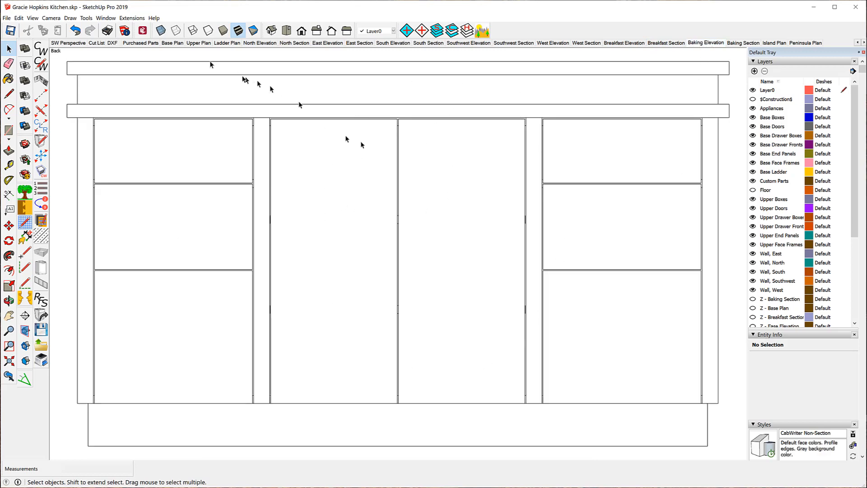
pyautogui.click(62, 44)
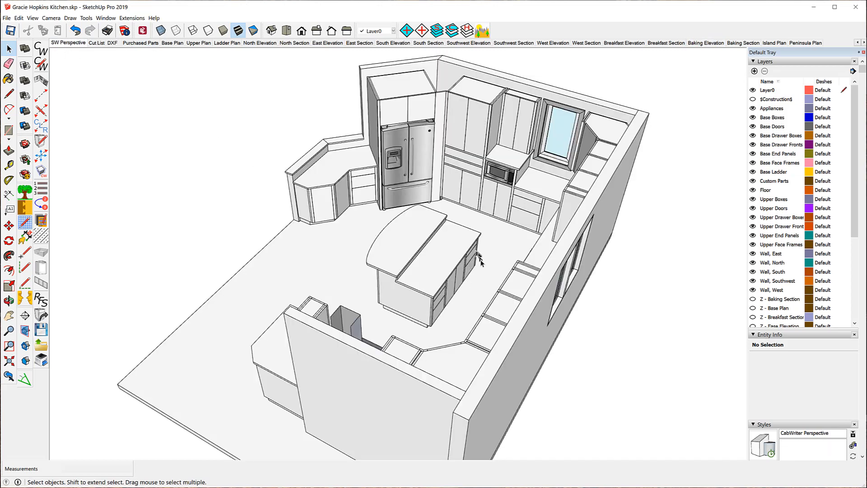
pyautogui.moveTo(481, 262); pyautogui.dragTo(460, 278, button='middle')
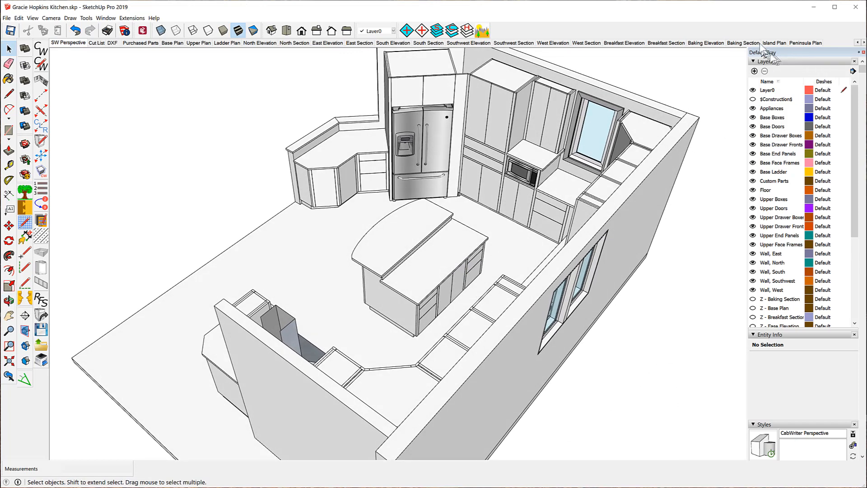
pyautogui.click(718, 43)
pyautogui.click(743, 45)
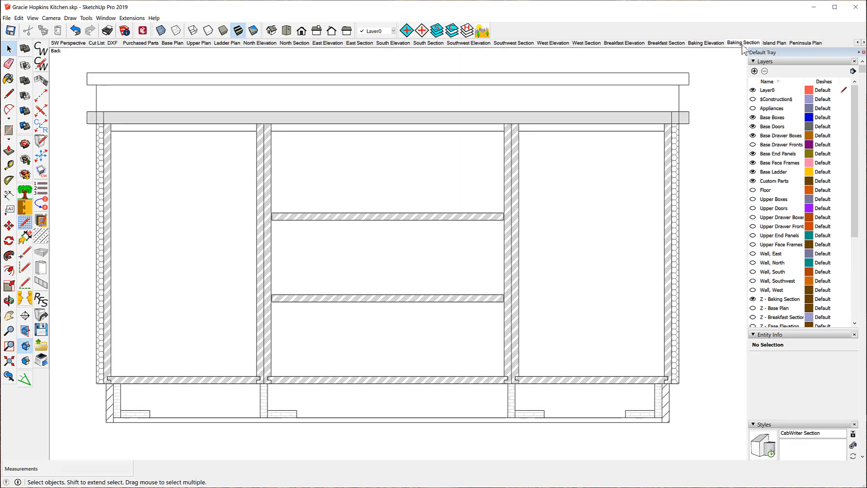
pyautogui.click(774, 43)
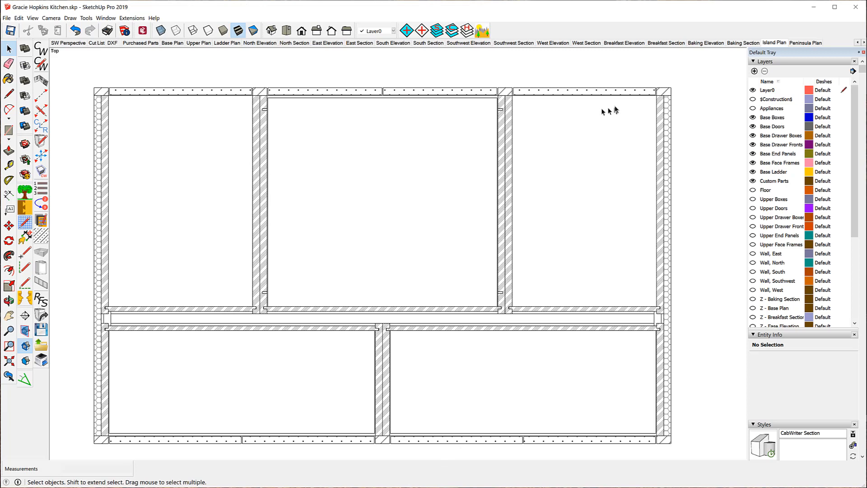
pyautogui.click(803, 43)
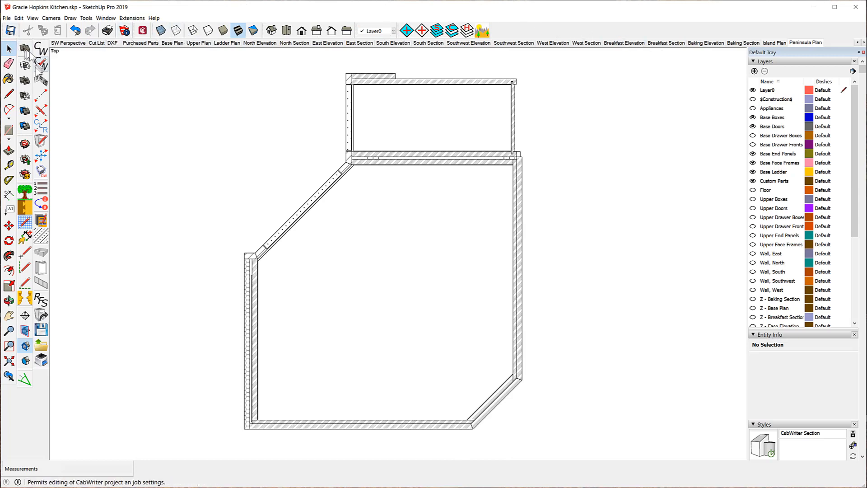
# - Open the CabWriter Settings dialog to review the project settings, and close it
pyautogui.click(41, 64)
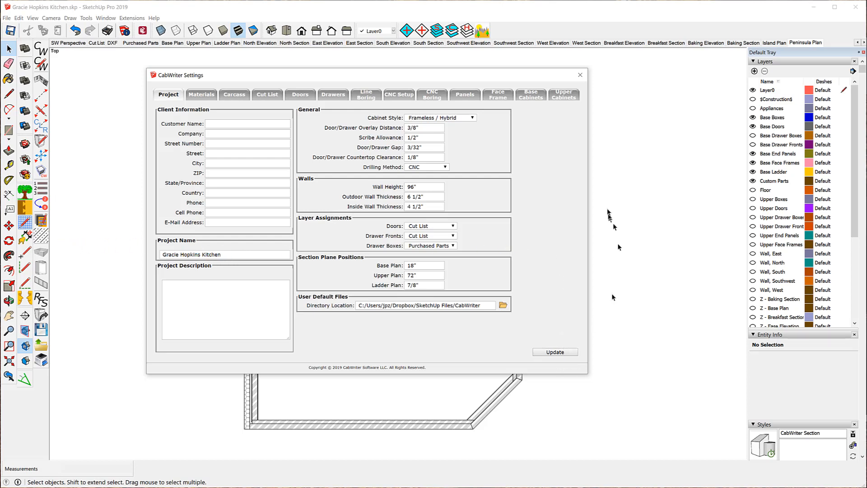
pyautogui.click(581, 75)
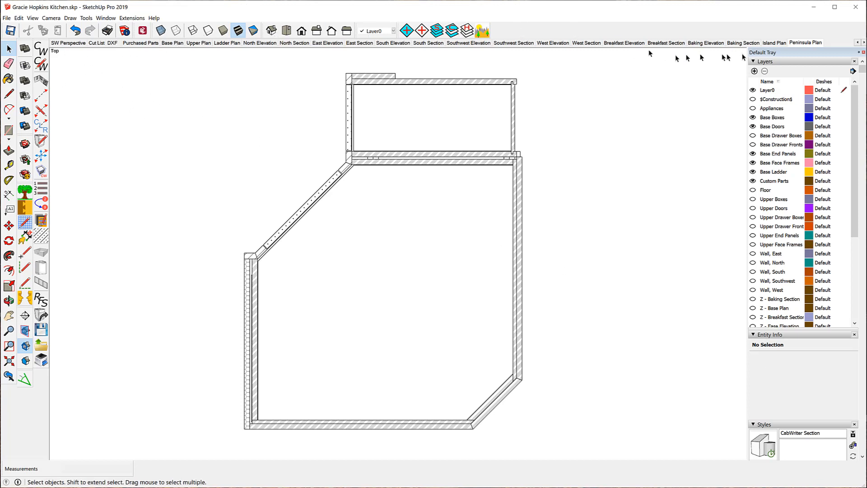
# - Switch to the NW Perspective, Purchased Parts and DXF scenes
pyautogui.click(859, 42)
pyautogui.click(859, 42)
pyautogui.click(858, 43)
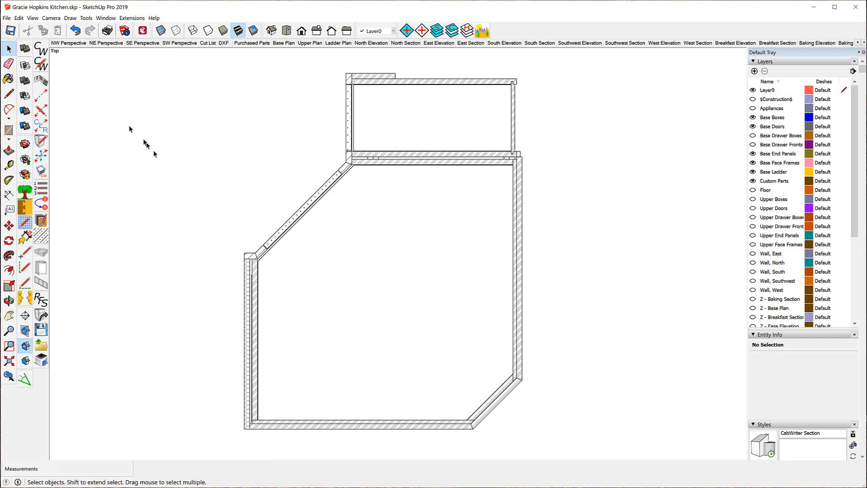
pyautogui.click(73, 42)
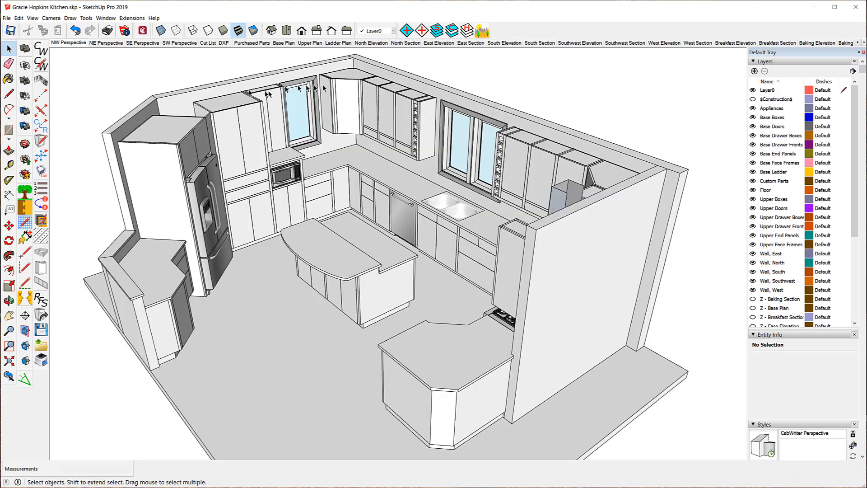
pyautogui.click(252, 44)
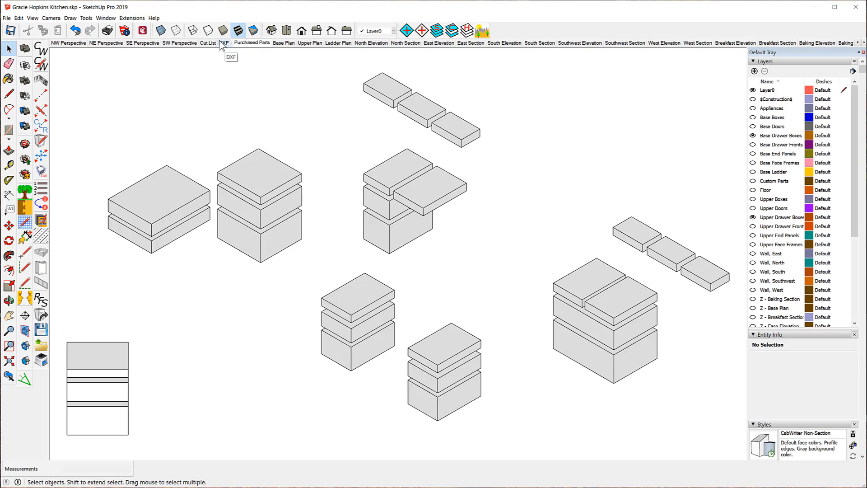
pyautogui.click(225, 44)
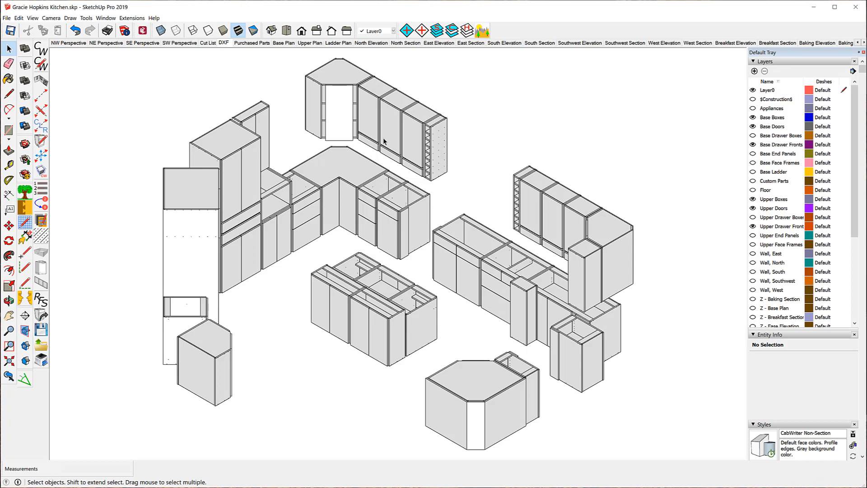
# - Open Extended Entity Info and inspect an upper cabinet door front's attributes, then close the window
pyautogui.click(107, 18)
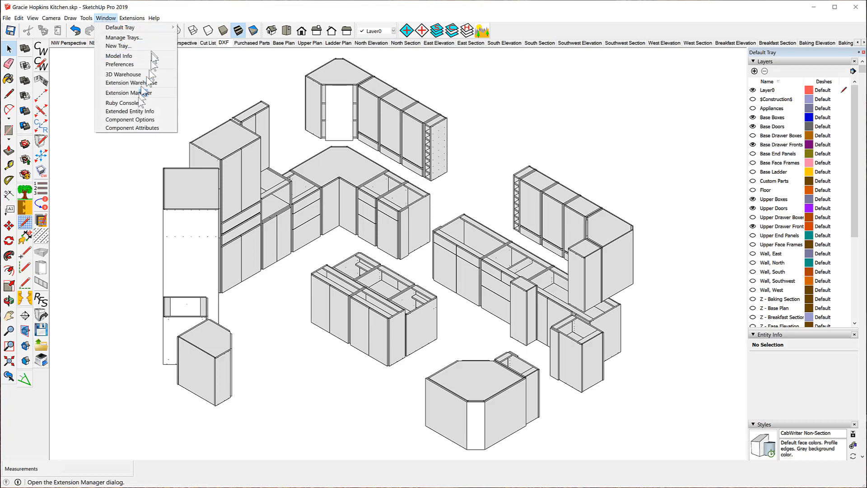
pyautogui.click(119, 112)
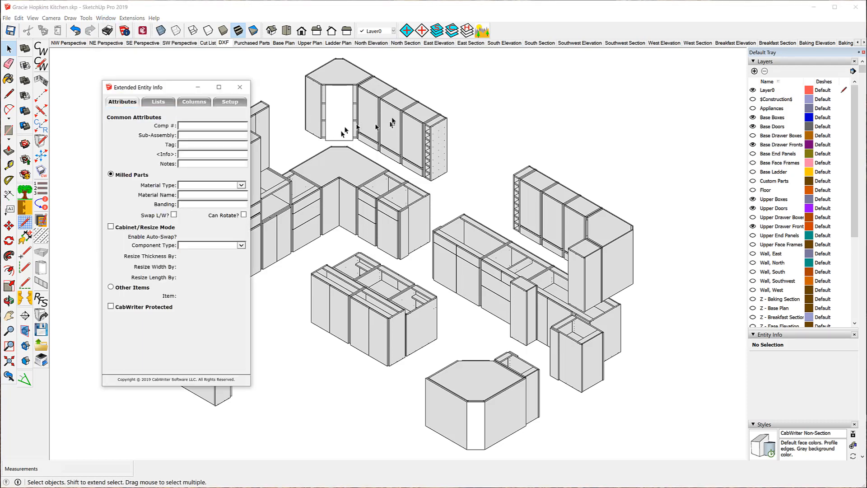
pyautogui.click(368, 114)
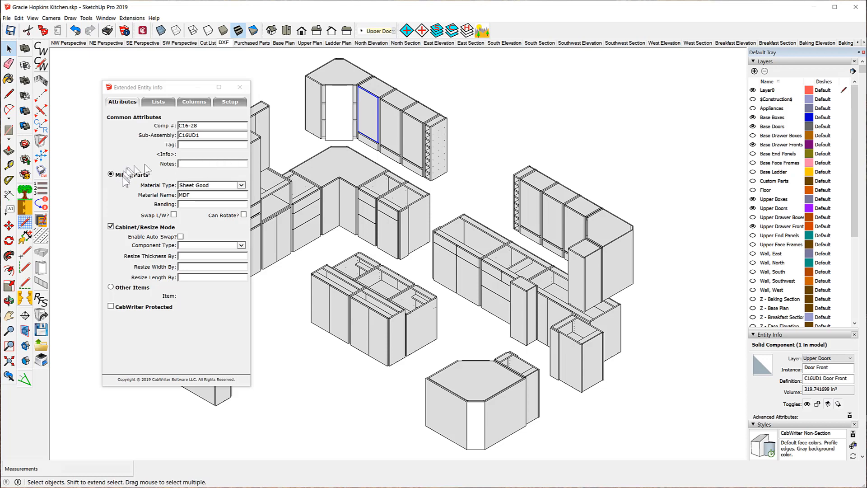
pyautogui.click(239, 87)
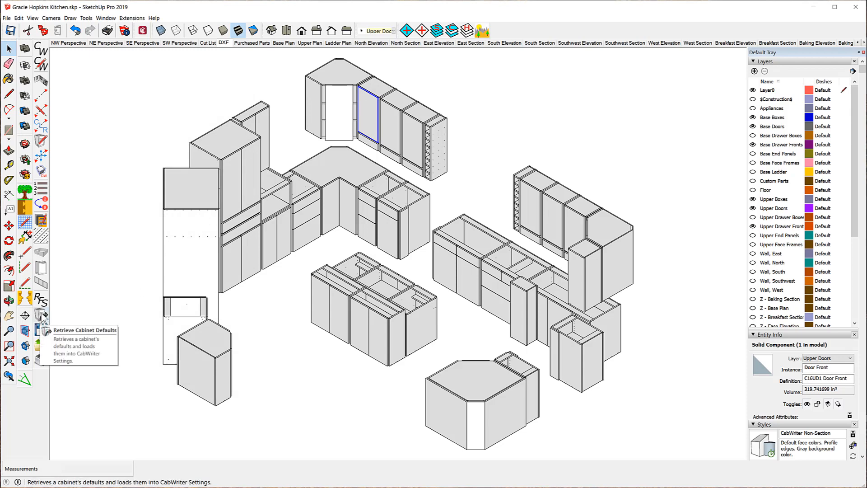
# - Retrieve the selected door's cabinet defaults into CabWriter Settings and review the Materials page before closing
pyautogui.click(42, 316)
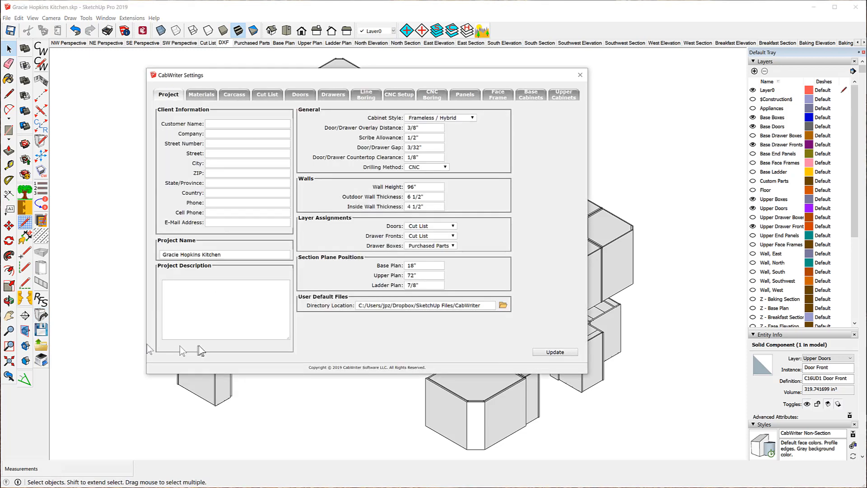
pyautogui.click(205, 95)
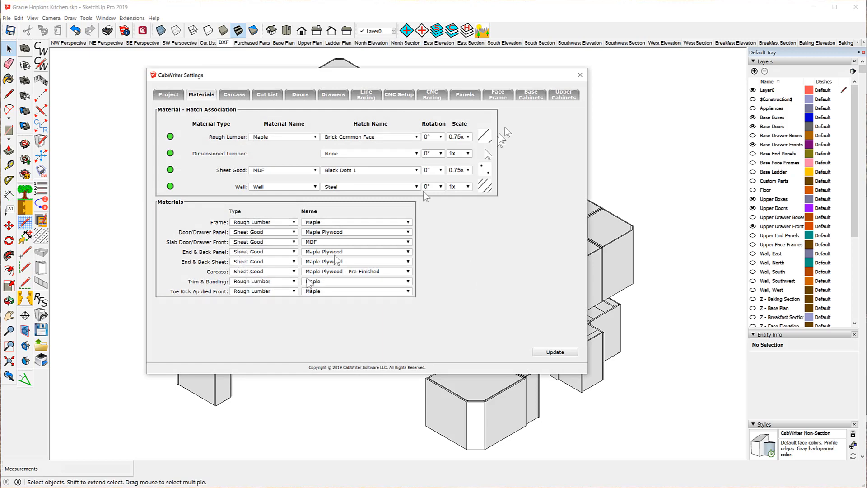
pyautogui.click(581, 75)
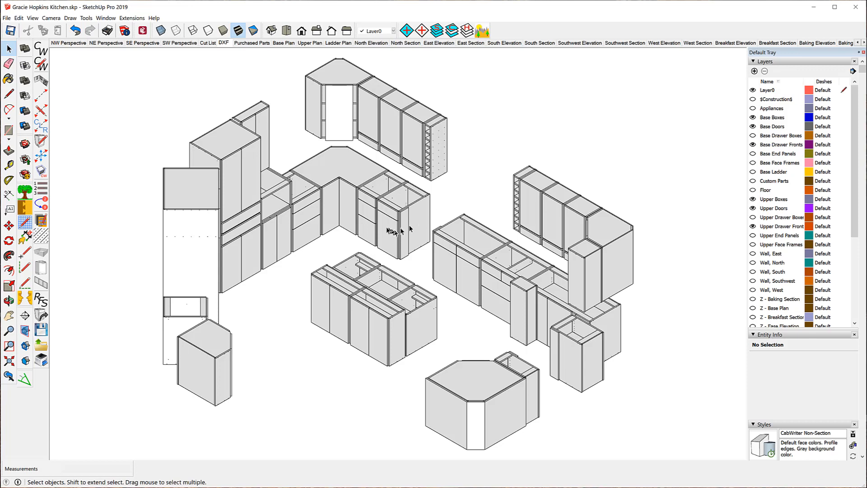
# - Select a base drawer front, retrieve its cabinet defaults, and review the Materials page before closing
pyautogui.click(368, 216)
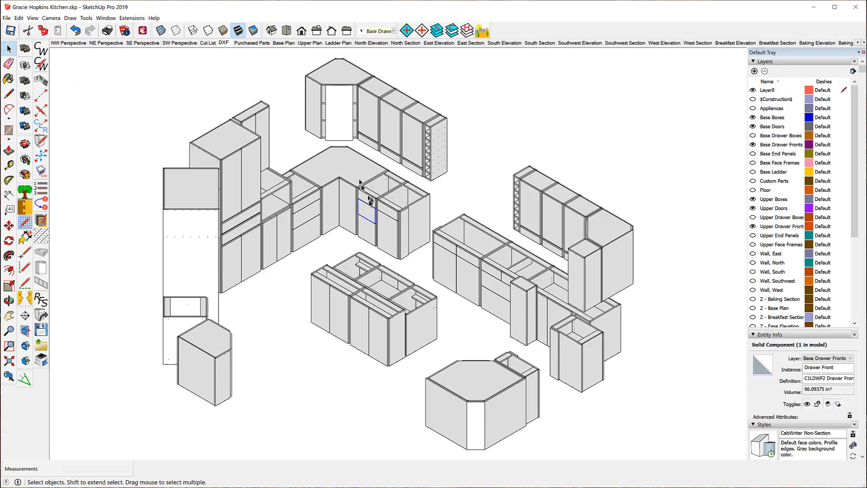
pyautogui.click(41, 316)
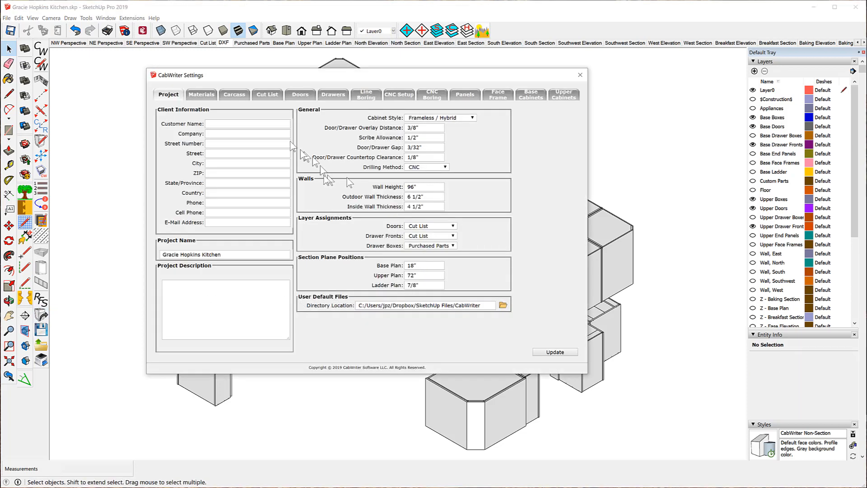
pyautogui.click(201, 94)
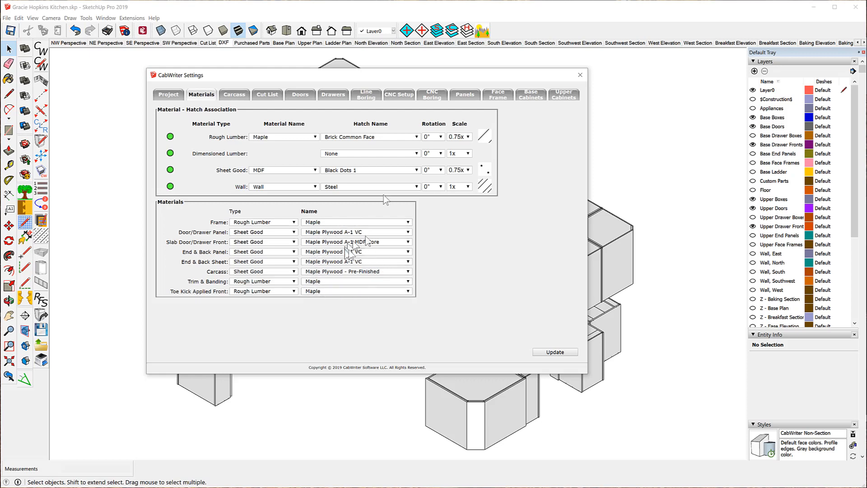
pyautogui.click(580, 76)
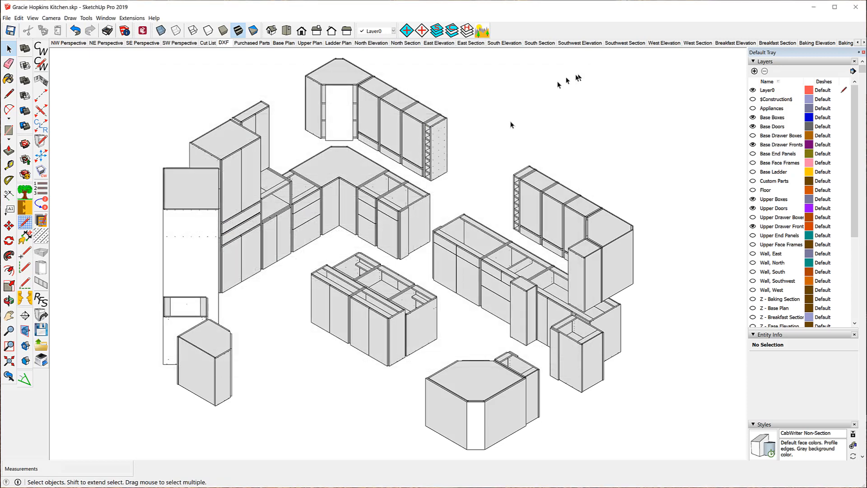
# - Select the base drawer front and inspect its attributes in Extended Entity Info, then close it
pyautogui.click(365, 218)
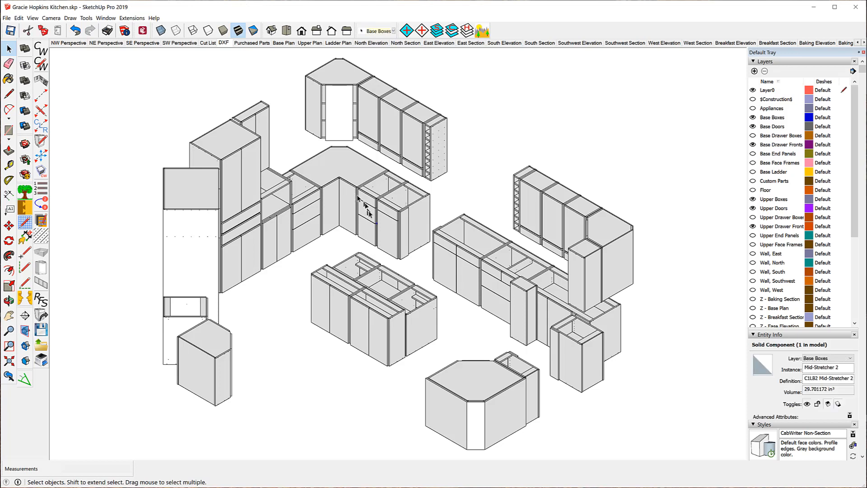
pyautogui.click(368, 214)
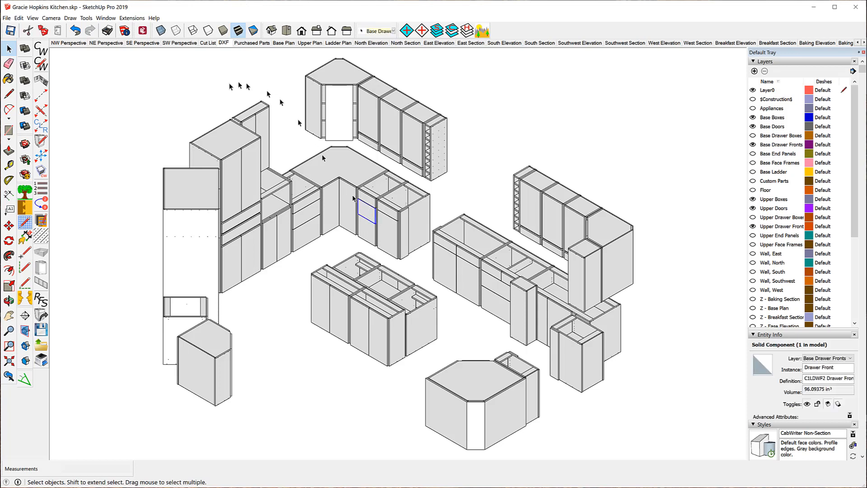
pyautogui.click(105, 18)
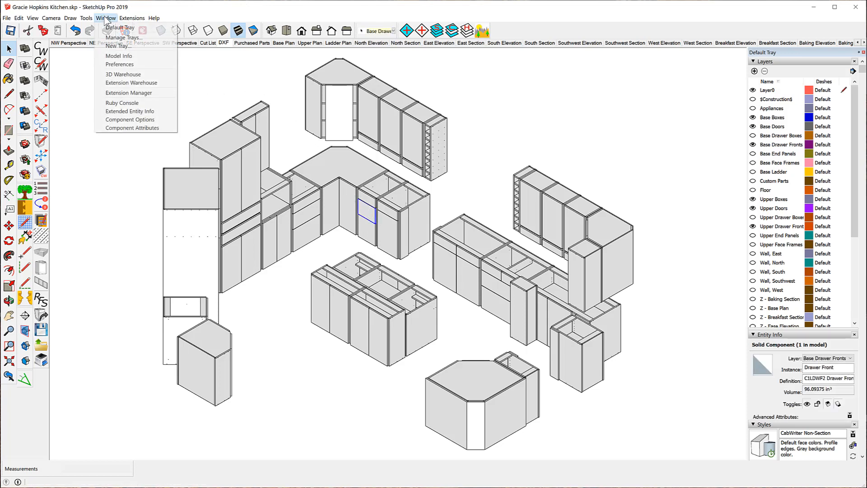
pyautogui.click(136, 113)
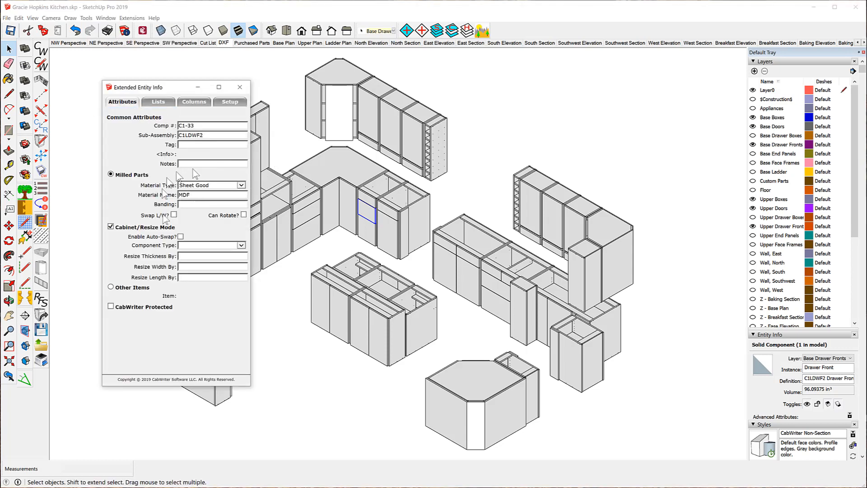
pyautogui.click(240, 87)
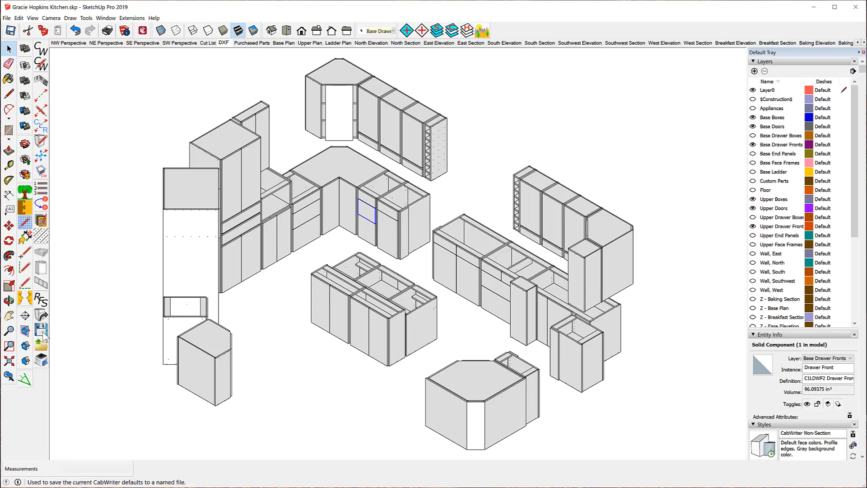
# - Open CabWriter Settings, review the Materials page, and close the window
pyautogui.click(41, 316)
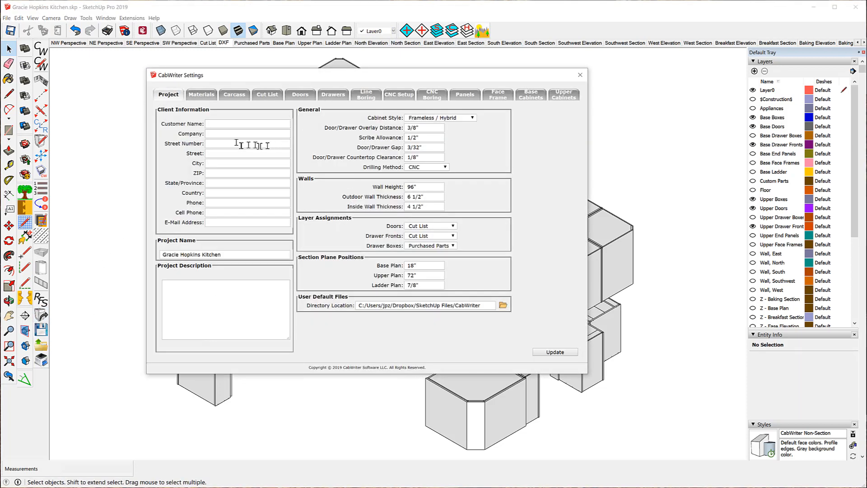
pyautogui.click(201, 95)
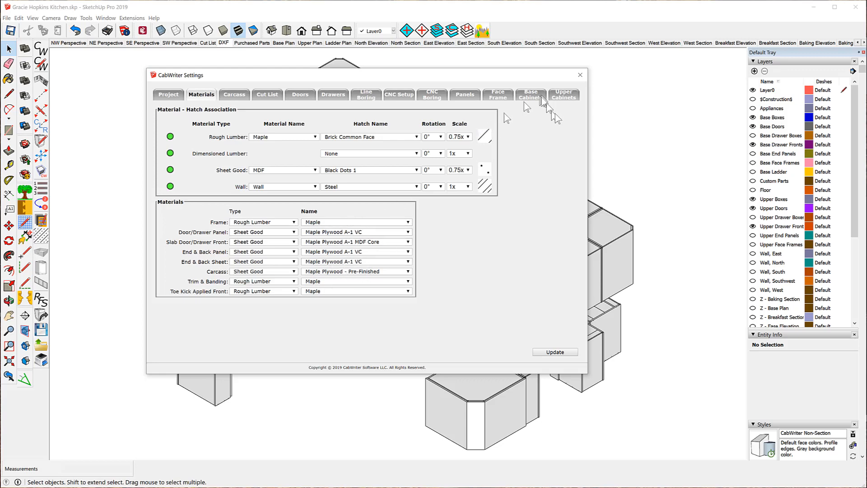
pyautogui.click(583, 78)
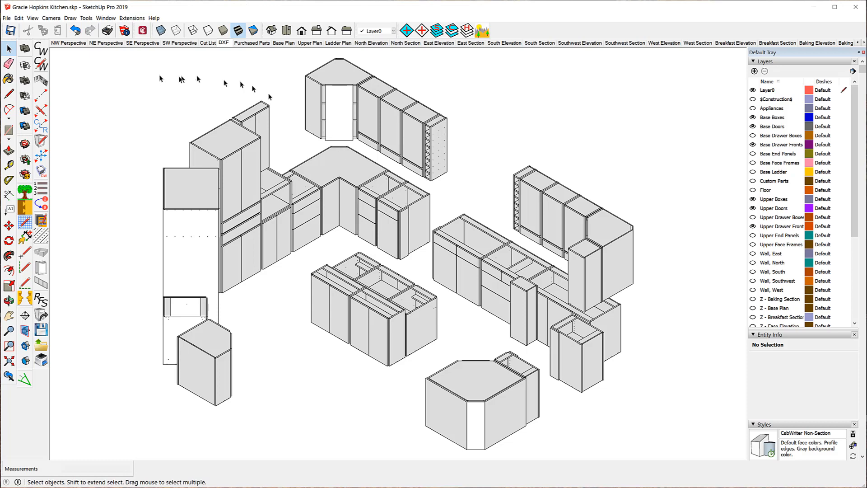
pyautogui.click(7, 18)
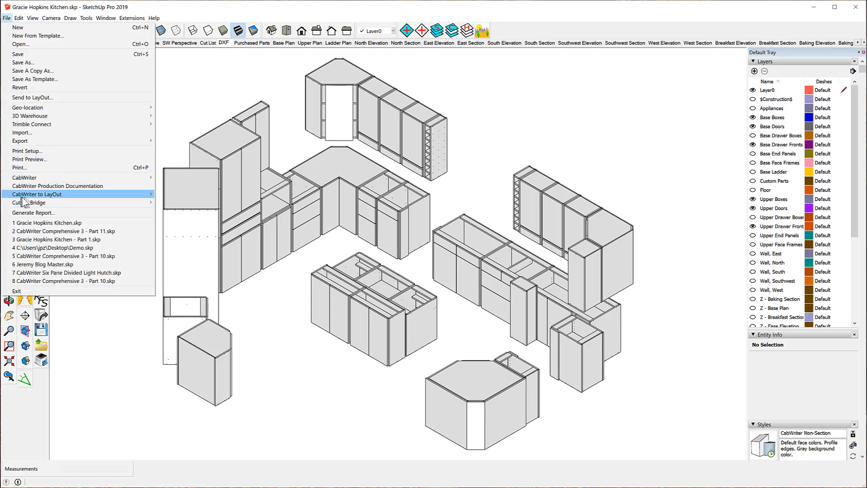
pyautogui.moveTo(31, 197)
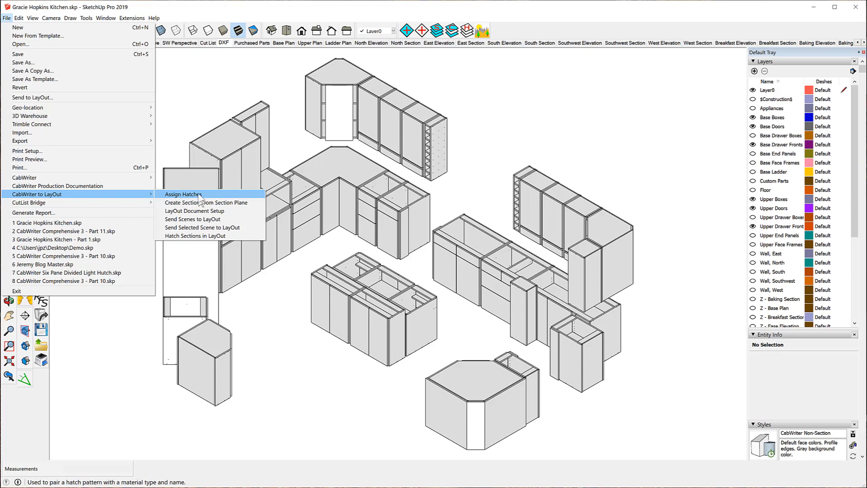
pyautogui.click(209, 76)
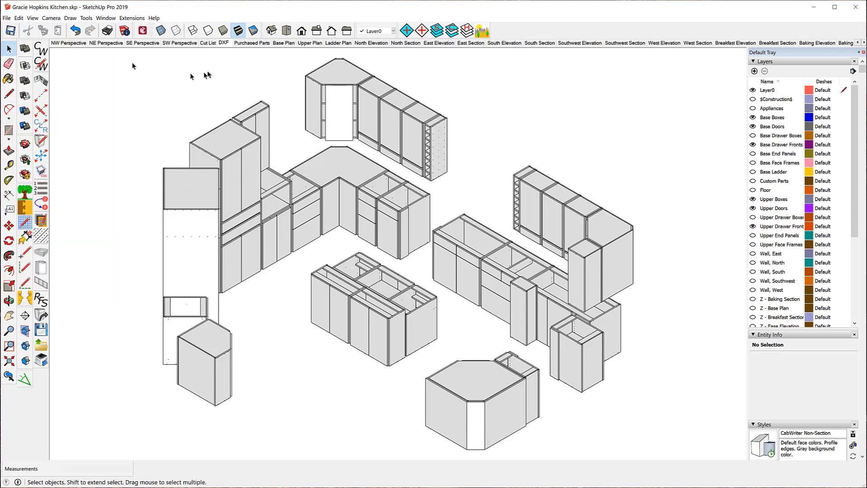
# - Reopen CabWriter Settings to examine the material-hatch associations on the Materials page, then close it
pyautogui.click(39, 66)
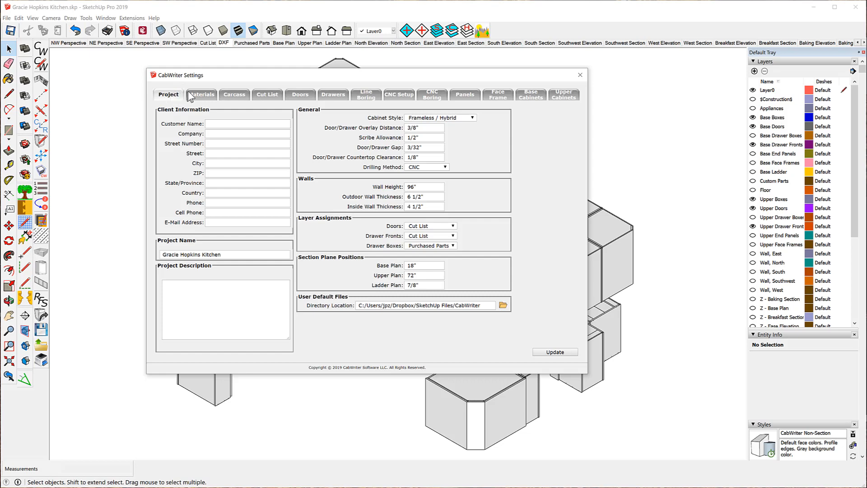
pyautogui.click(191, 95)
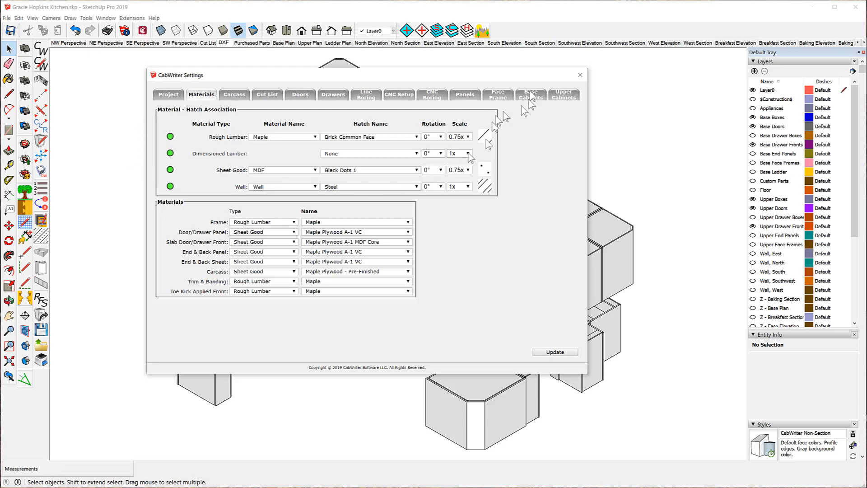
pyautogui.click(580, 75)
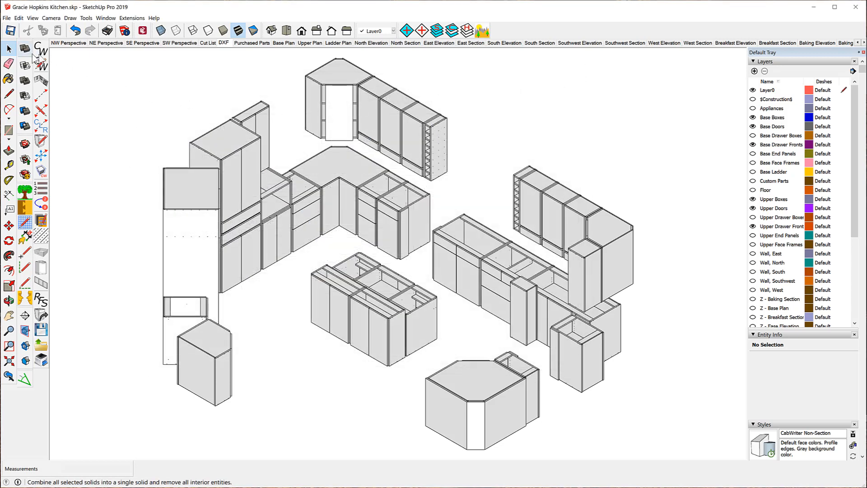
# - Open CabWriter's LayOut Document Setup and set the paper to Arch D - 24 in x 36 in, Landscape
pyautogui.click(7, 19)
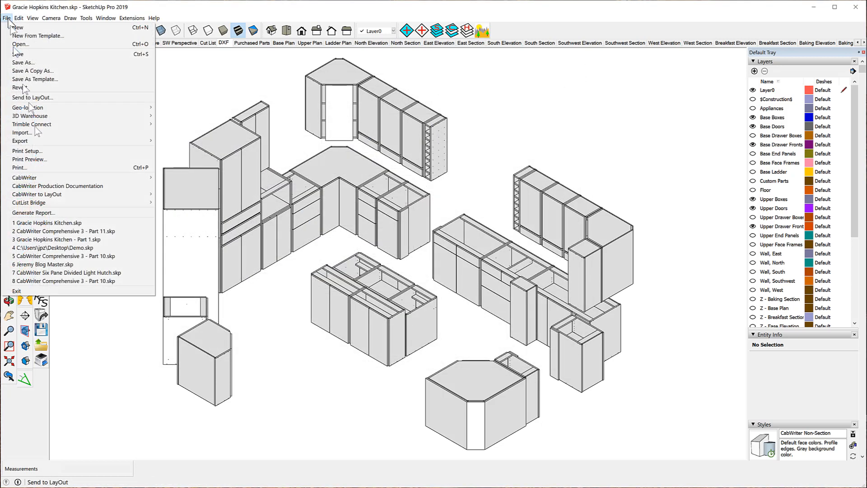
pyautogui.moveTo(71, 197)
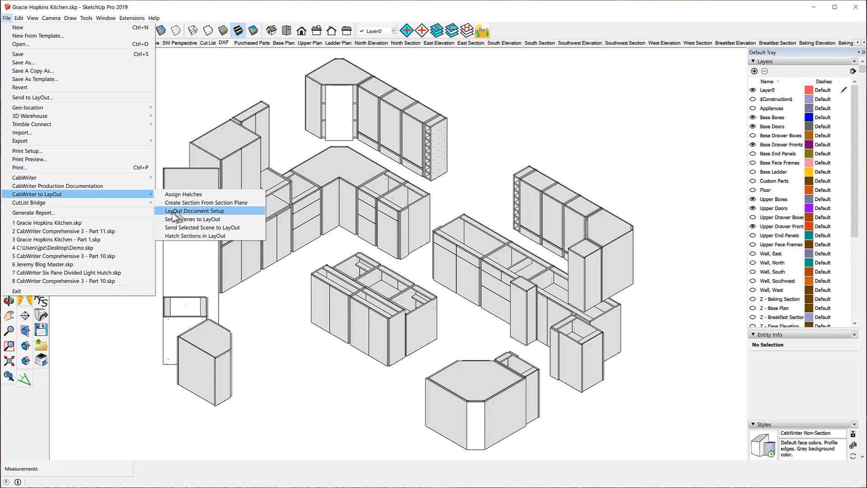
pyautogui.click(227, 211)
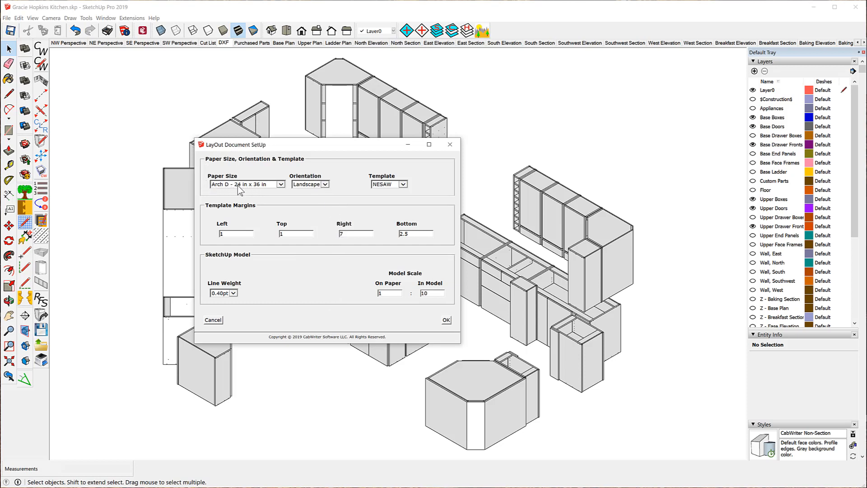
pyautogui.click(281, 185)
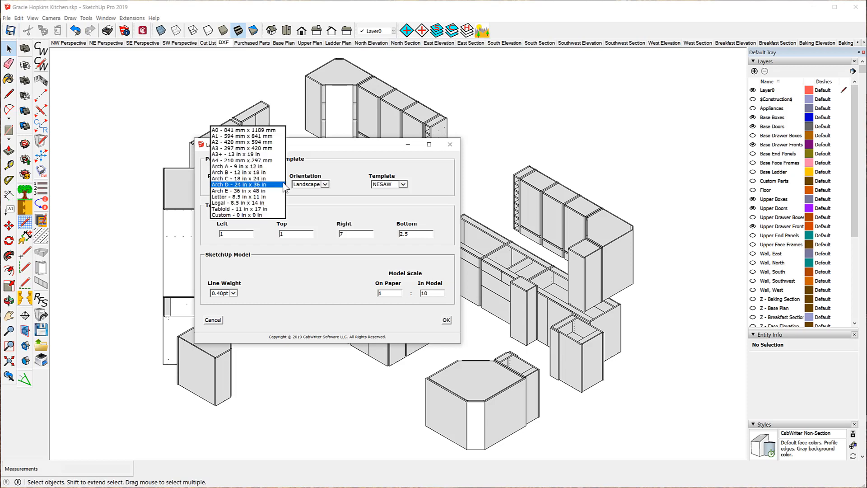
pyautogui.click(264, 187)
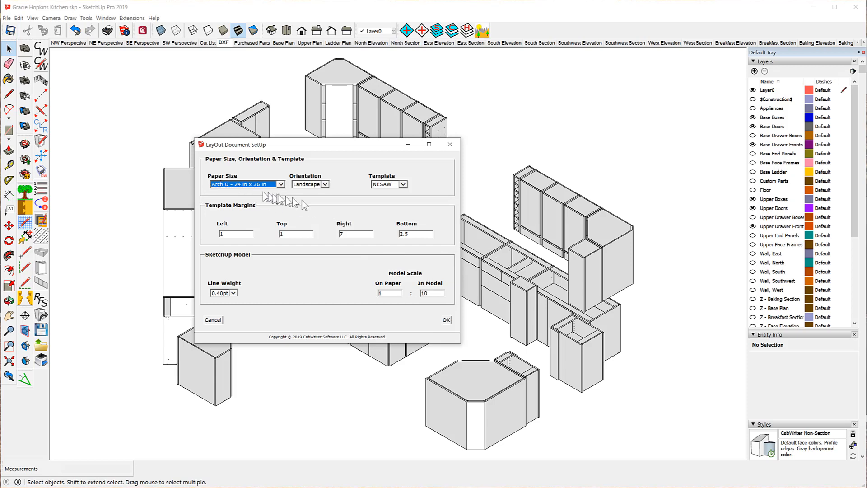
pyautogui.click(325, 184)
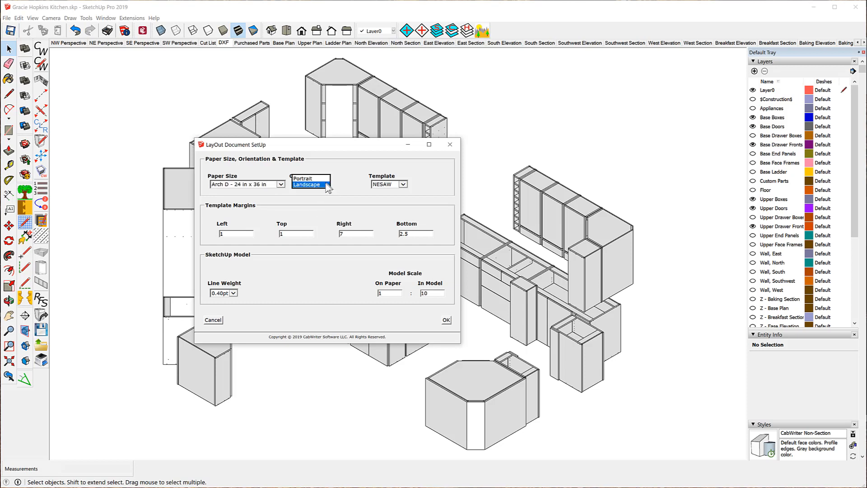
pyautogui.click(324, 186)
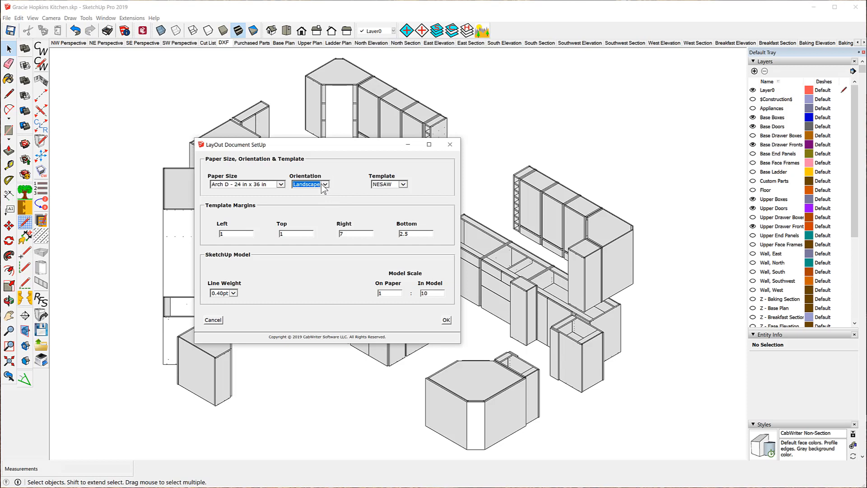
# - Choose the CabWriter template, set the left margin to 1, and confirm the document setup
pyautogui.click(403, 184)
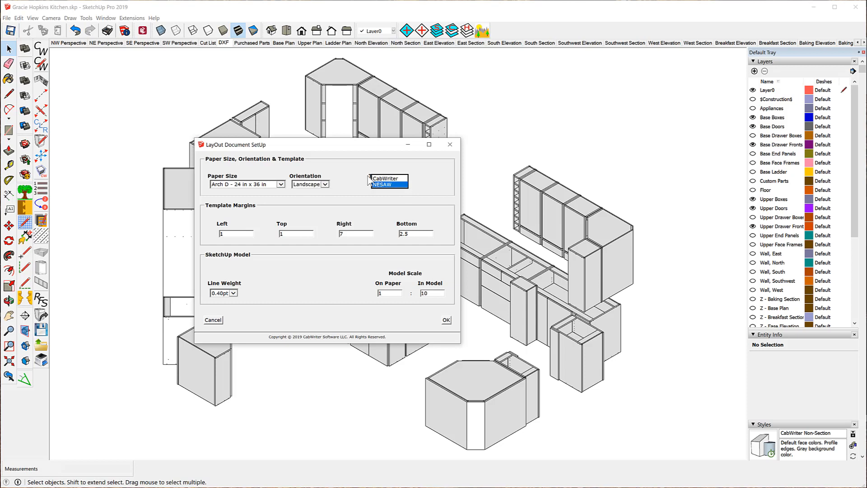
pyautogui.click(395, 179)
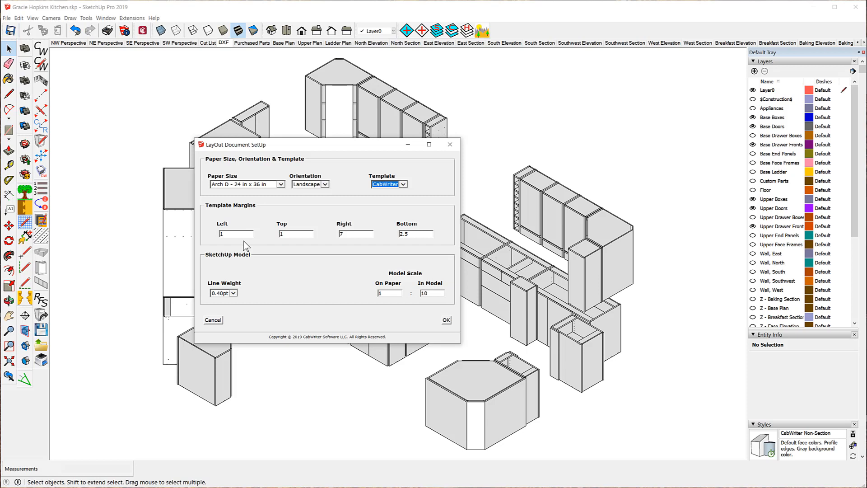
pyautogui.click(214, 232)
pyautogui.write('1')
pyautogui.click(446, 321)
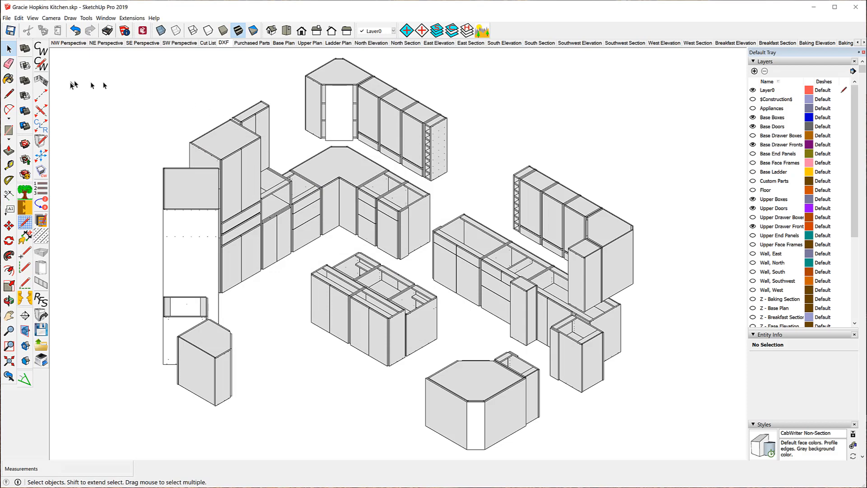
pyautogui.click(6, 18)
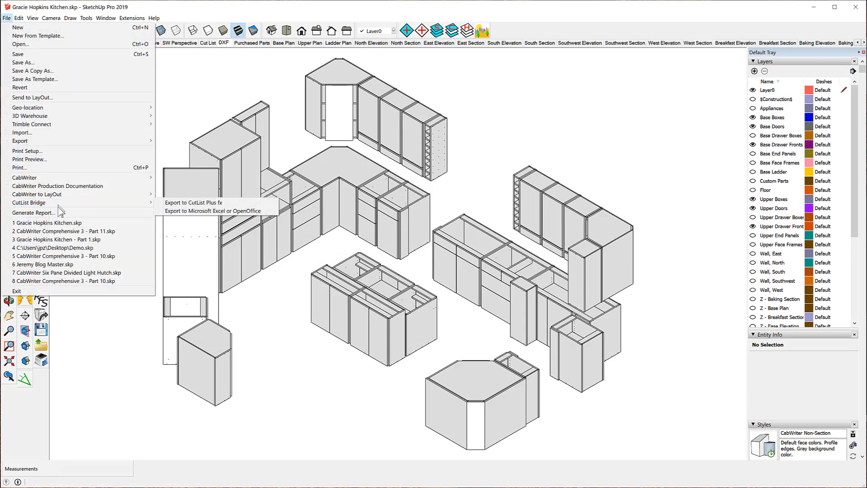
pyautogui.moveTo(59, 194)
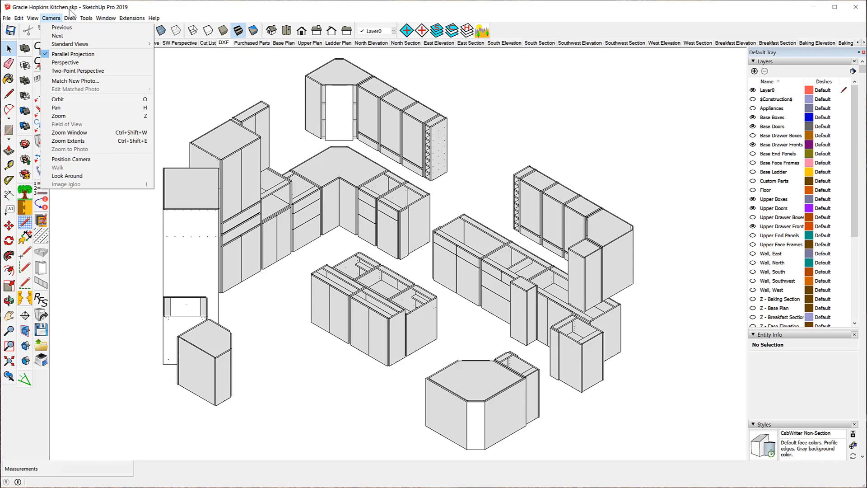
pyautogui.moveTo(70, 18)
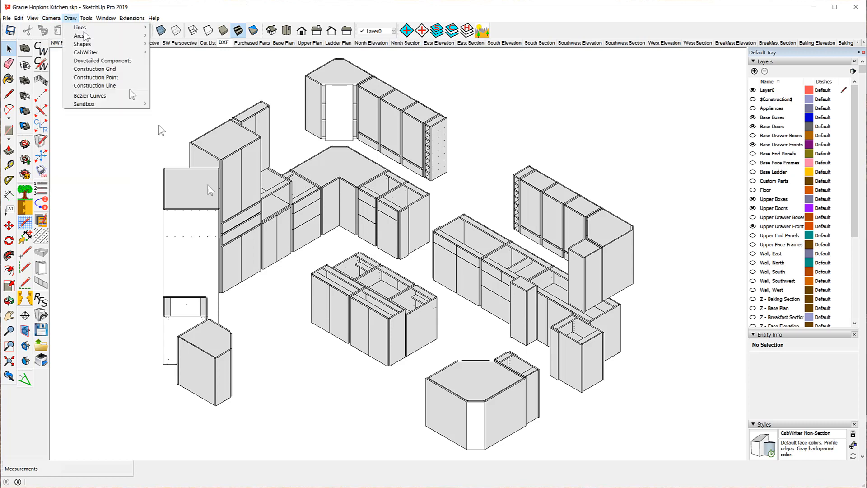
pyautogui.click(7, 18)
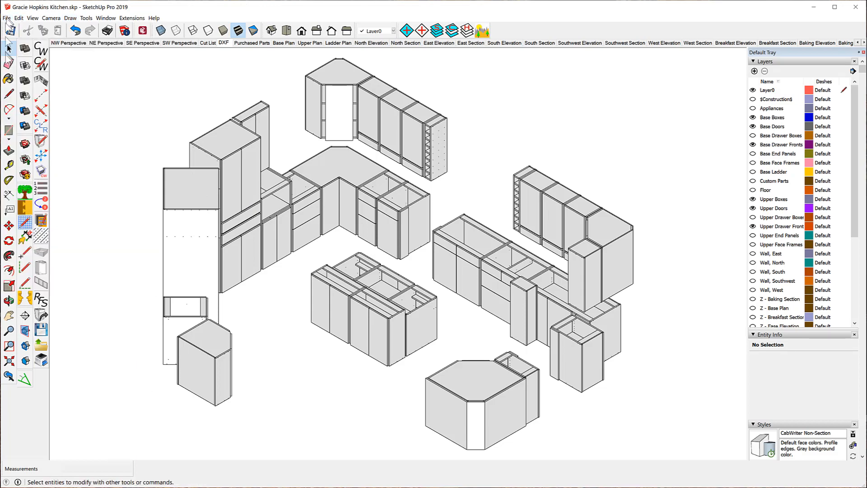
# - Send all scenes to LayOut, agreeing to save the model first
pyautogui.click(7, 18)
pyautogui.moveTo(65, 199)
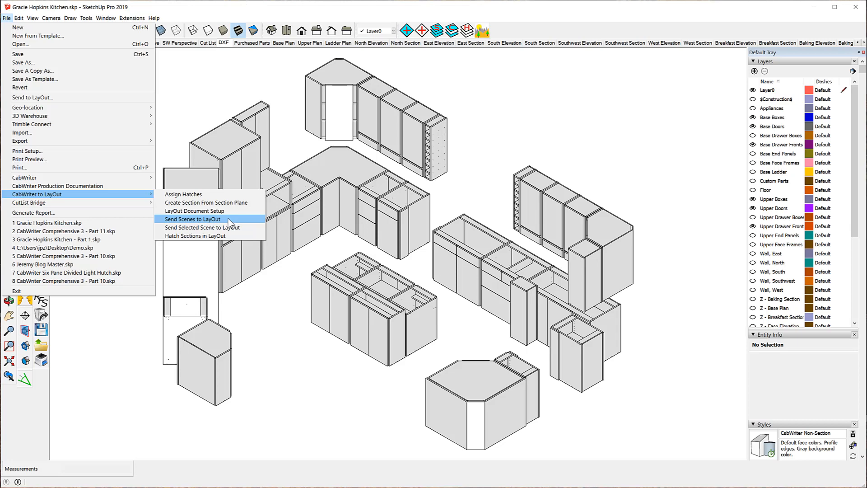
pyautogui.click(193, 219)
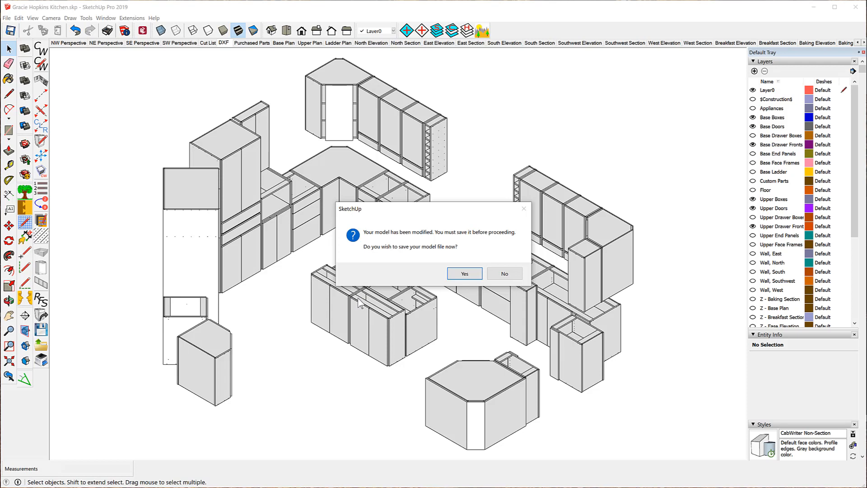
pyautogui.click(465, 274)
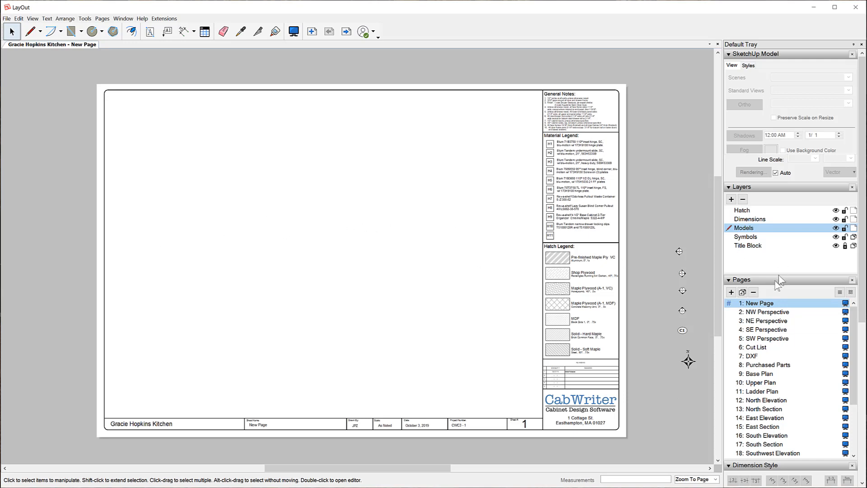
# - Delete the blank New Page from the LayOut document
pyautogui.rightClick(767, 305)
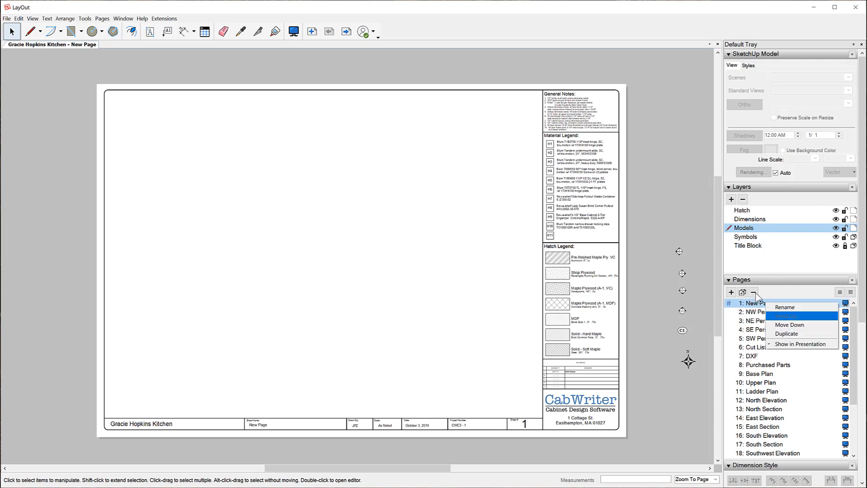
pyautogui.click(754, 292)
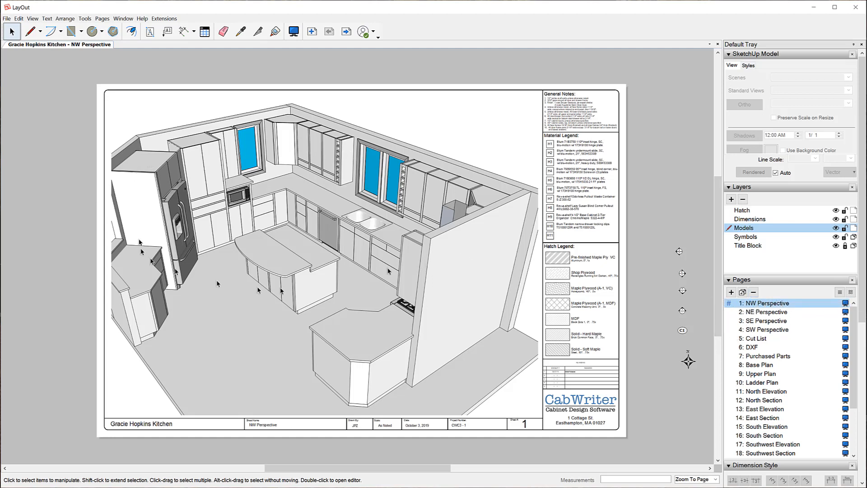
# - Step through the LayOut pages from SW Perspective down to North Elevation to review each view
pyautogui.click(758, 330)
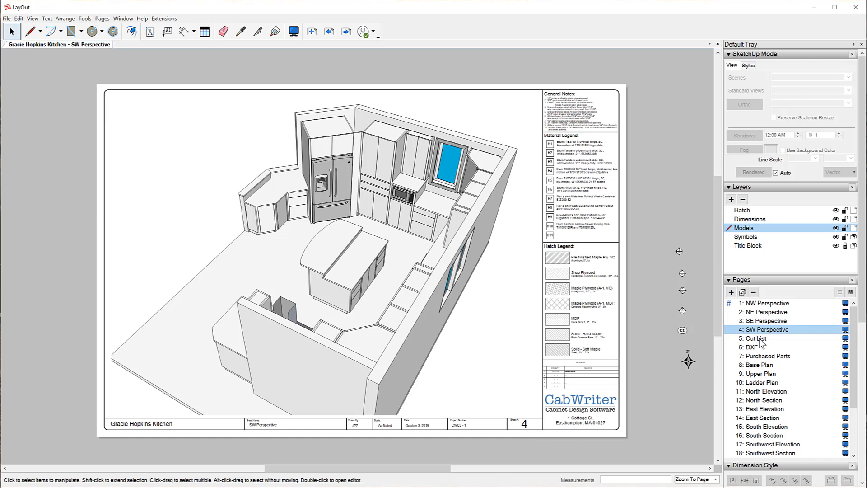
pyautogui.click(760, 339)
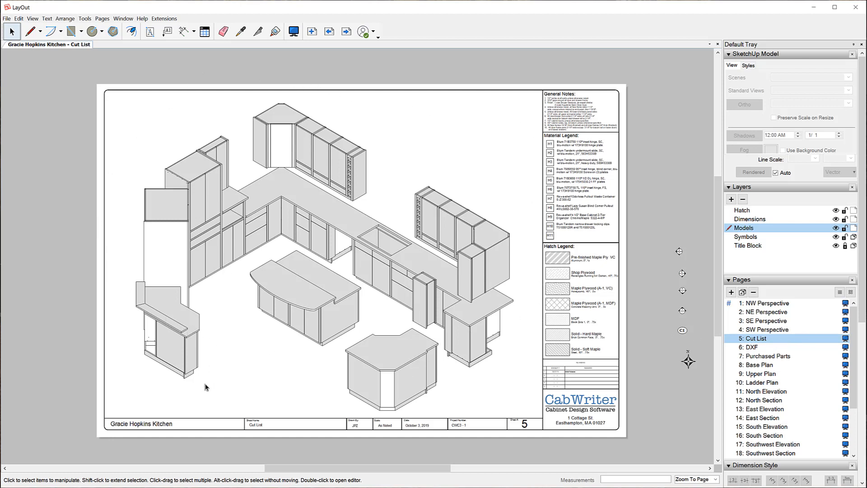
pyautogui.click(753, 348)
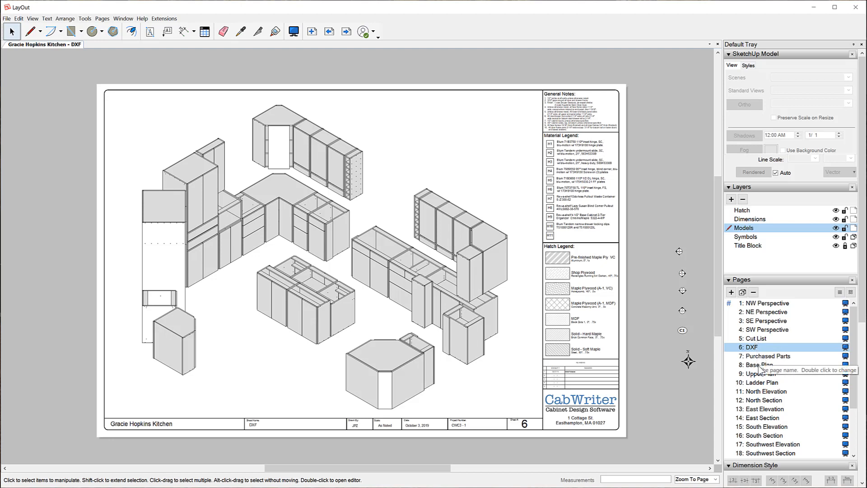
pyautogui.click(759, 365)
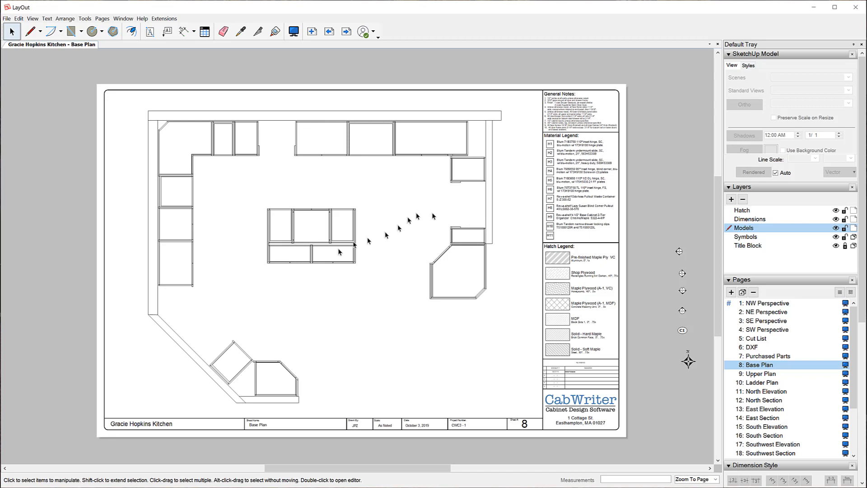
pyautogui.click(763, 373)
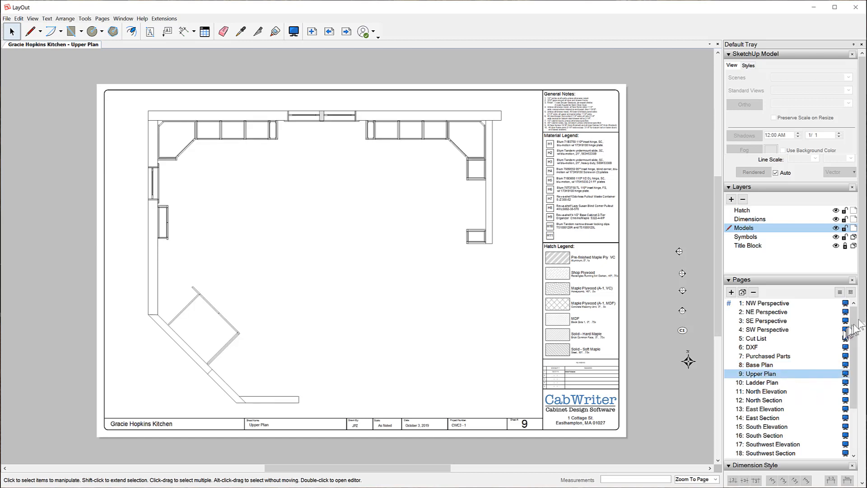
pyautogui.click(759, 383)
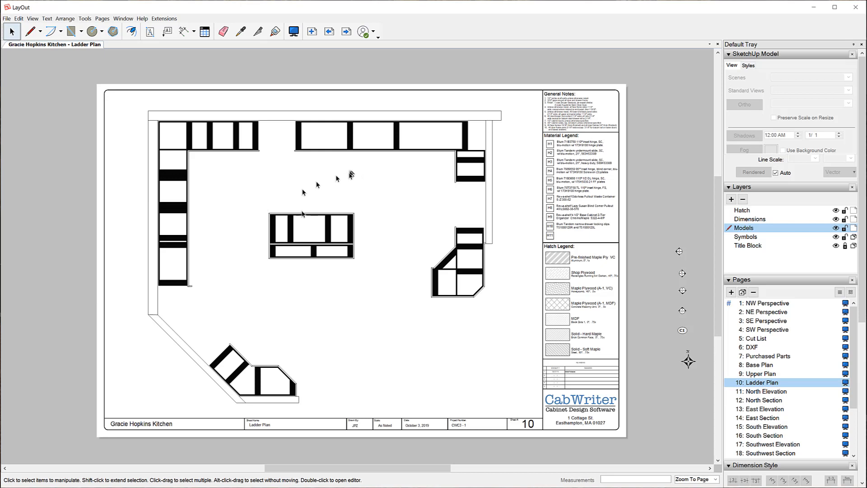
pyautogui.click(754, 392)
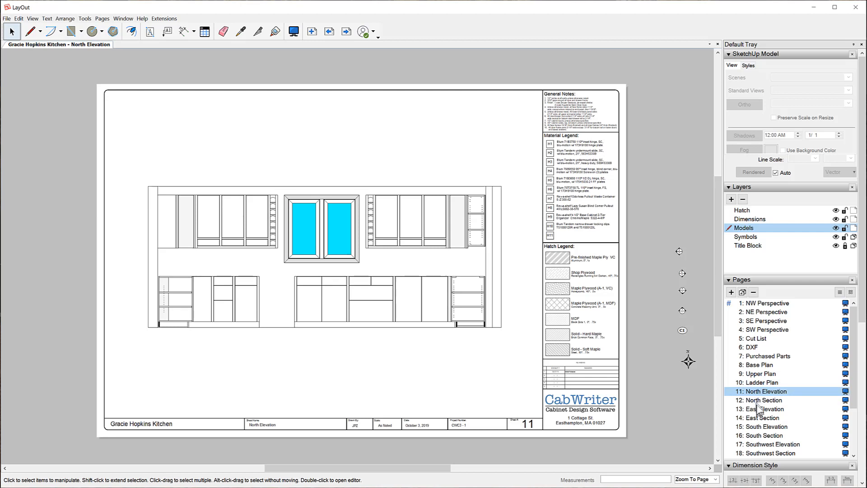
# - Open the North Section page and inspect its model viewport
pyautogui.click(756, 400)
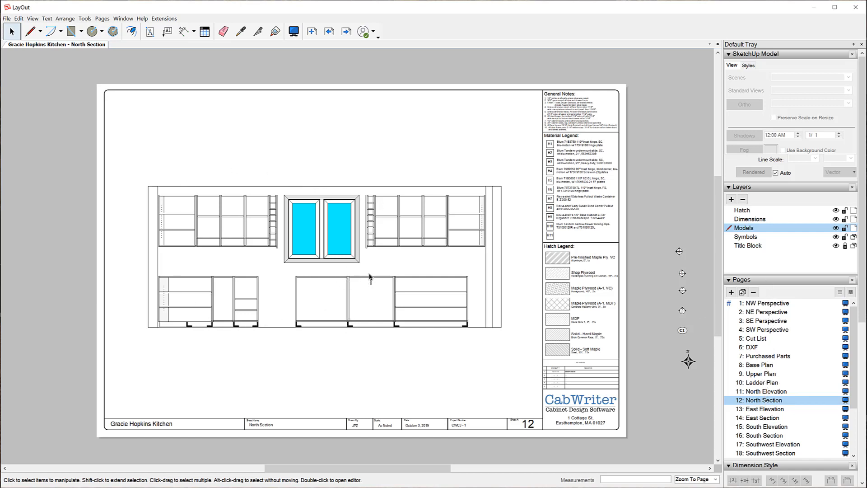
pyautogui.click(329, 261)
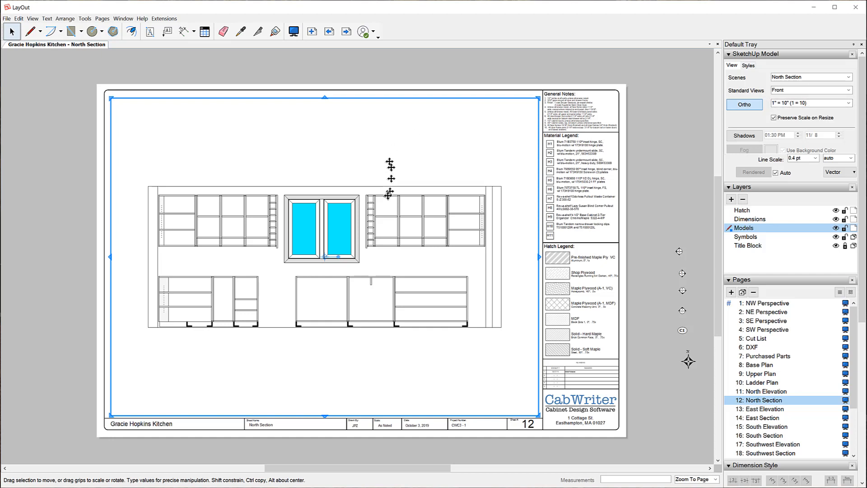
pyautogui.click(644, 207)
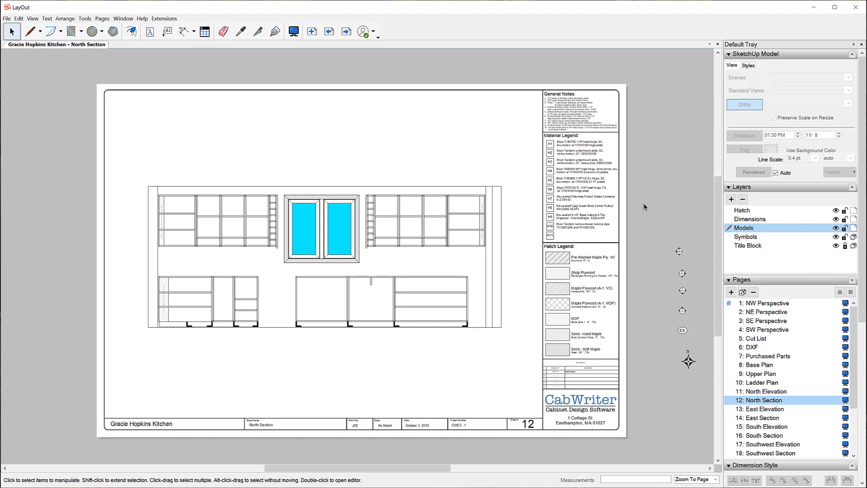
# - On the East Elevation page, set the model viewport's scale to 1" = 6" (1:6)
pyautogui.click(765, 410)
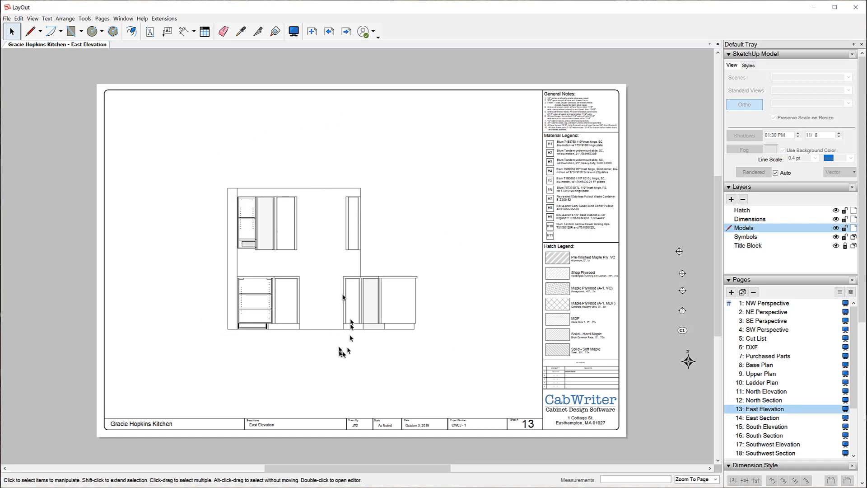
pyautogui.click(274, 238)
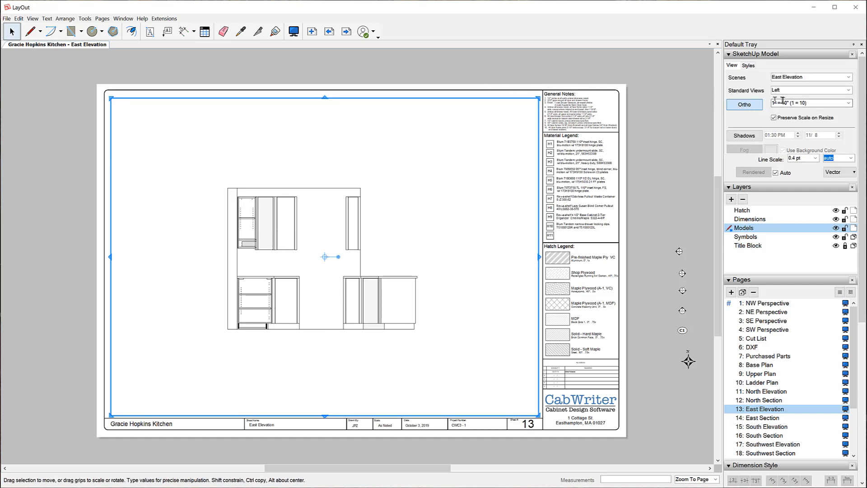
pyautogui.click(849, 104)
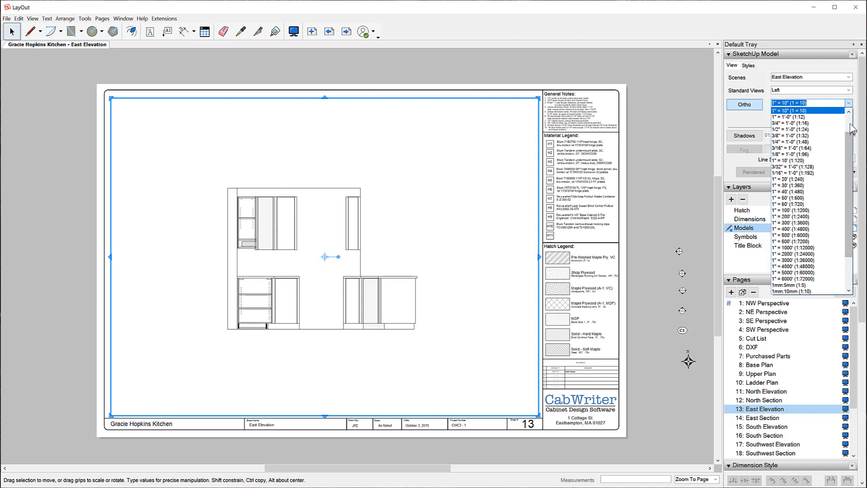
pyautogui.moveTo(854, 138); pyautogui.dragTo(853, 129)
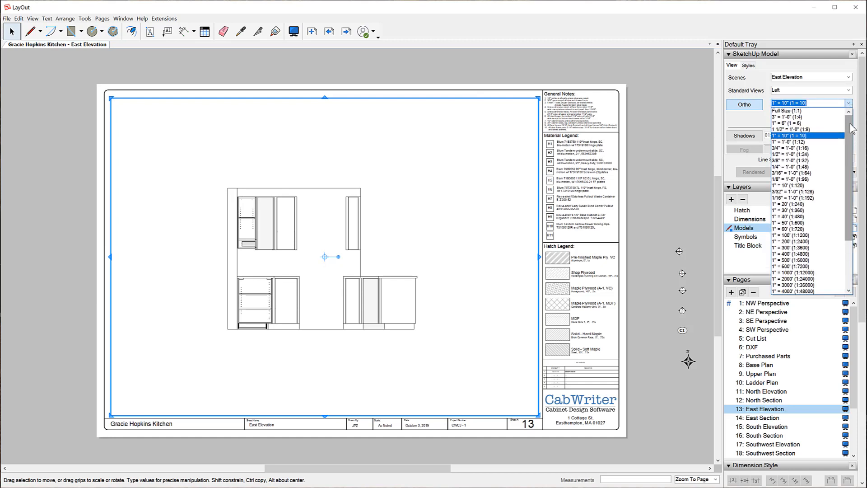
pyautogui.click(816, 124)
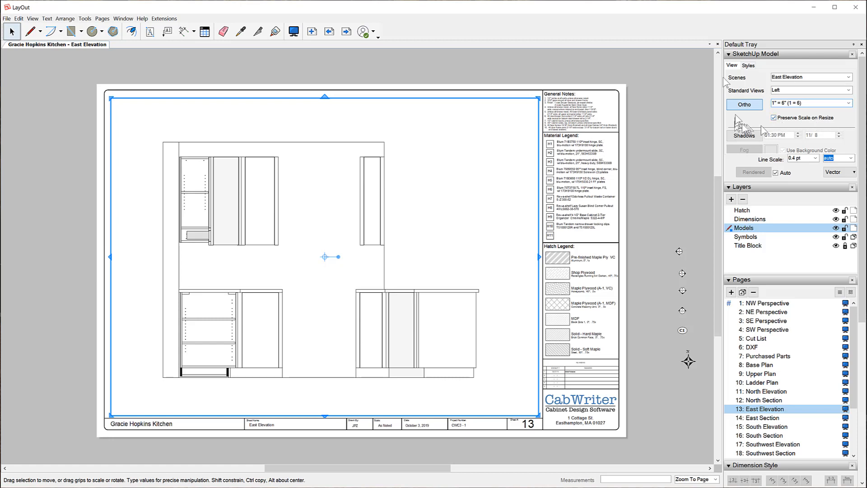
pyautogui.click(675, 148)
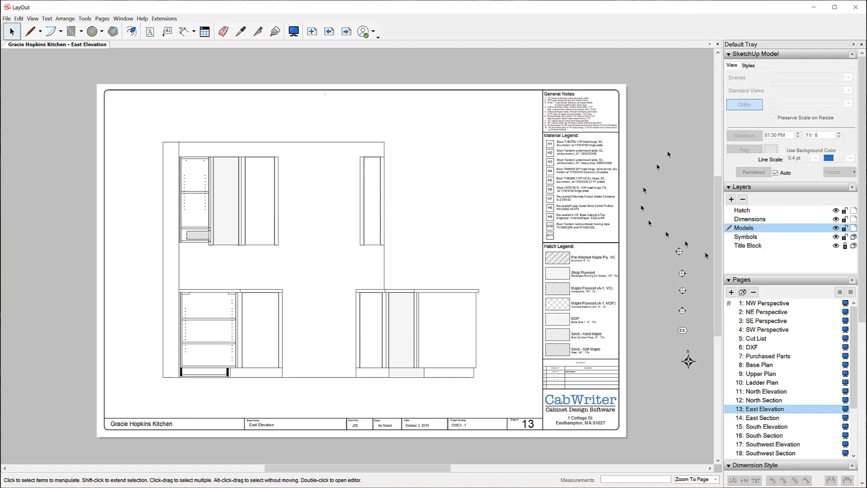
# - On the East Section page, set the model viewport's scale to 1" = 6" (1:6)
pyautogui.click(755, 420)
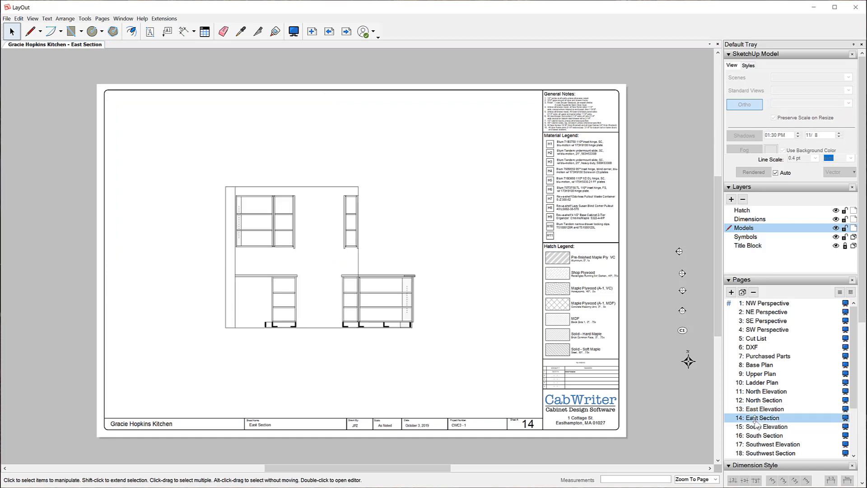
pyautogui.click(321, 243)
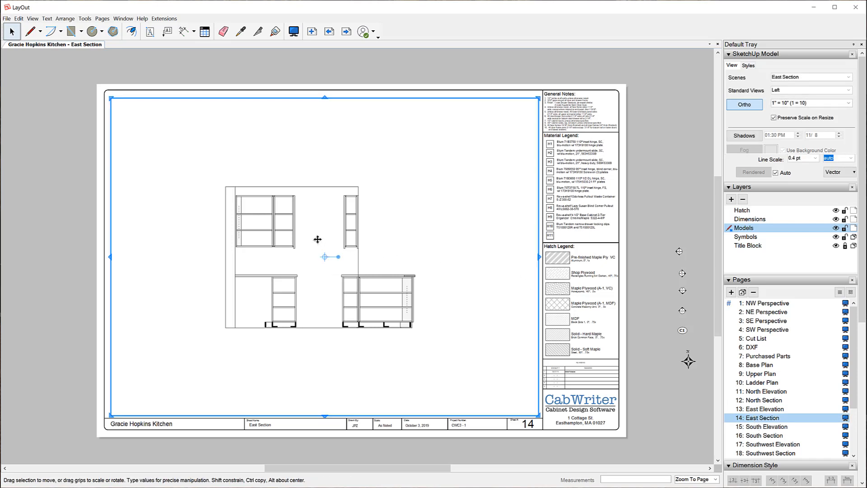
pyautogui.click(849, 103)
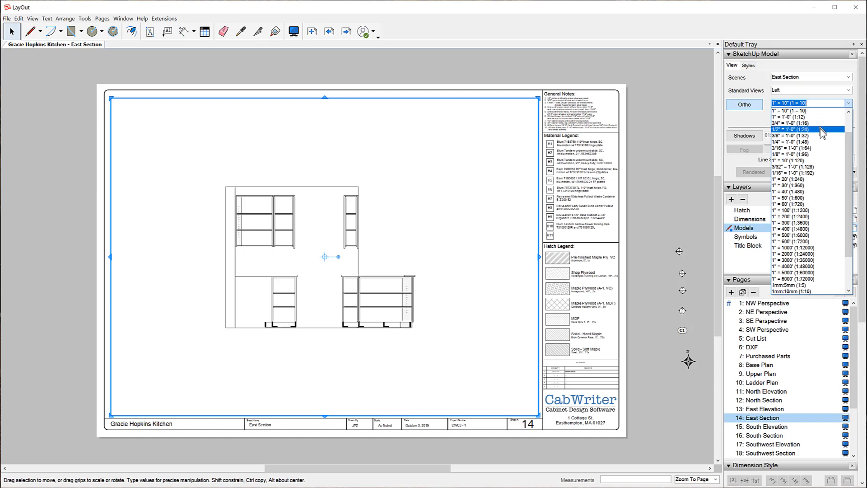
pyautogui.scroll(2, 819, 128)
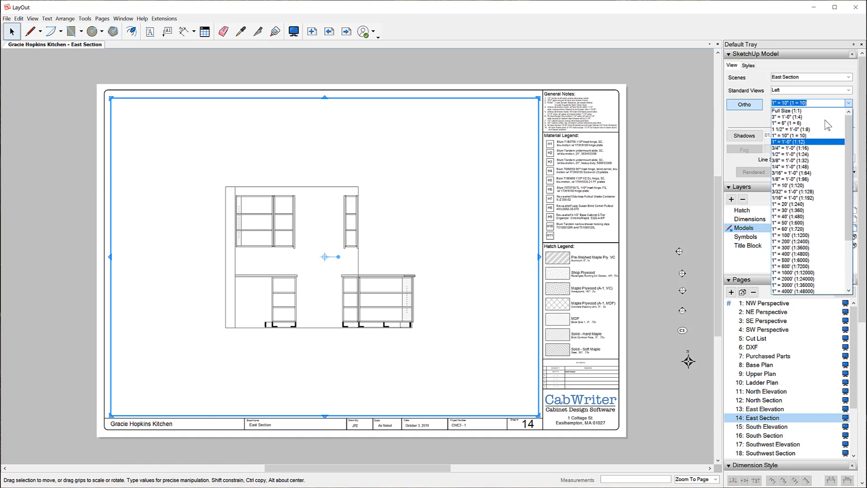
pyautogui.click(813, 124)
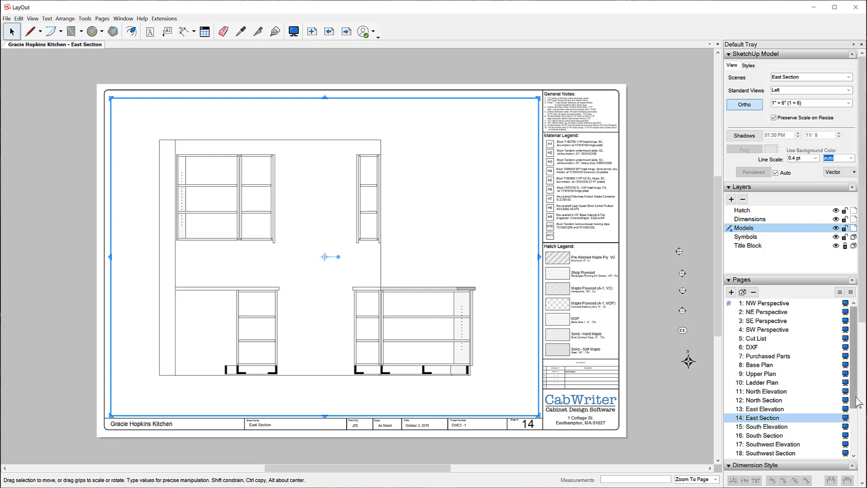
# - On the Peninsula Plan page, set the model viewport's scale to 3" = 1'-0" (1:4)
pyautogui.scroll(-2, 857, 427)
pyautogui.scroll(-1, 857, 429)
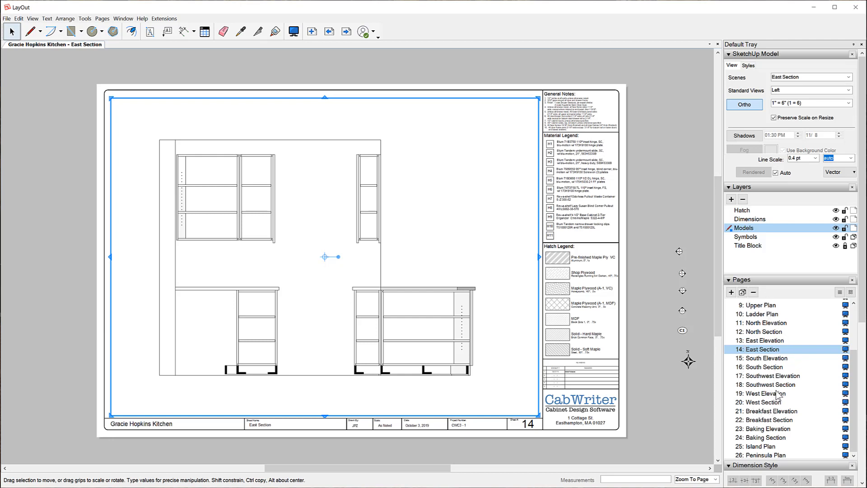
pyautogui.click(759, 455)
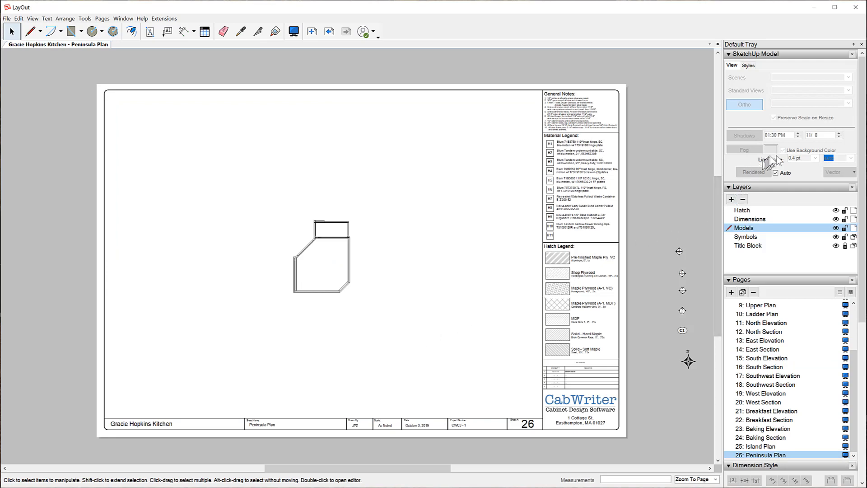
pyautogui.click(329, 231)
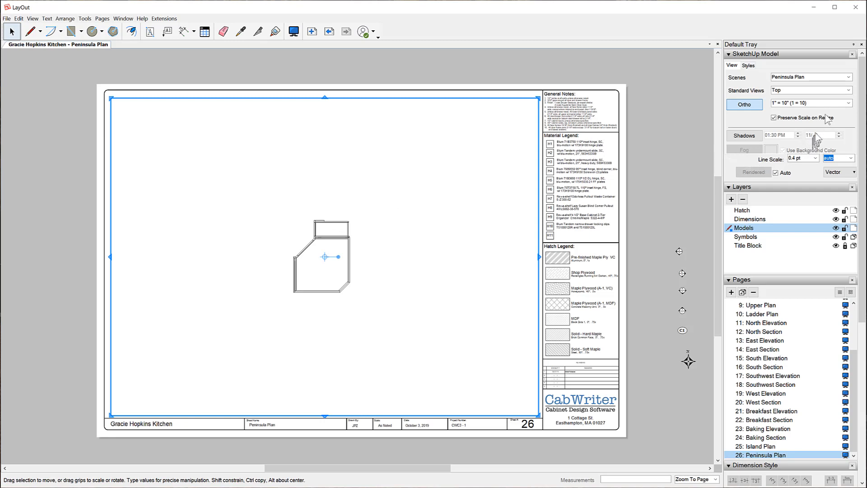
pyautogui.click(847, 103)
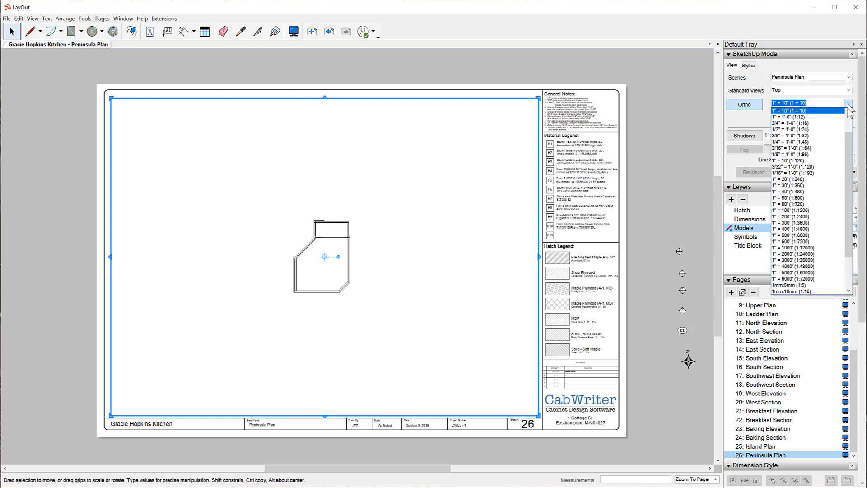
pyautogui.scroll(2, 849, 121)
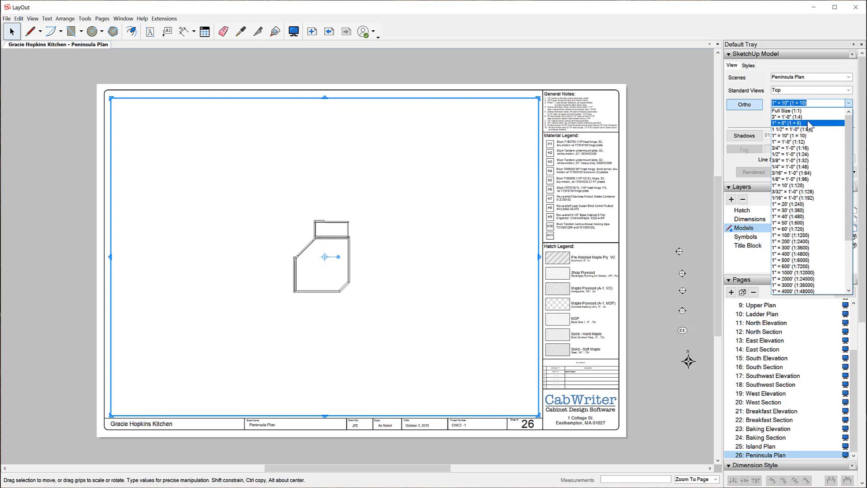
pyautogui.click(810, 119)
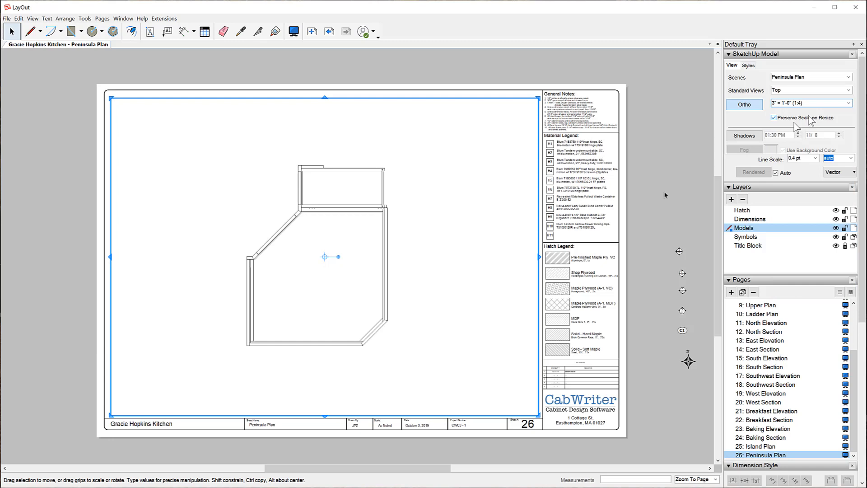
pyautogui.click(647, 210)
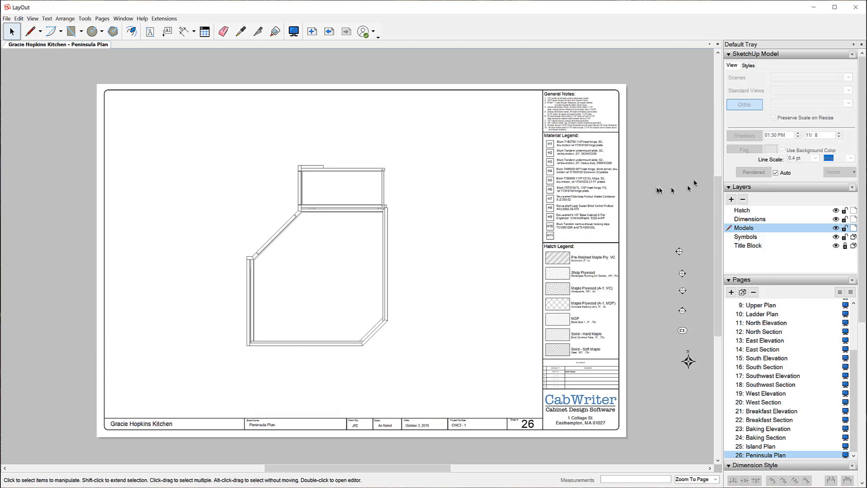
pyautogui.click(347, 278)
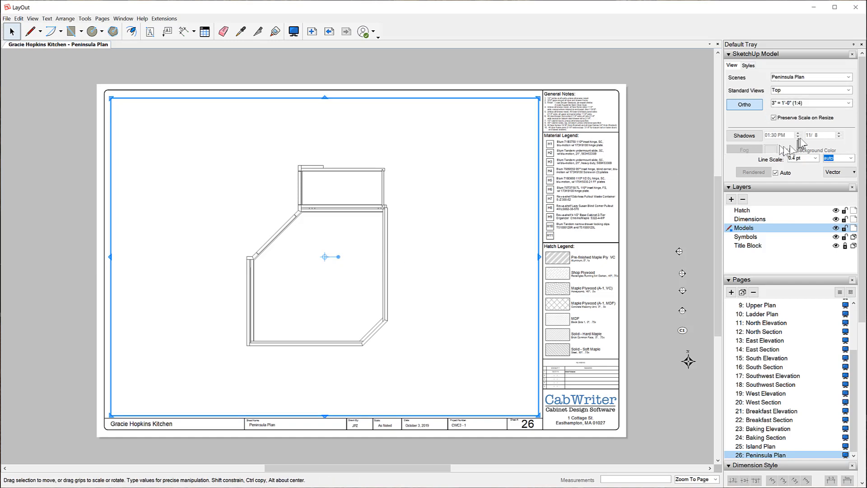
pyautogui.click(850, 103)
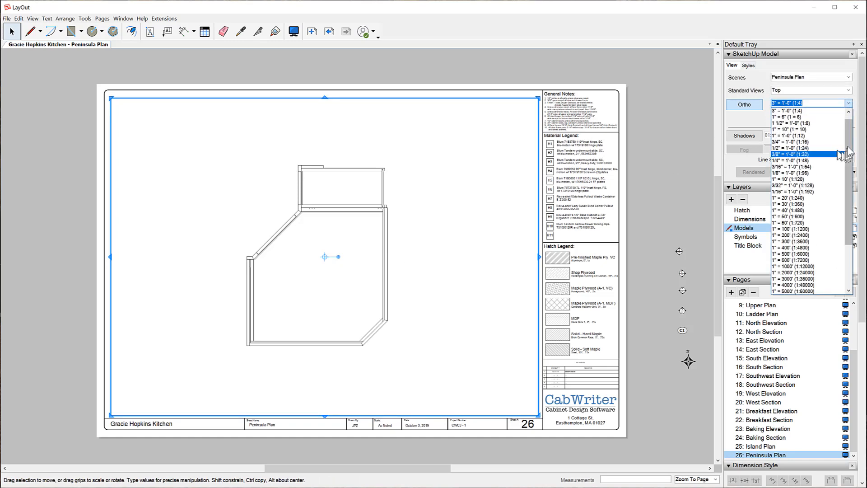
pyautogui.moveTo(848, 153); pyautogui.dragTo(843, 217)
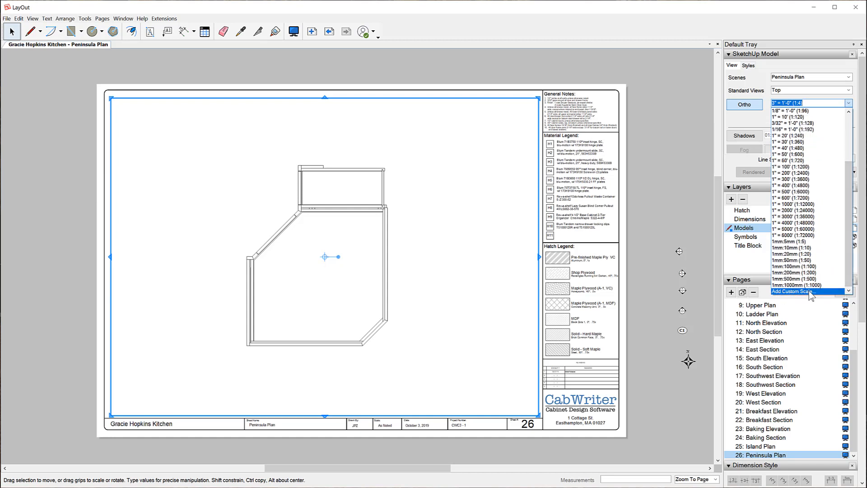
pyautogui.moveTo(852, 246); pyautogui.dragTo(859, 191)
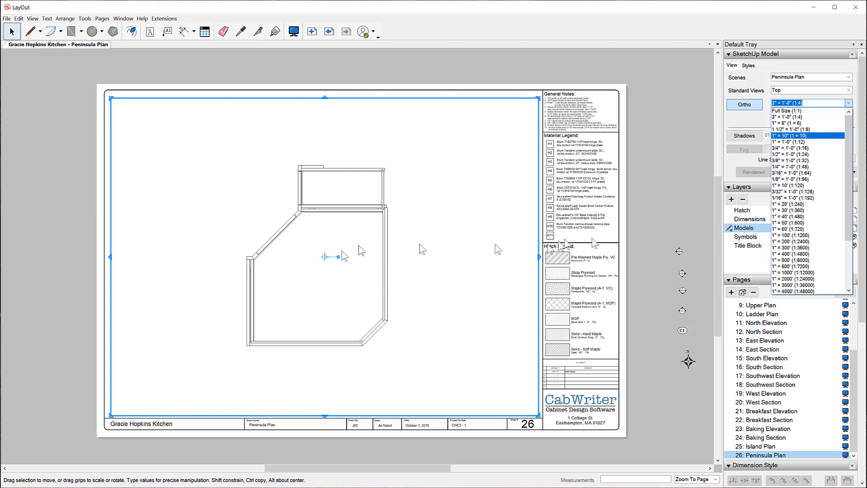
pyautogui.click(659, 174)
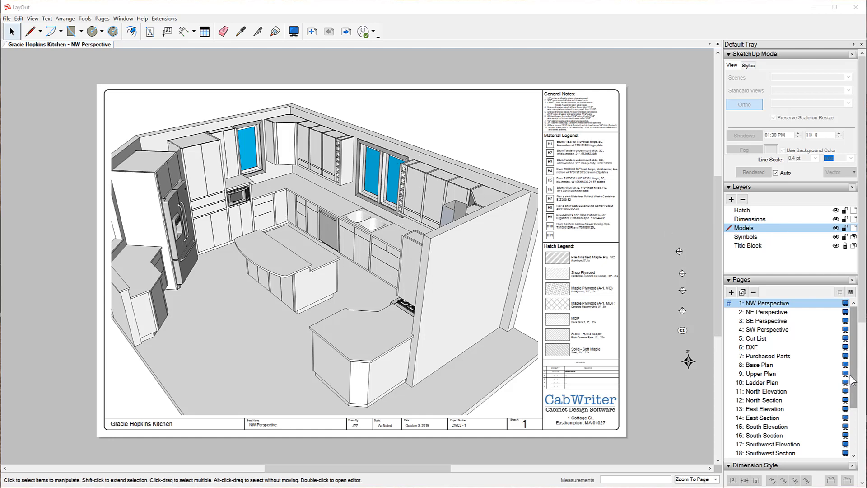
# - Review the Island Plan, Baking Elevation and Baking Section pages and their viewport scales
pyautogui.scroll(-3, 853, 381)
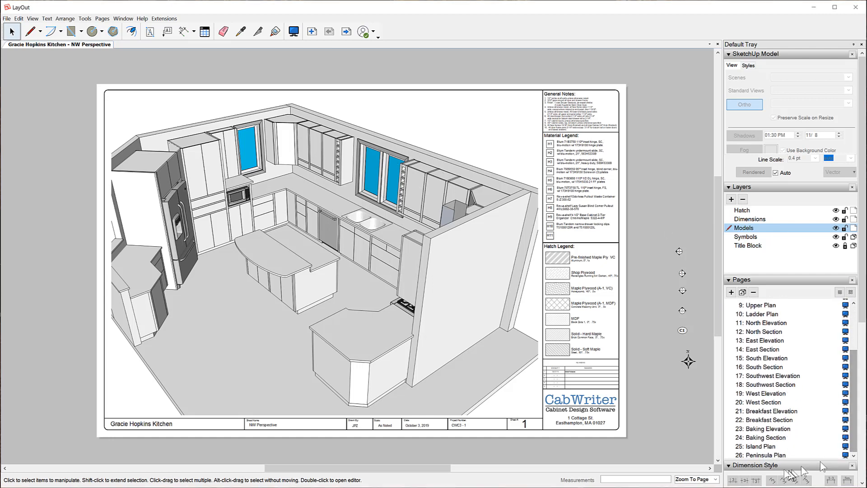
pyautogui.click(763, 447)
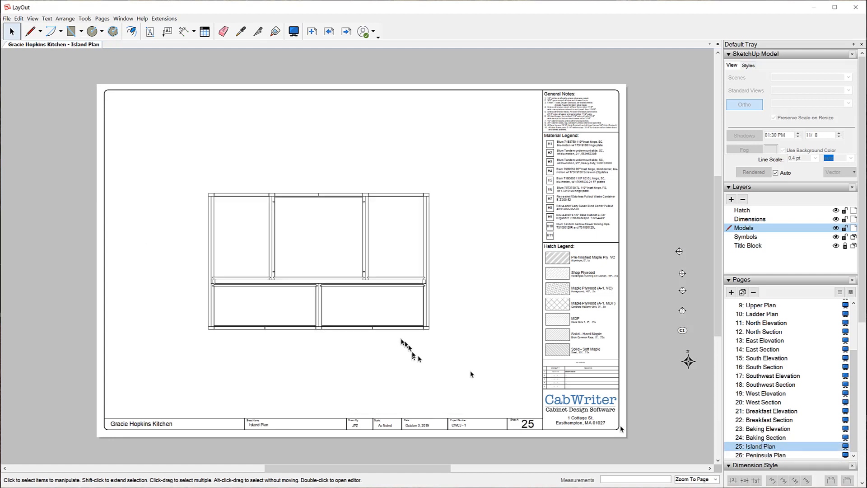
pyautogui.click(382, 287)
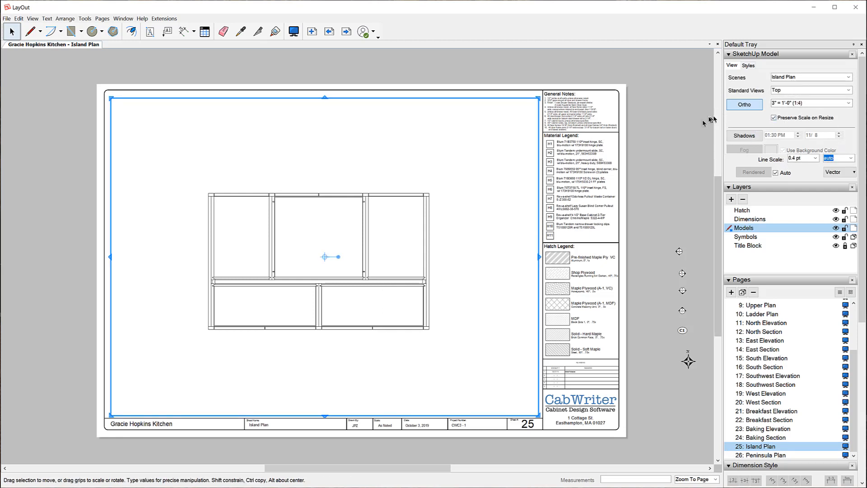
pyautogui.click(683, 130)
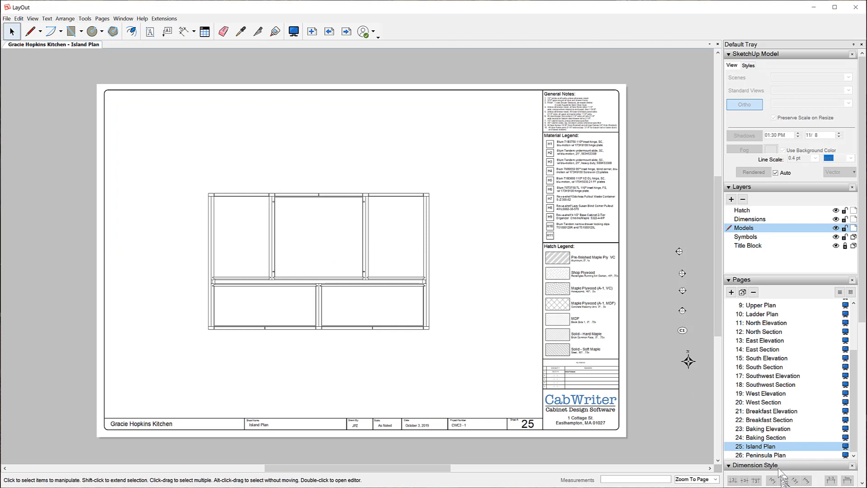
pyautogui.click(759, 429)
pyautogui.click(761, 437)
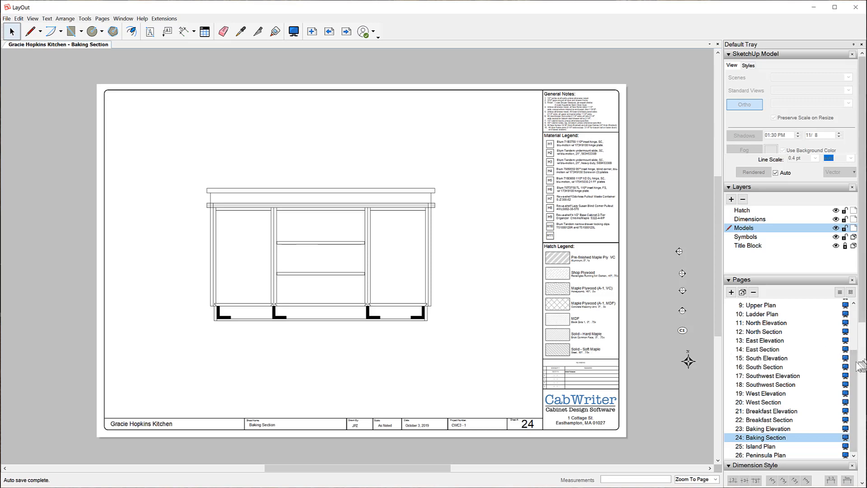
pyautogui.moveTo(854, 364); pyautogui.dragTo(856, 310)
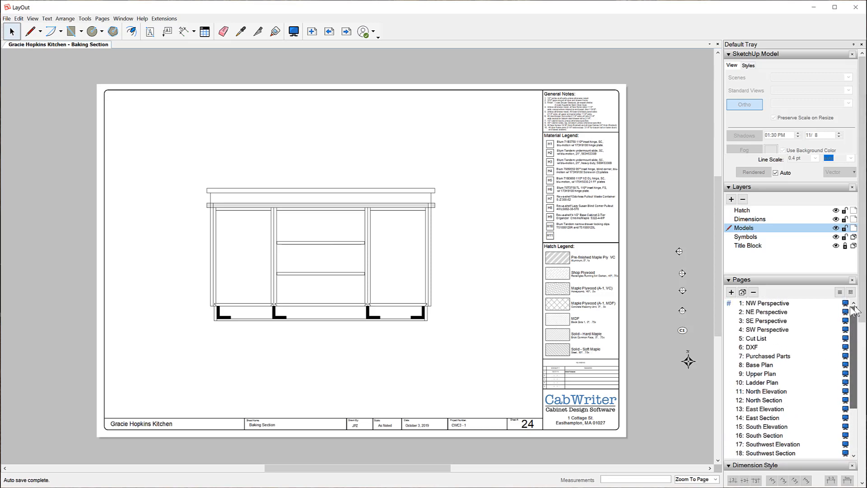
# - Return to the NW Perspective page and save the LayOut document
pyautogui.click(784, 305)
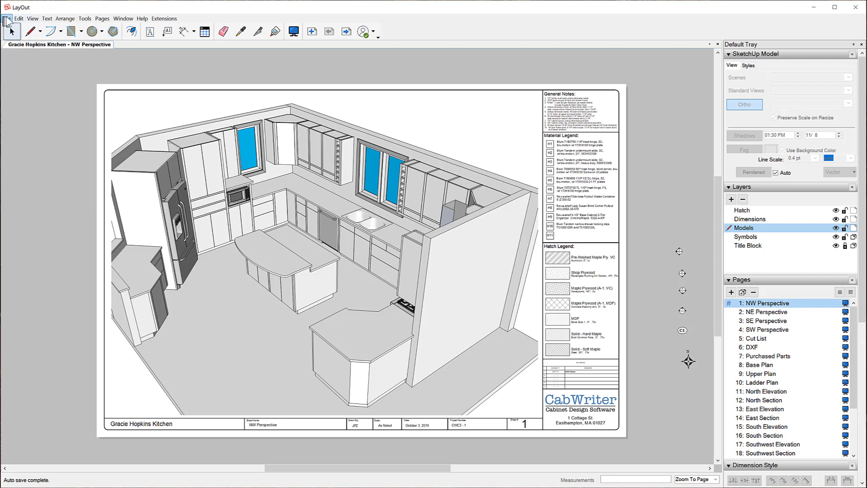
pyautogui.click(7, 19)
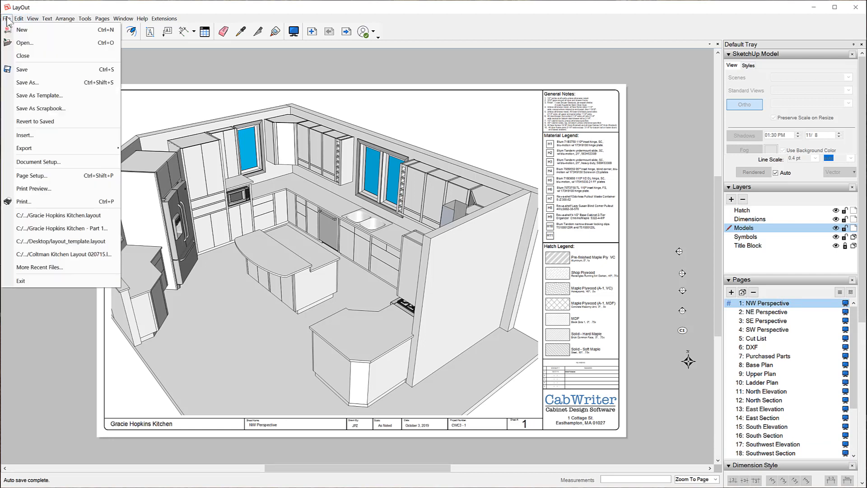
pyautogui.click(39, 70)
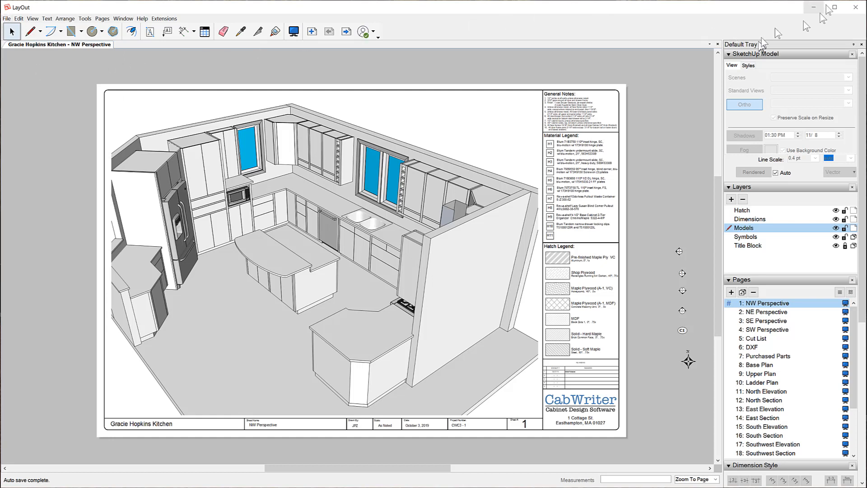
# - Switch to SketchUp and run CabWriter to LayOut's Hatch Sections in LayOut command
pyautogui.click(856, 7)
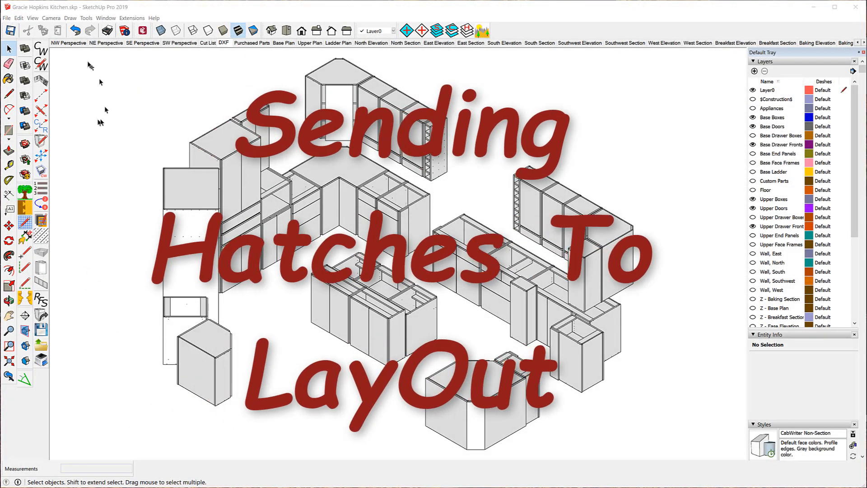
pyautogui.click(7, 18)
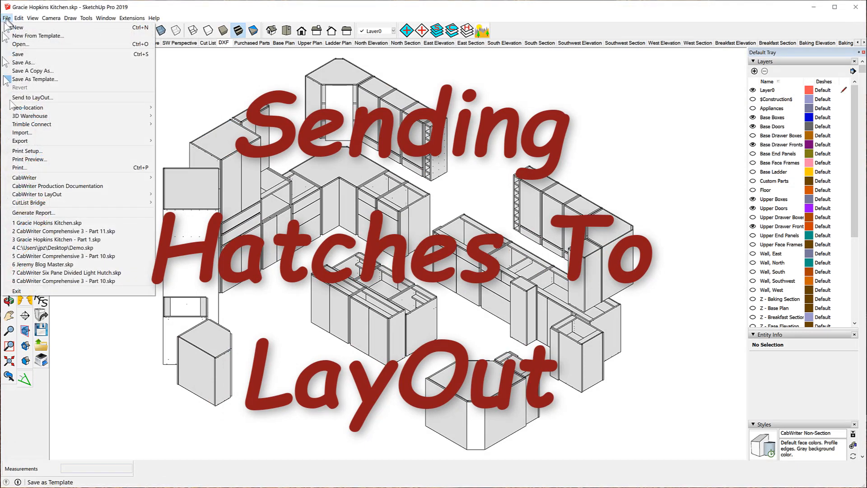
pyautogui.moveTo(38, 195)
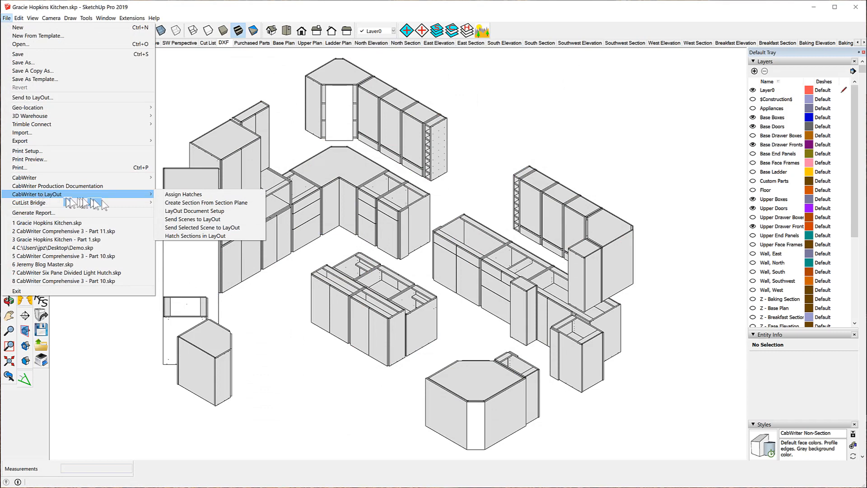
pyautogui.moveTo(109, 203)
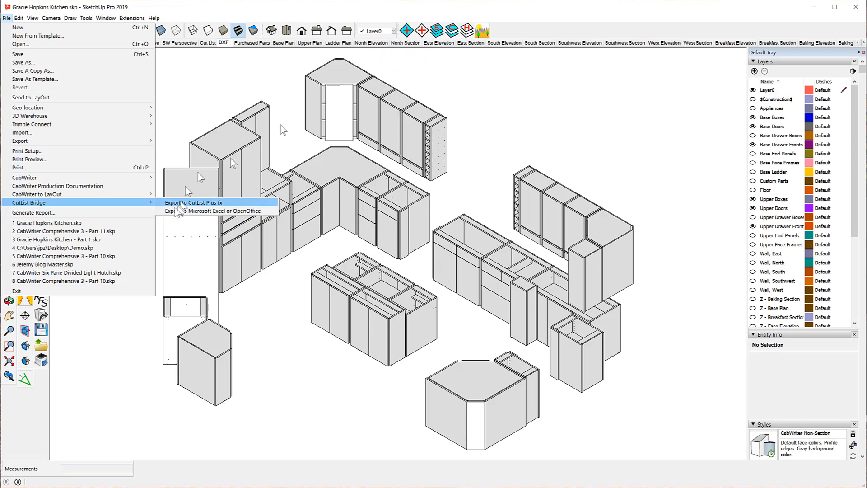
pyautogui.moveTo(71, 197)
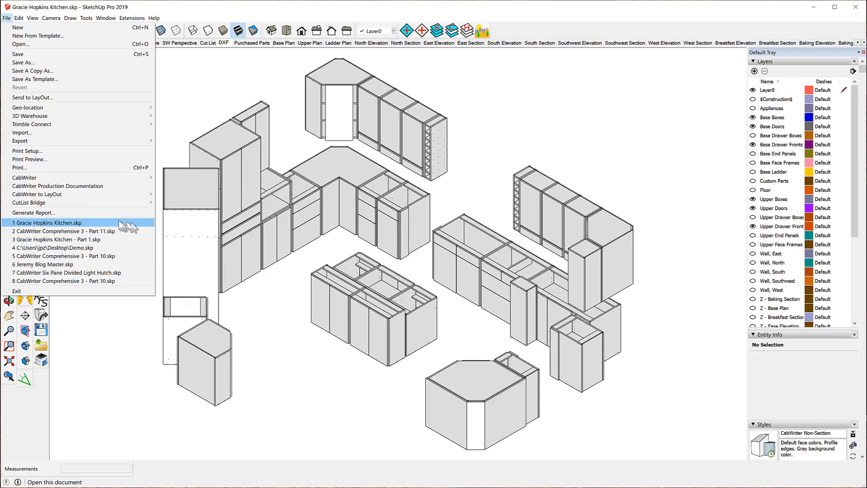
pyautogui.moveTo(135, 194)
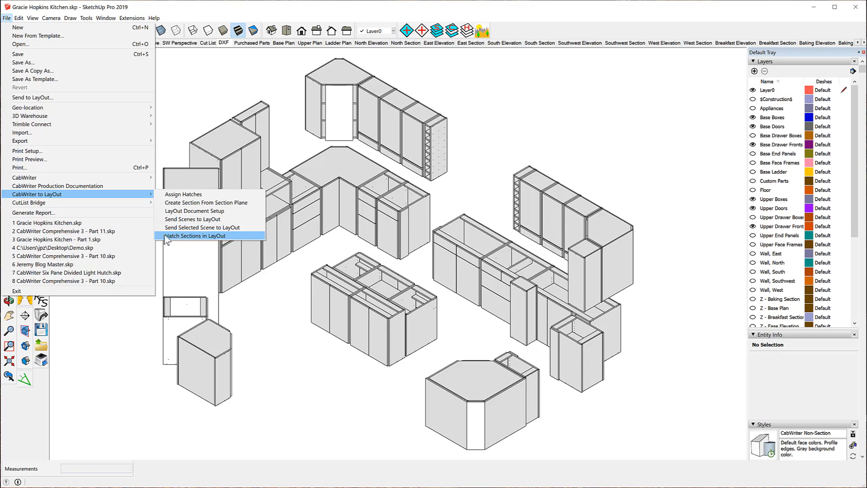
pyautogui.click(221, 237)
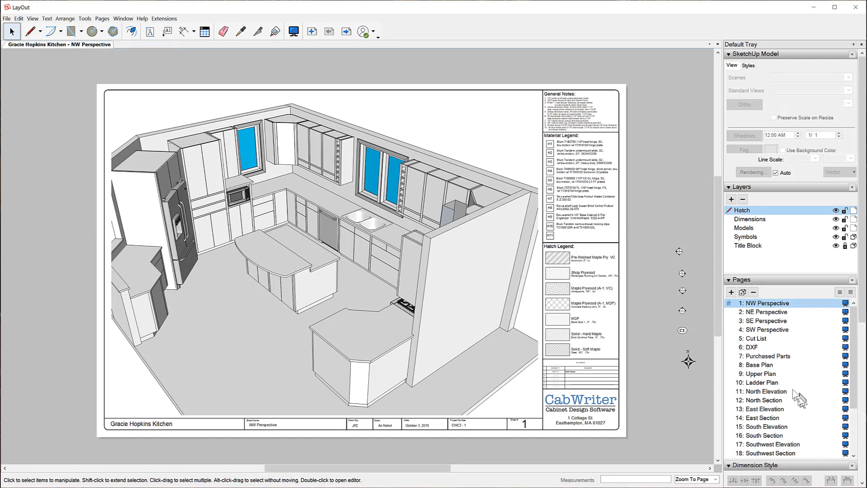
# - Check the hatching on the Base Plan, Peninsula Plan and Breakfast Section pages, and save the LayOut document
pyautogui.click(766, 367)
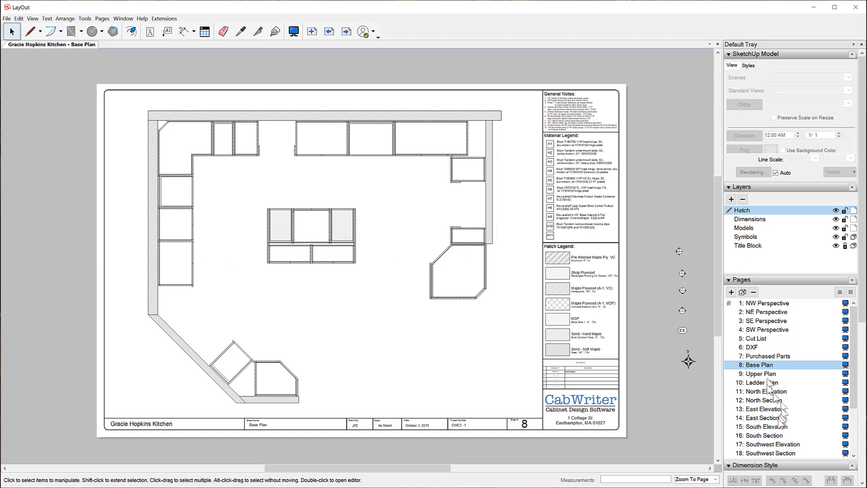
pyautogui.moveTo(854, 403); pyautogui.dragTo(854, 446)
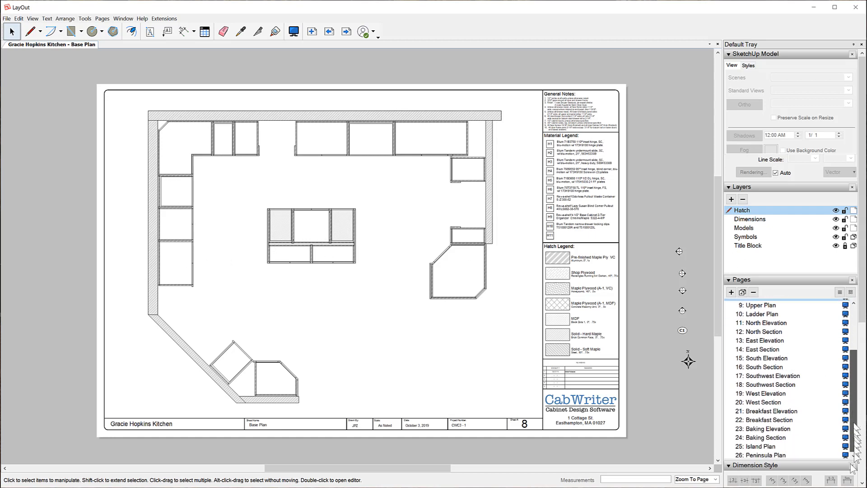
pyautogui.click(771, 455)
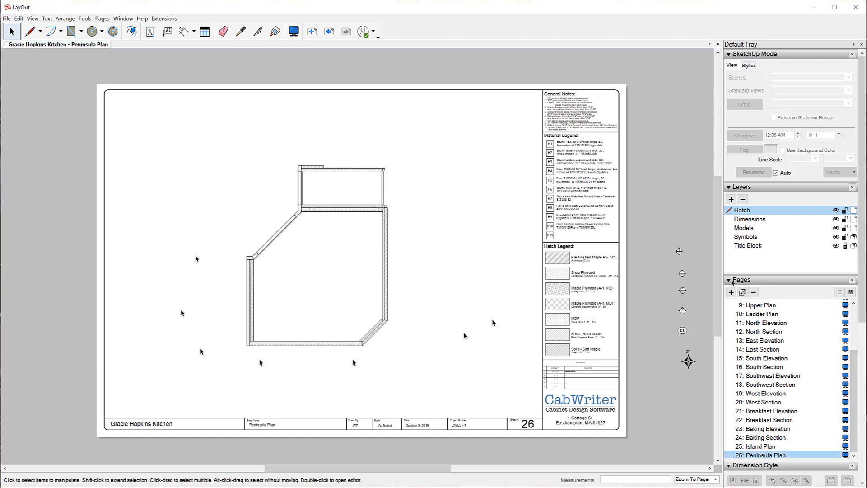
pyautogui.click(782, 421)
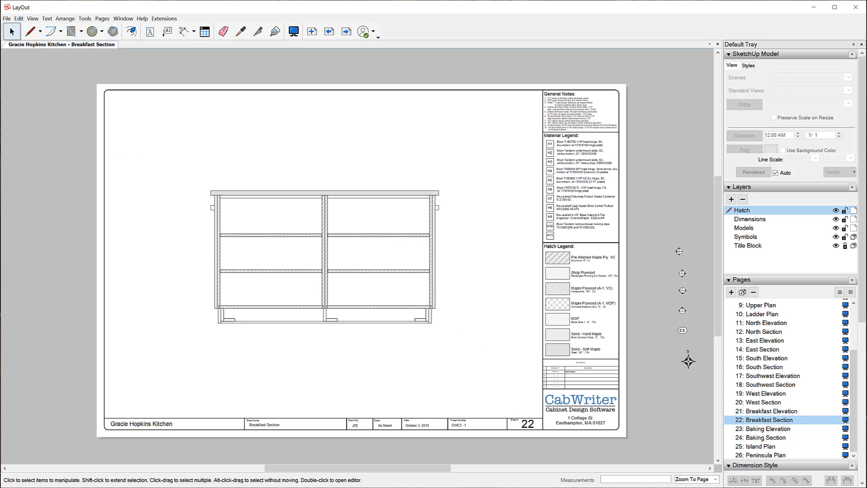
pyautogui.click(8, 19)
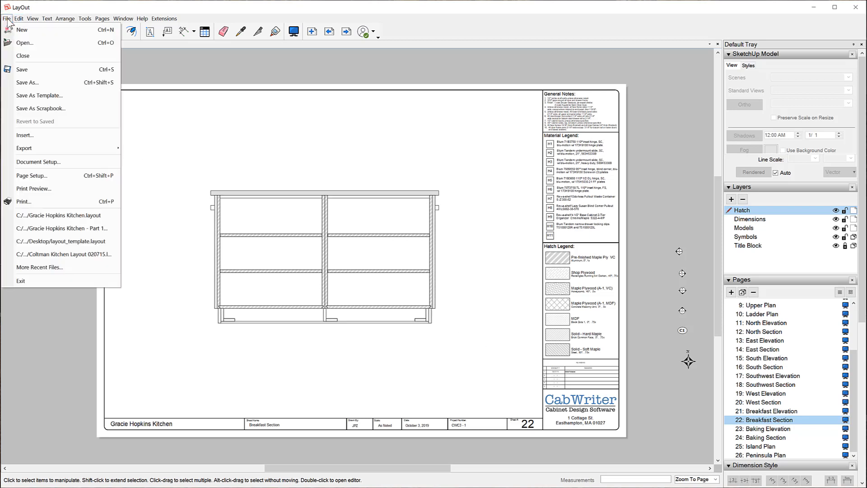
pyautogui.click(26, 72)
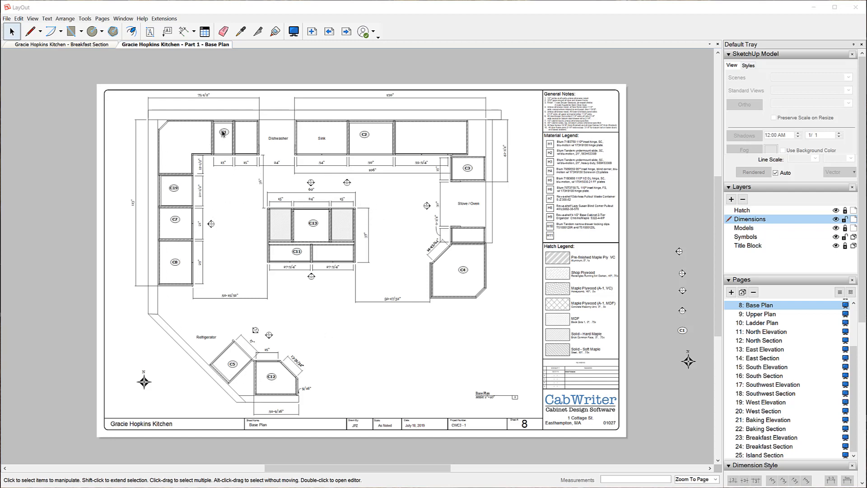
# - Examine the dimensions, cabinet labels and hatching on the Base Plan page of the Part 1 document
pyautogui.scroll(5, 224, 133)
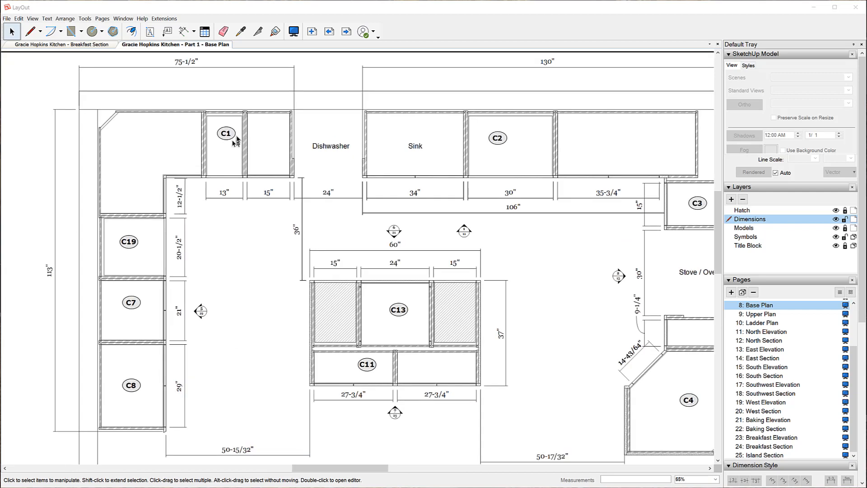
pyautogui.scroll(1, 236, 138)
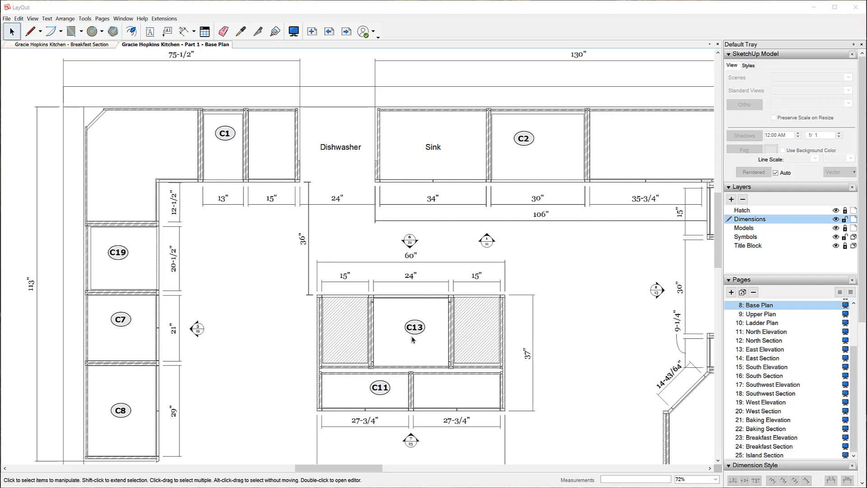
pyautogui.scroll(-2, 417, 266)
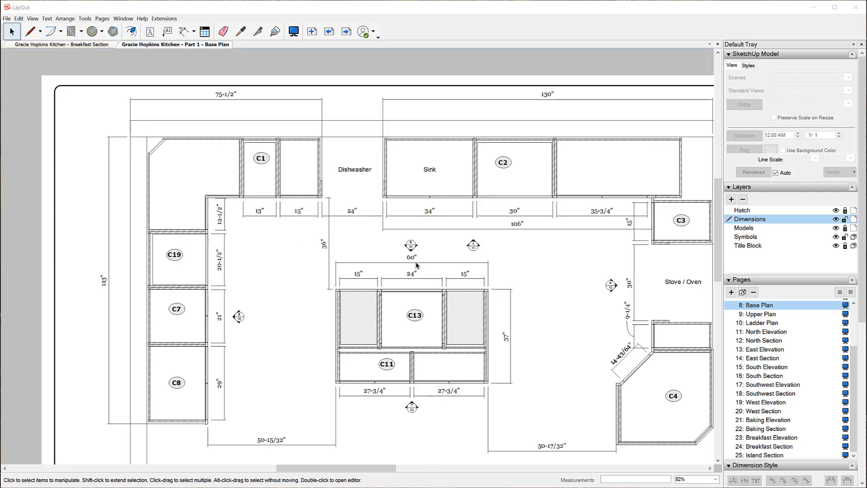
pyautogui.scroll(-4, 417, 266)
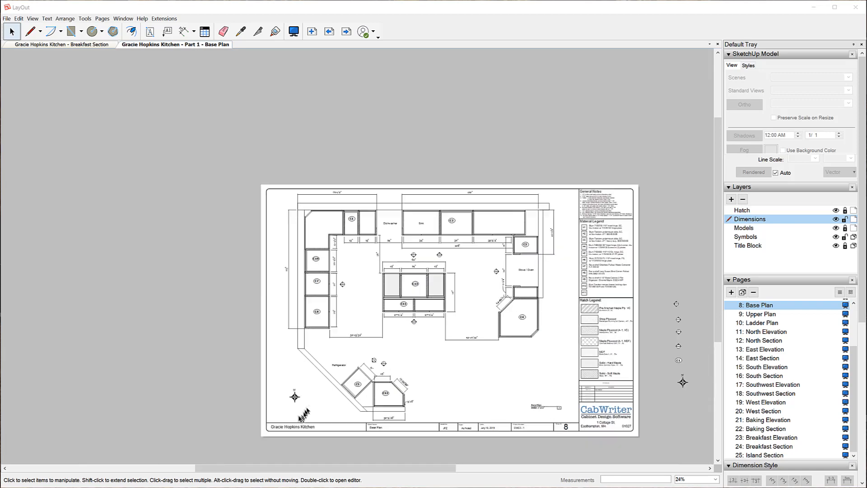
pyautogui.scroll(1, 295, 401)
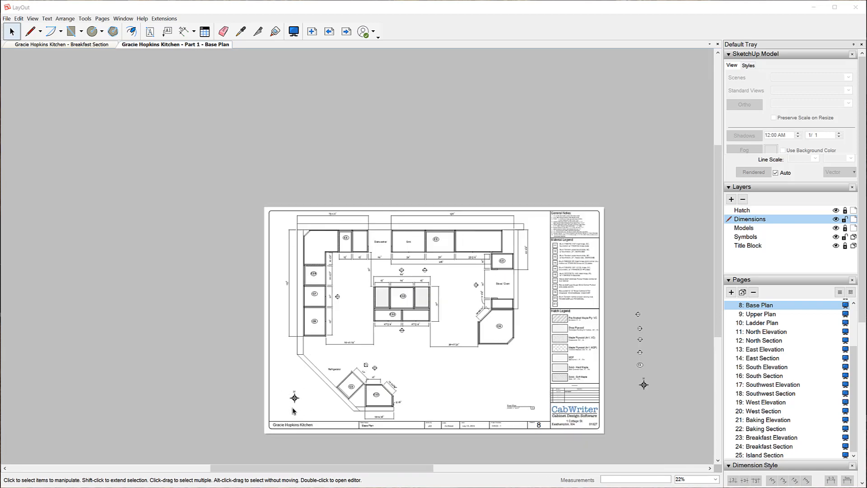
pyautogui.scroll(3, 296, 410)
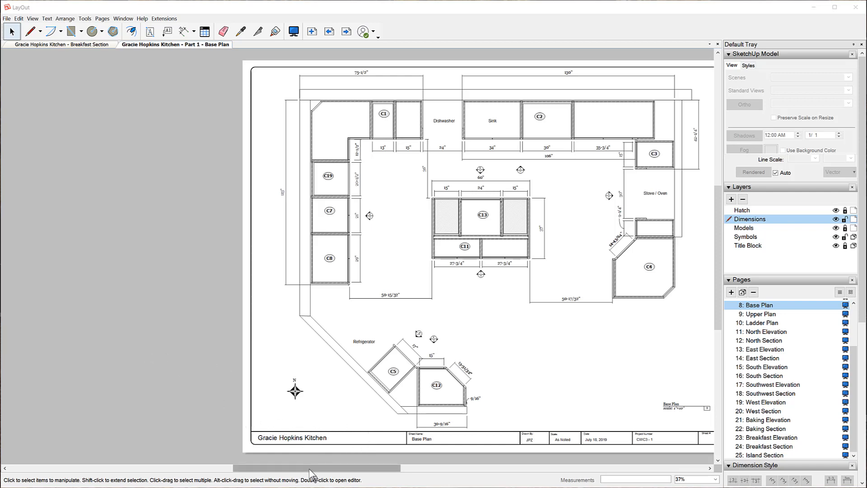
pyautogui.moveTo(311, 470); pyautogui.dragTo(360, 474)
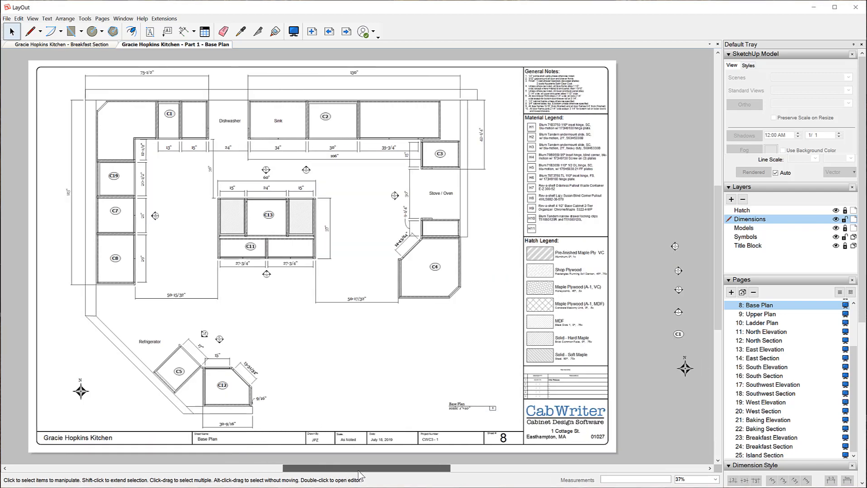
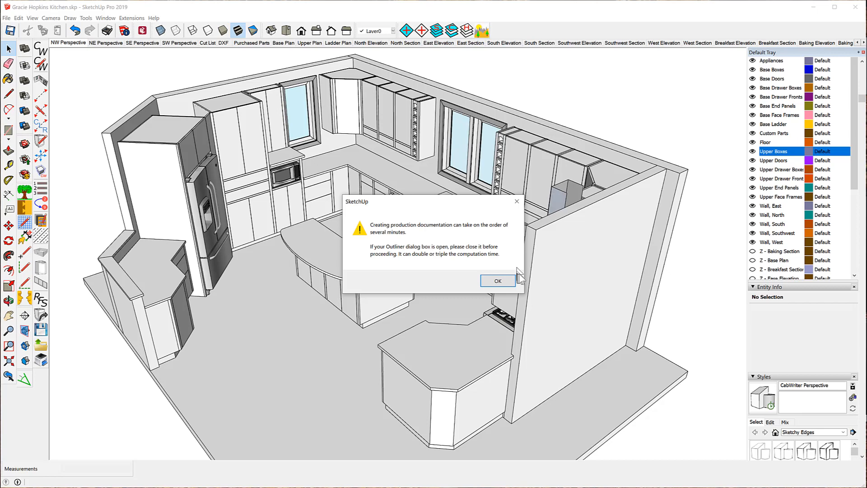
# - Dismiss the production documentation notice and collapse the Outliner so the Scenes panel shows in the tray
pyautogui.click(498, 282)
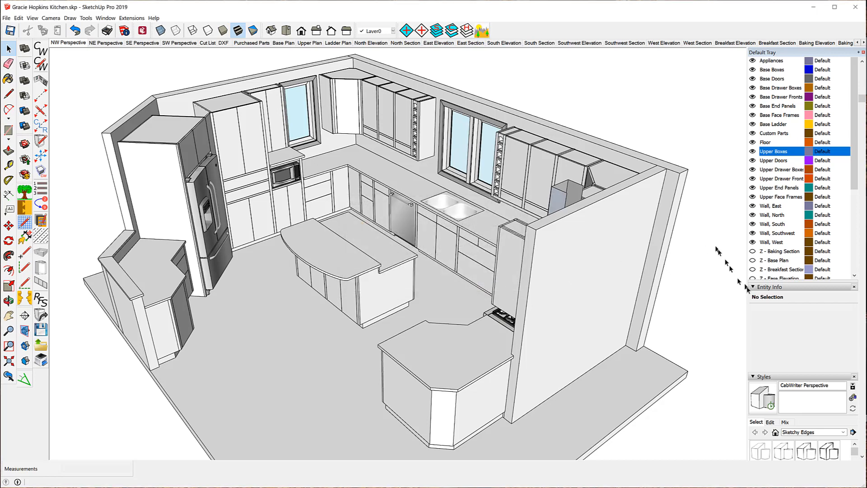
pyautogui.scroll(-2, 791, 264)
pyautogui.scroll(-8, 790, 266)
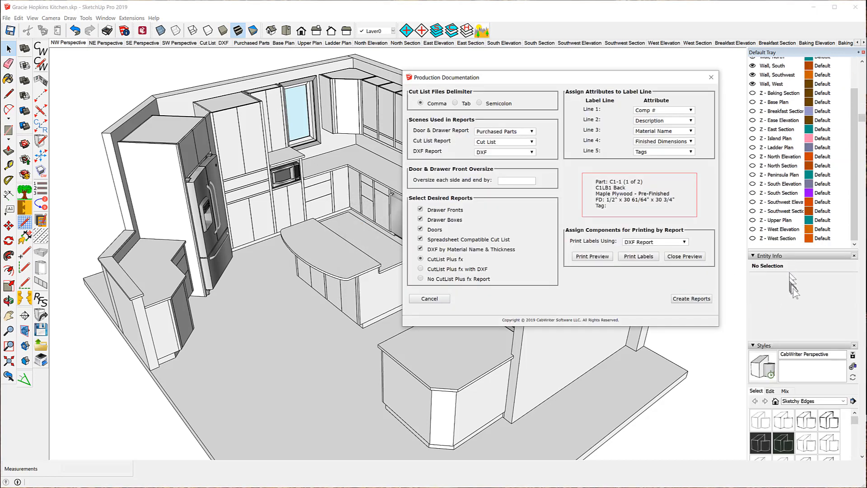
pyautogui.scroll(-6, 800, 304)
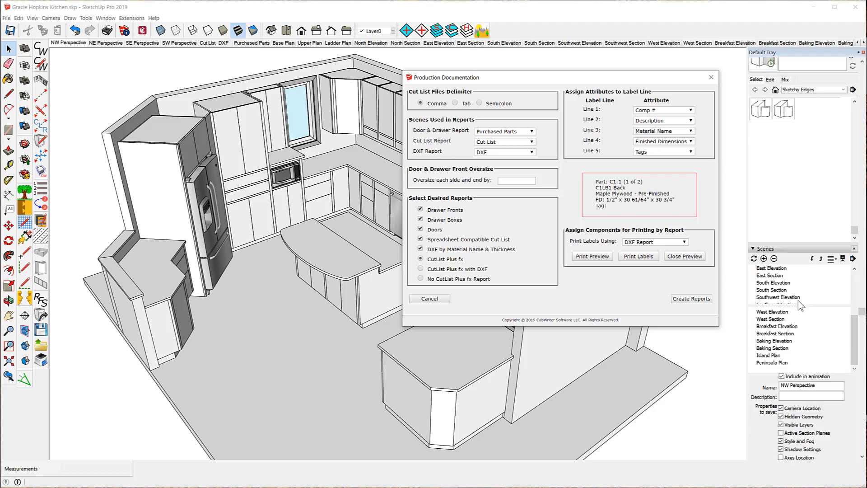
pyautogui.scroll(-5, 801, 305)
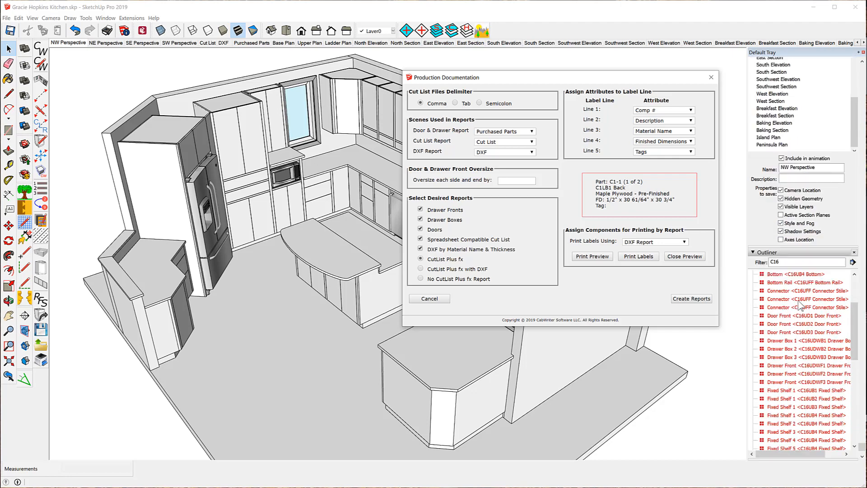
pyautogui.click(854, 252)
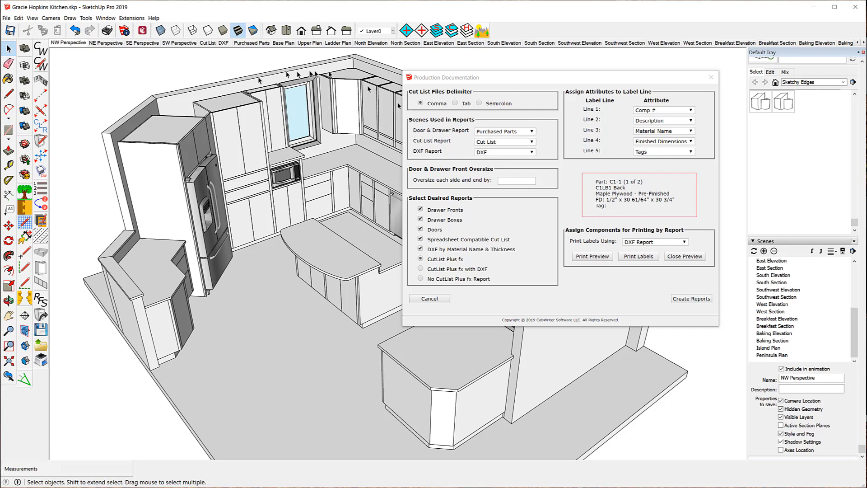
# - Review the Purchased Parts and Cut List scenes and keep Cut List as the Cut List Report scene
pyautogui.click(251, 43)
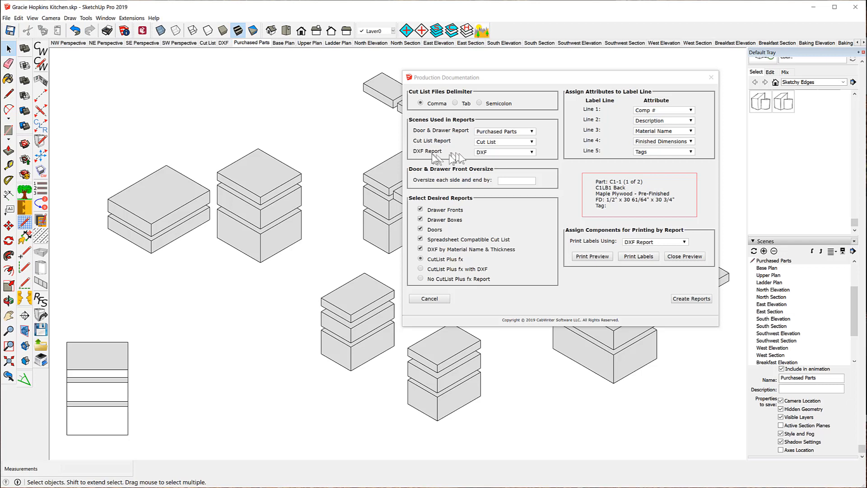
pyautogui.click(208, 42)
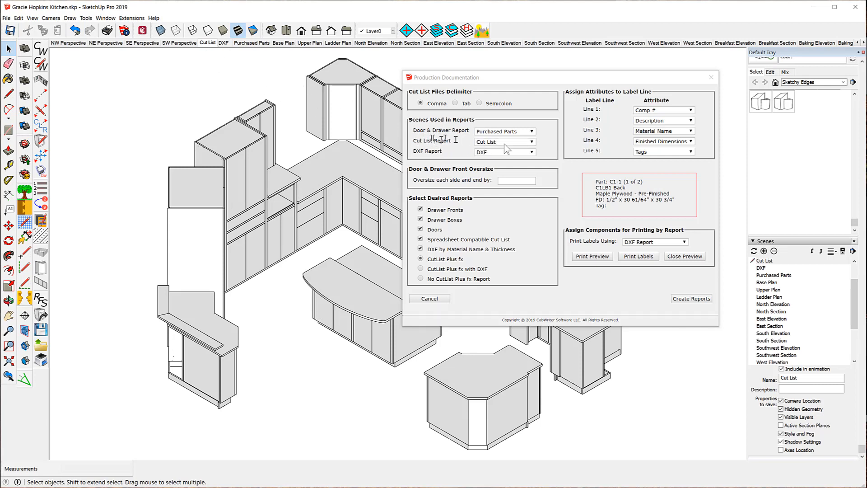
pyautogui.click(533, 142)
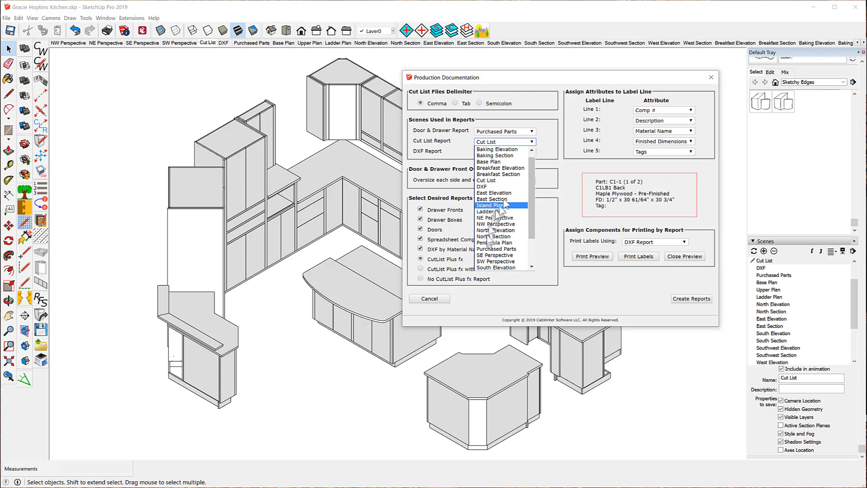
pyautogui.moveTo(530, 169); pyautogui.dragTo(532, 157)
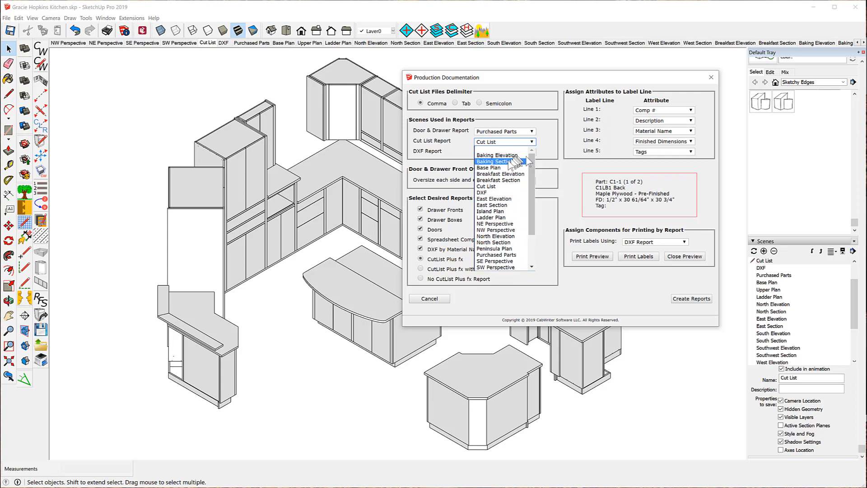
pyautogui.click(485, 187)
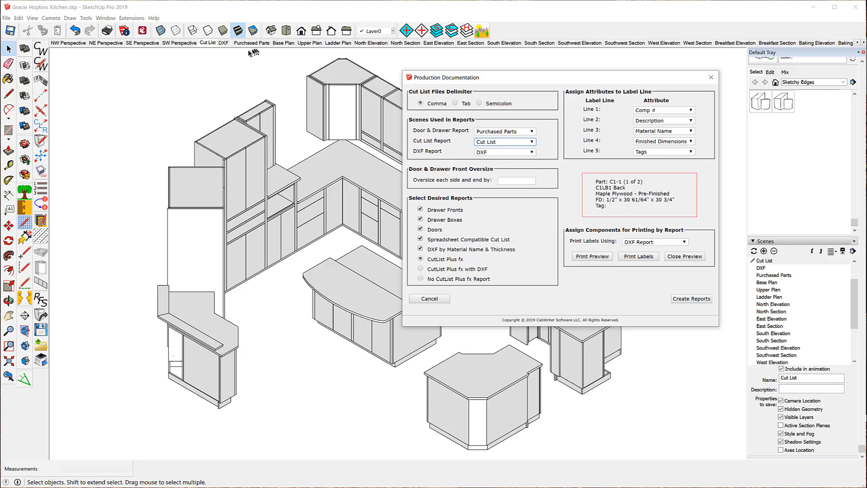
# - View the DXF scene and choose the CutList Plus fx with DXF report option
pyautogui.click(224, 43)
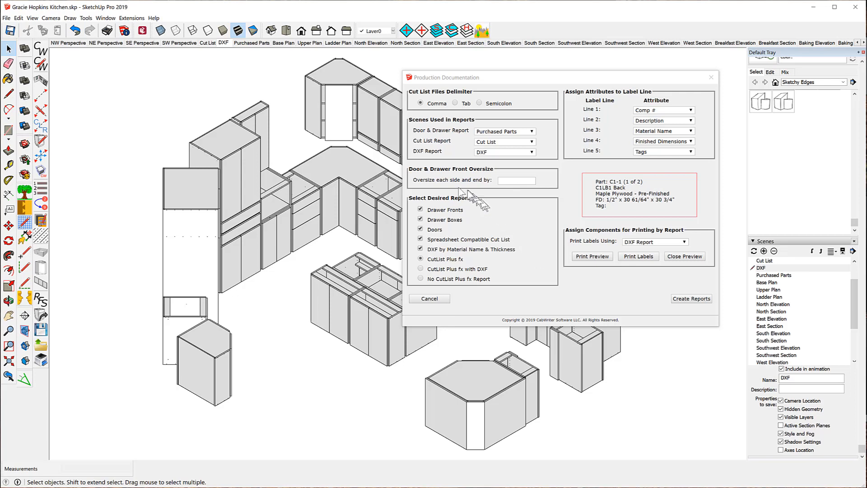
pyautogui.click(422, 270)
# - Set label Line 1 to Comp #, Line 4 to Resized Dimensions and Line 5 to Finished Dimensions
pyautogui.click(691, 111)
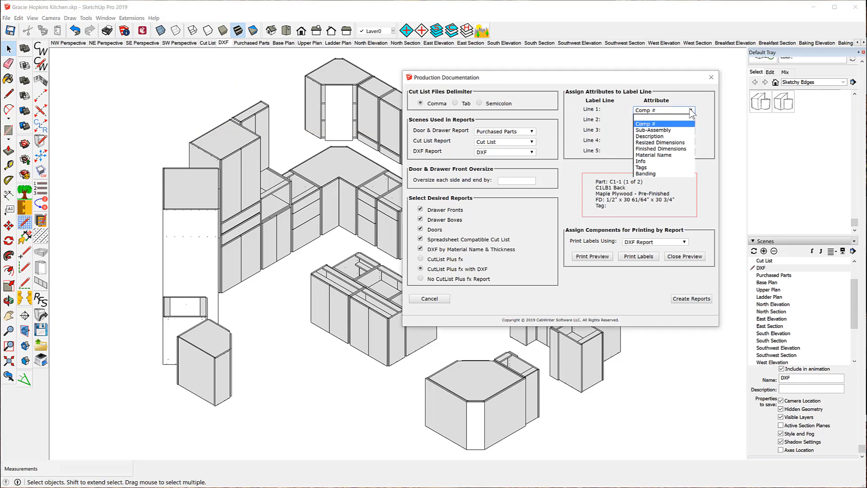
pyautogui.click(650, 124)
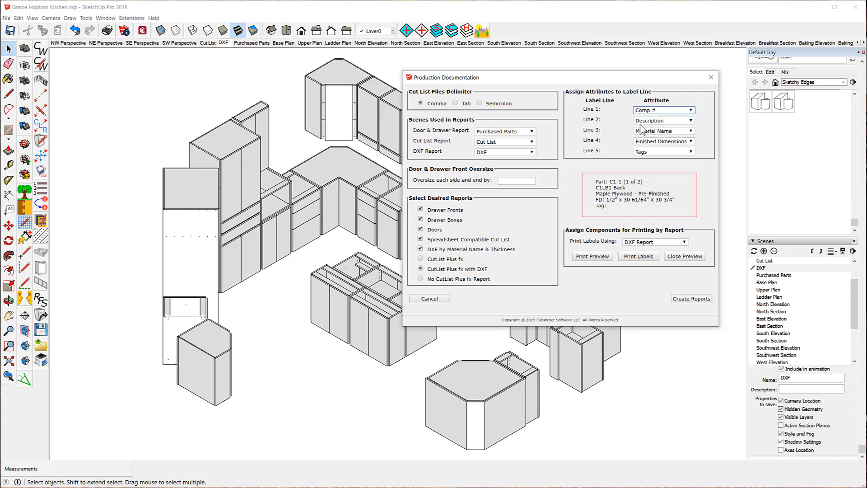
pyautogui.click(691, 121)
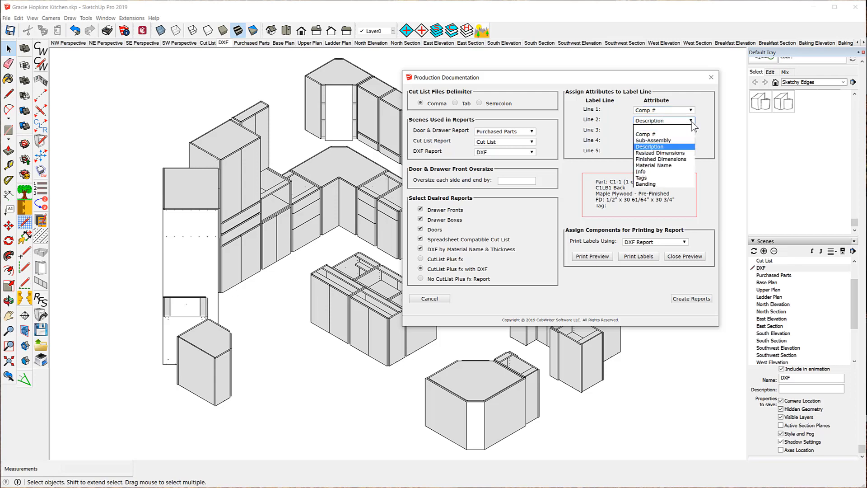
pyautogui.click(692, 122)
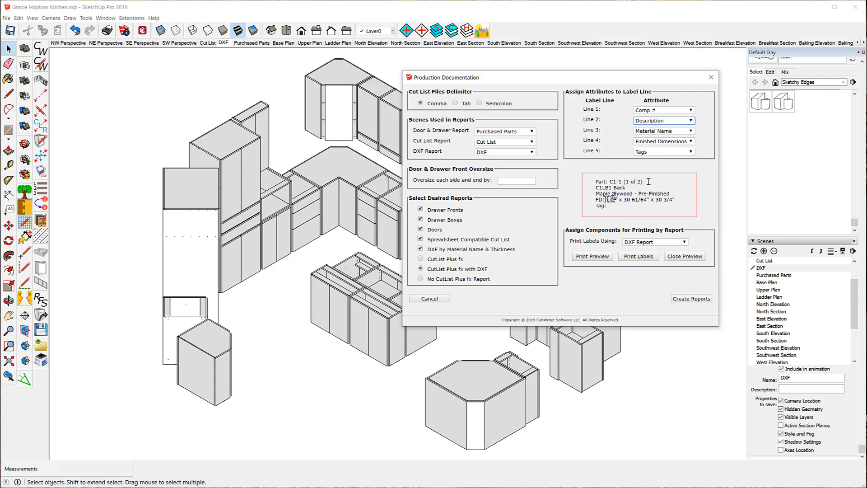
pyautogui.click(690, 152)
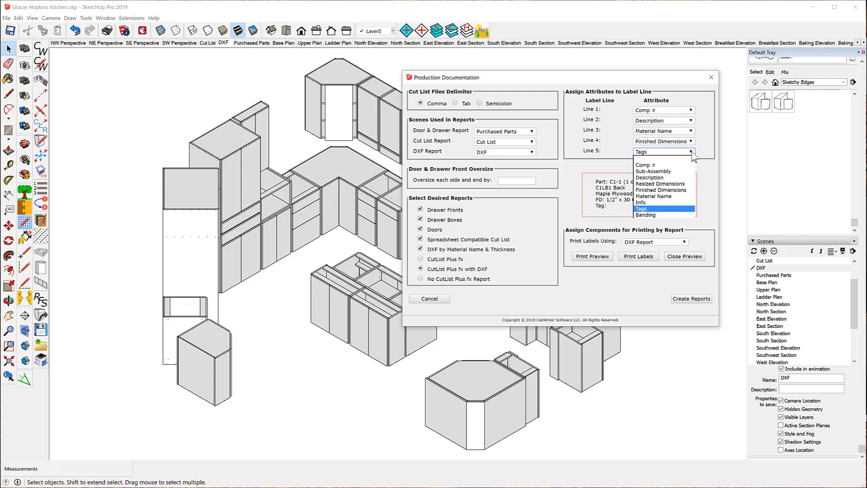
pyautogui.click(692, 141)
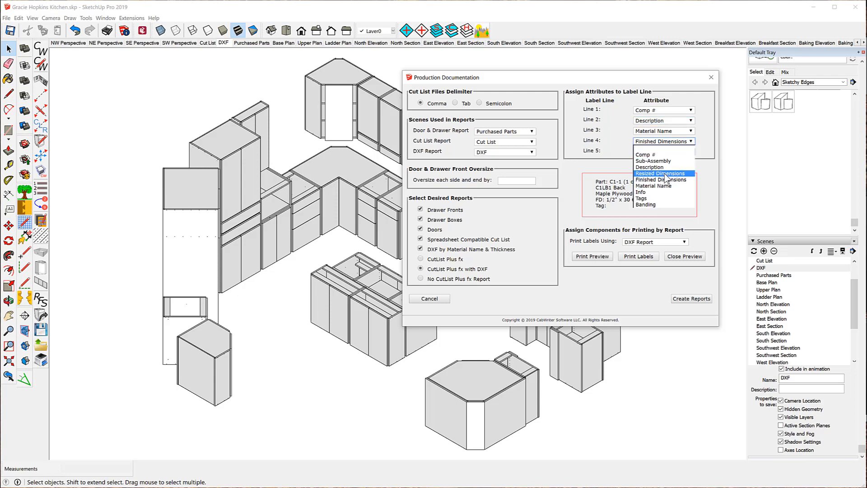
pyautogui.click(665, 174)
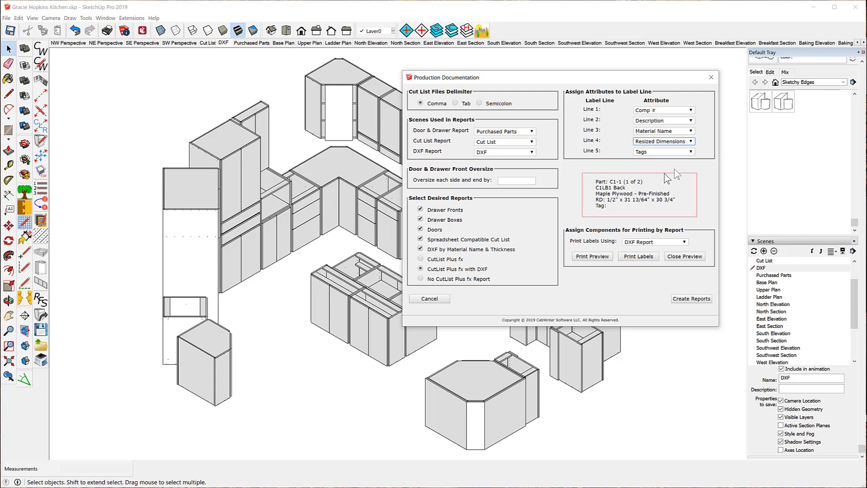
pyautogui.click(692, 151)
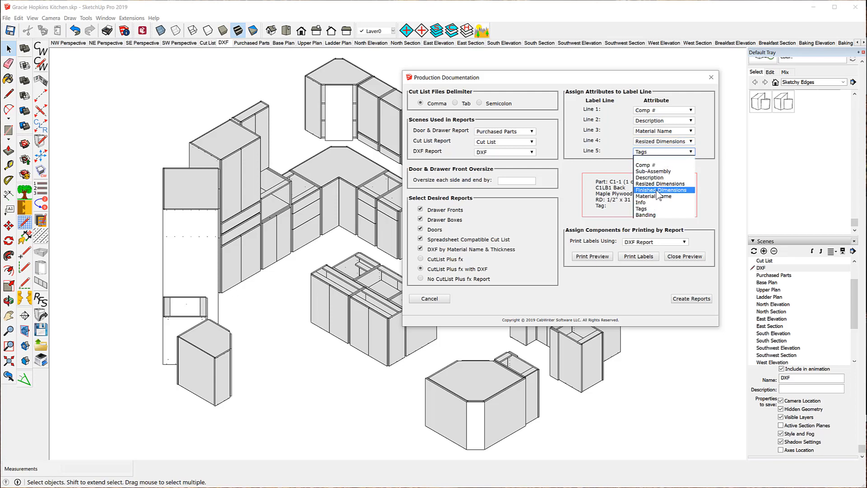
pyautogui.click(659, 190)
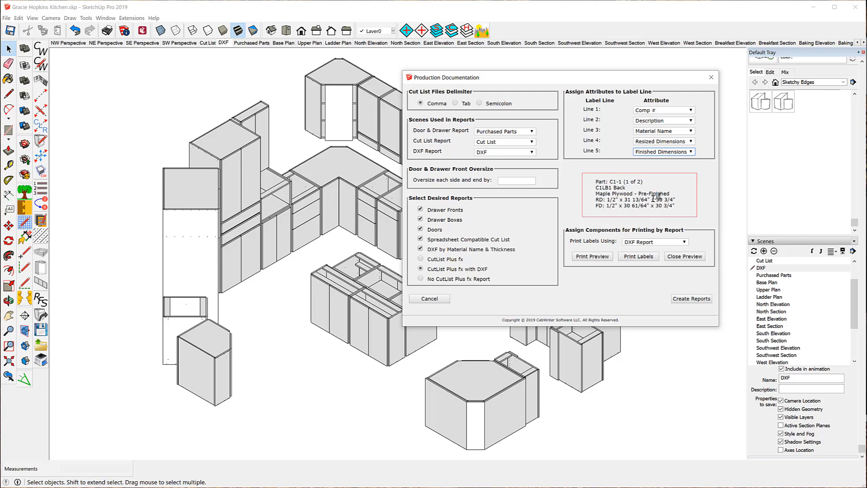
# - Preview the printed labels, close the preview and create the production reports
pyautogui.click(587, 256)
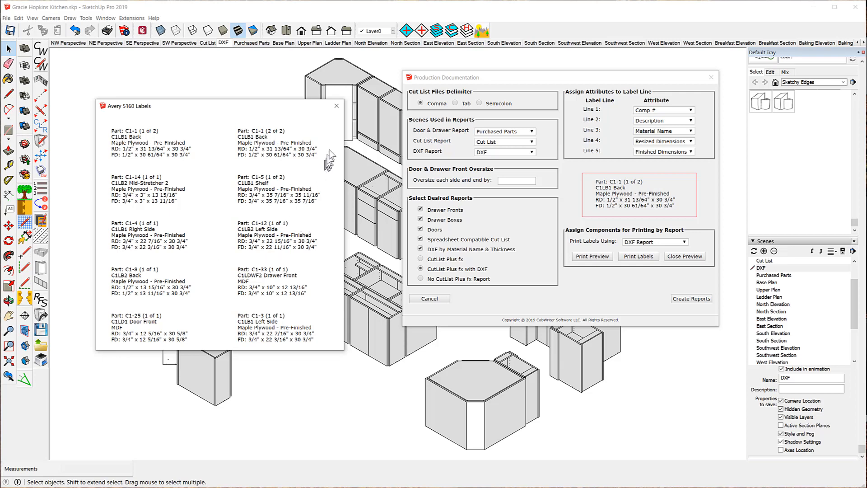
pyautogui.click(682, 256)
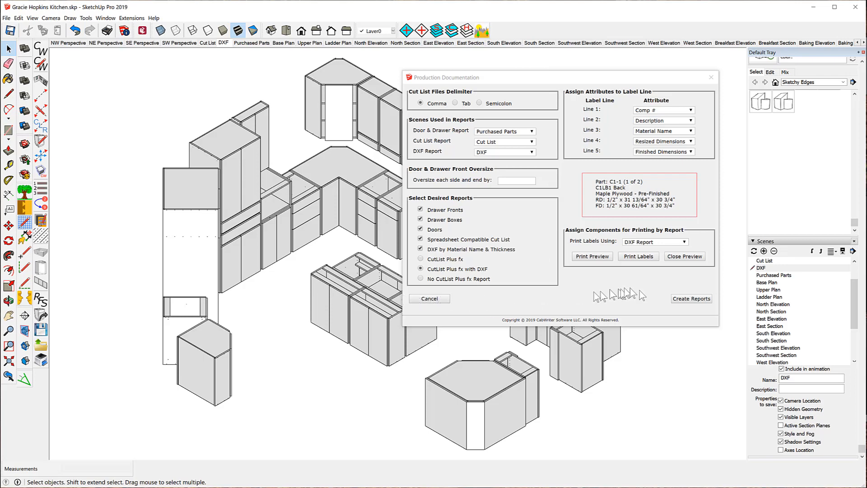
pyautogui.click(697, 299)
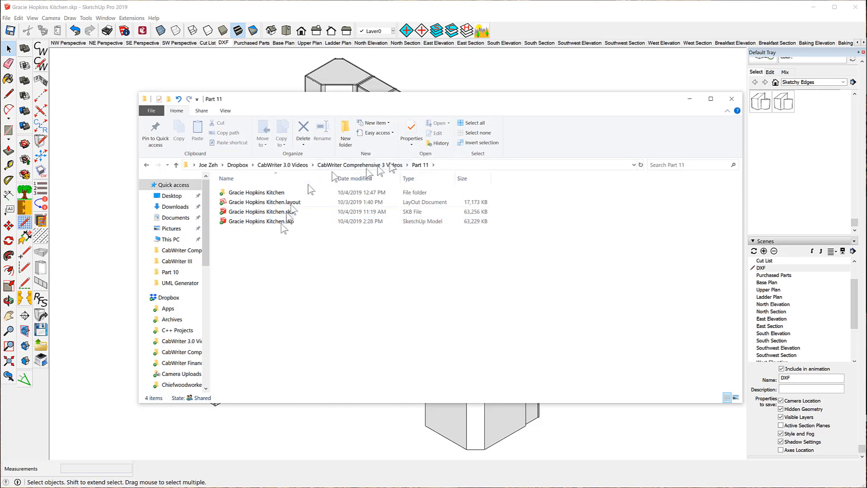
# - Browse the generated report folders down to the 0.75in_Maple Plywood - Pre-Finished DXF files
pyautogui.click(244, 222)
pyautogui.click(256, 203)
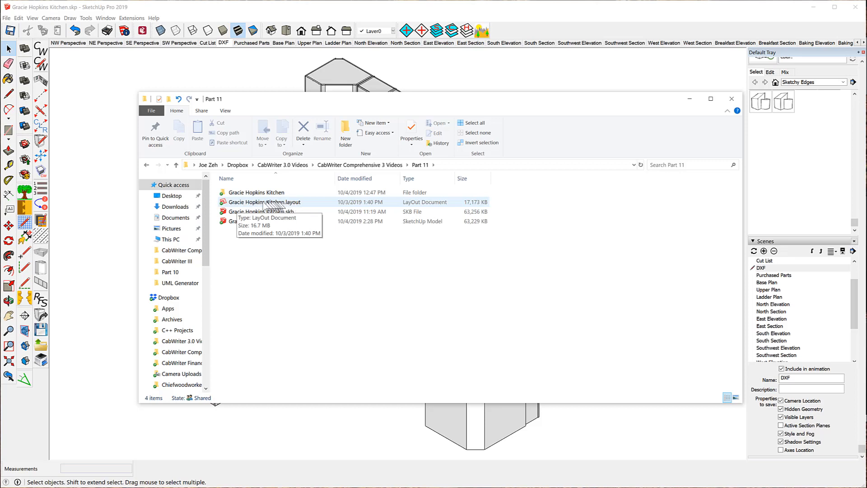
pyautogui.click(256, 194)
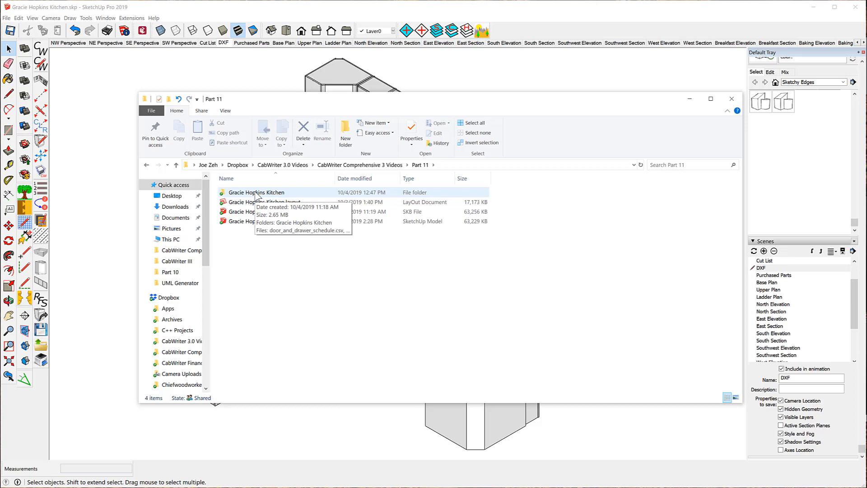
pyautogui.doubleClick(257, 195)
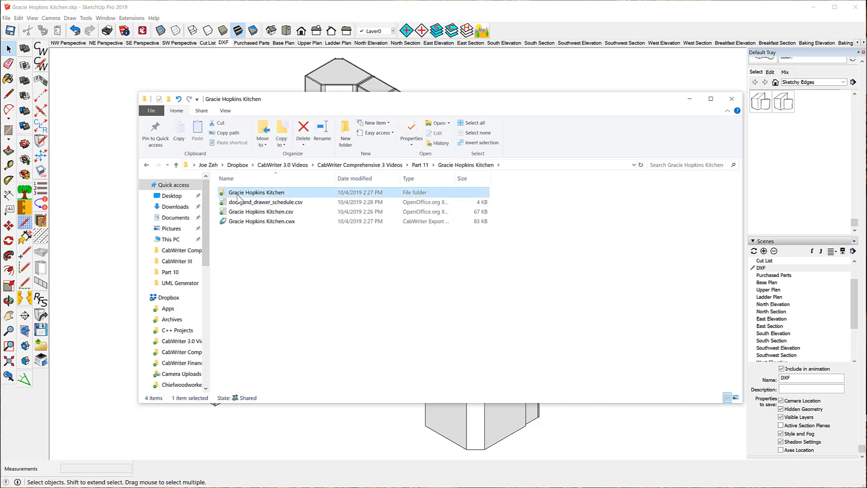
pyautogui.doubleClick(237, 193)
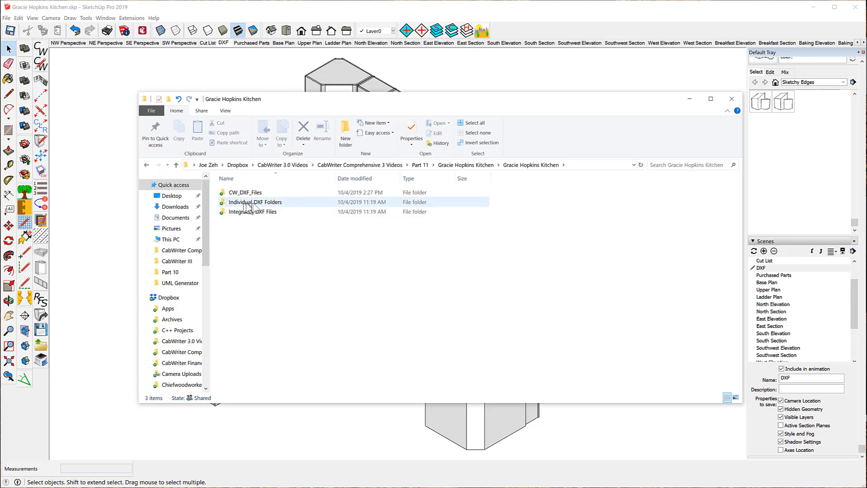
pyautogui.doubleClick(229, 206)
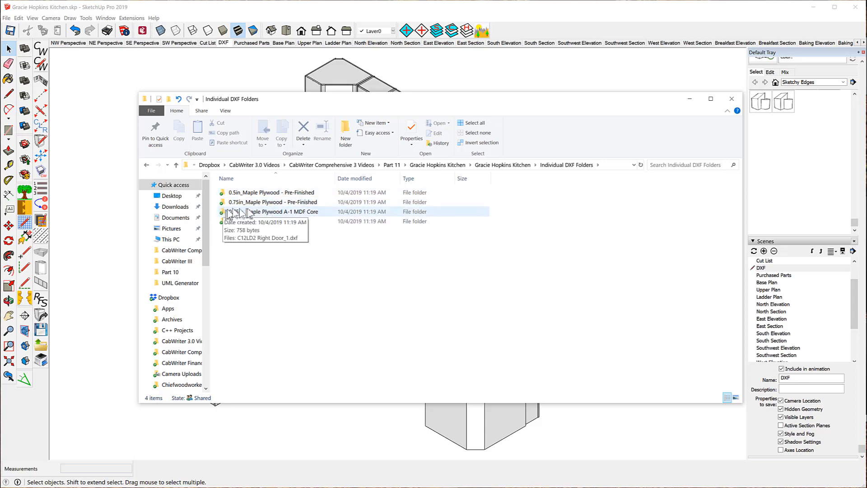
pyautogui.doubleClick(290, 203)
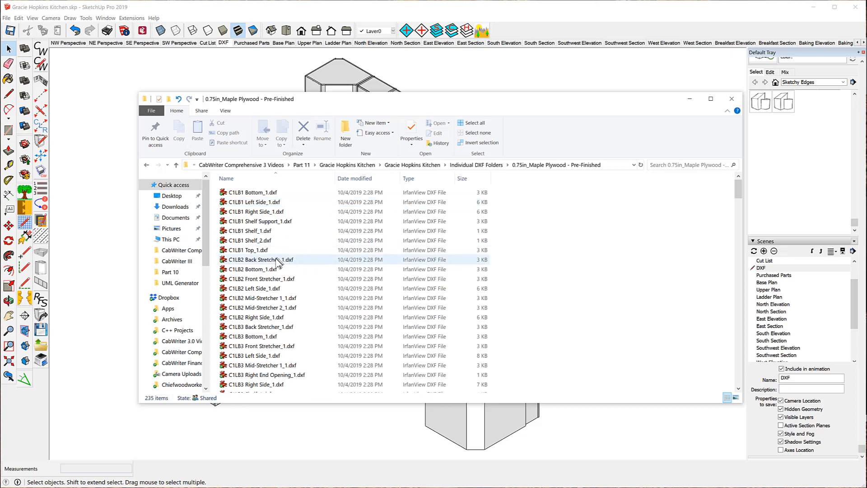
pyautogui.scroll(-20, 277, 262)
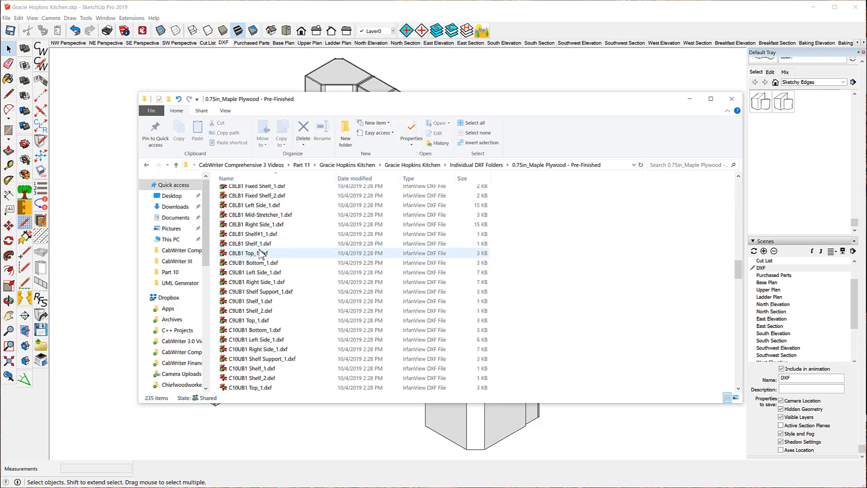
pyautogui.scroll(-20, 262, 257)
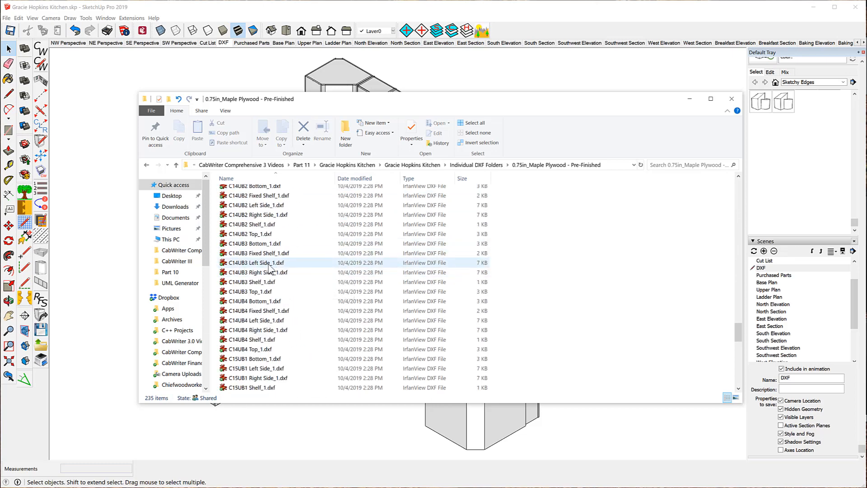
pyautogui.scroll(-12, 270, 268)
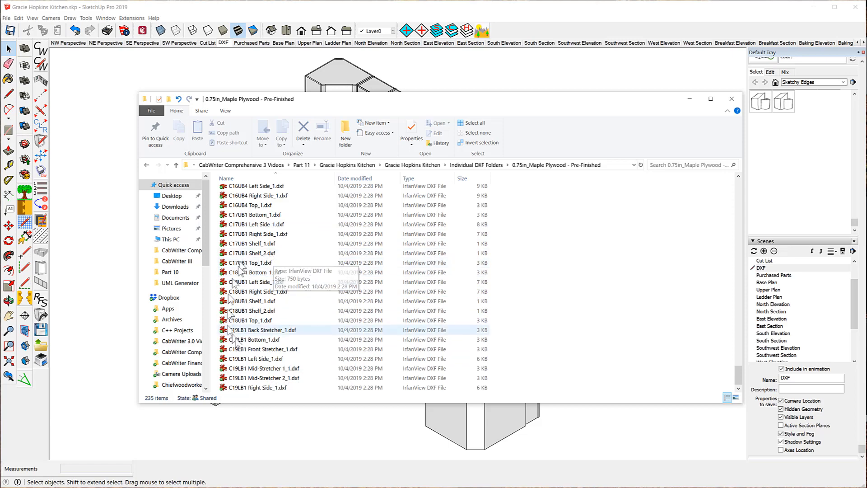
pyautogui.scroll(20, 265, 284)
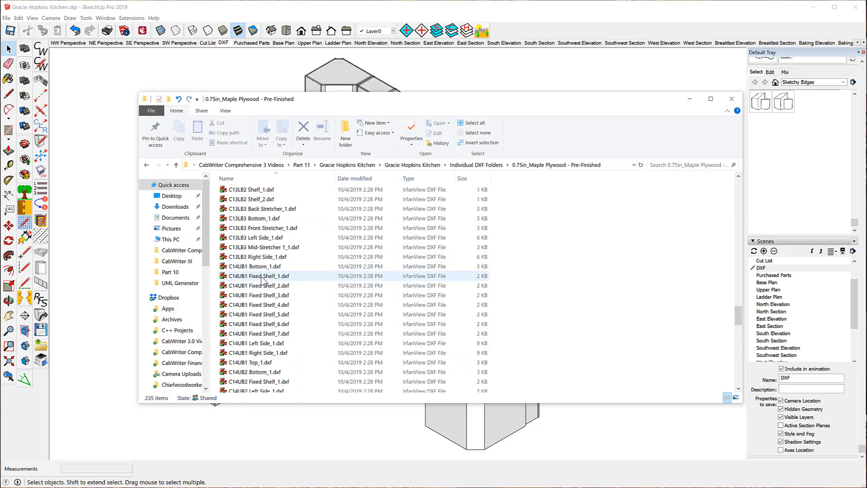
pyautogui.scroll(8, 263, 279)
pyautogui.scroll(20, 263, 280)
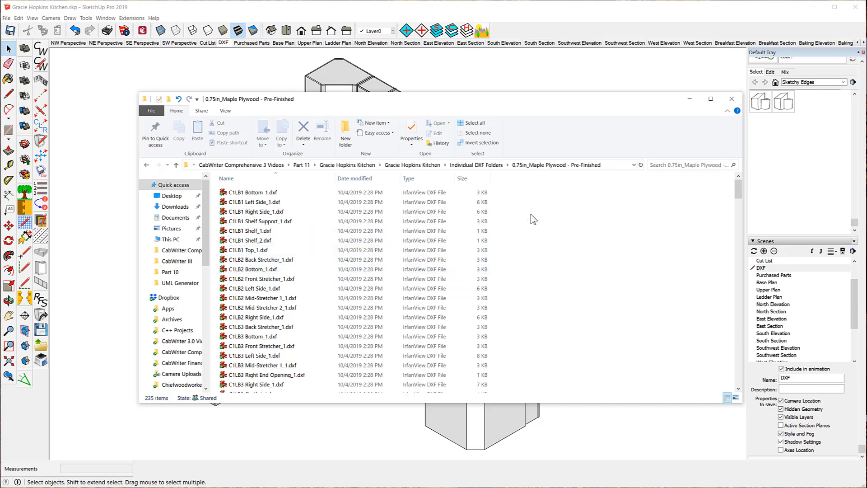
pyautogui.click(493, 166)
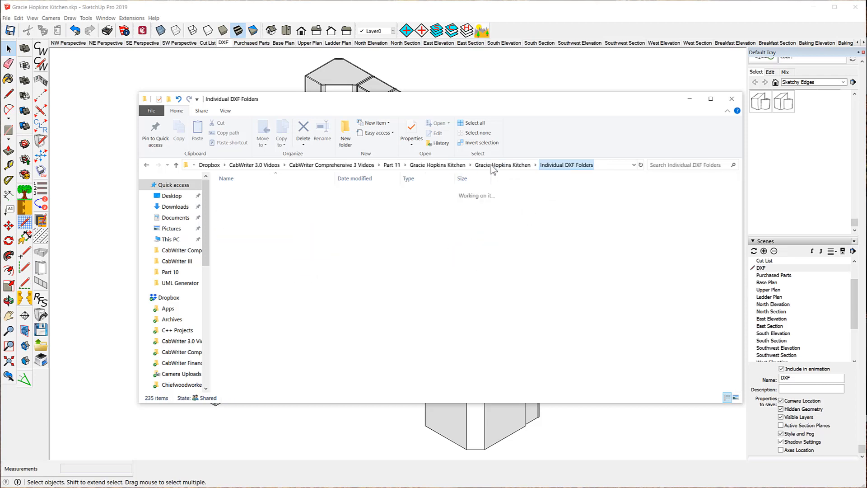
pyautogui.click(427, 166)
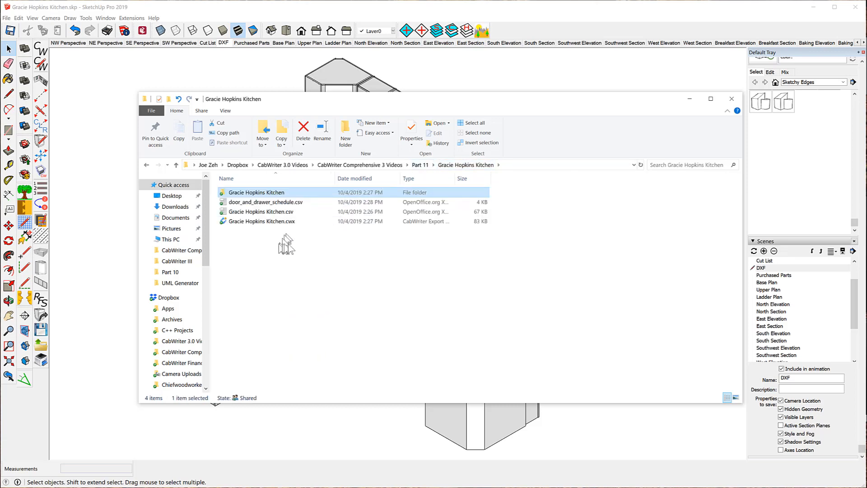
pyautogui.doubleClick(251, 192)
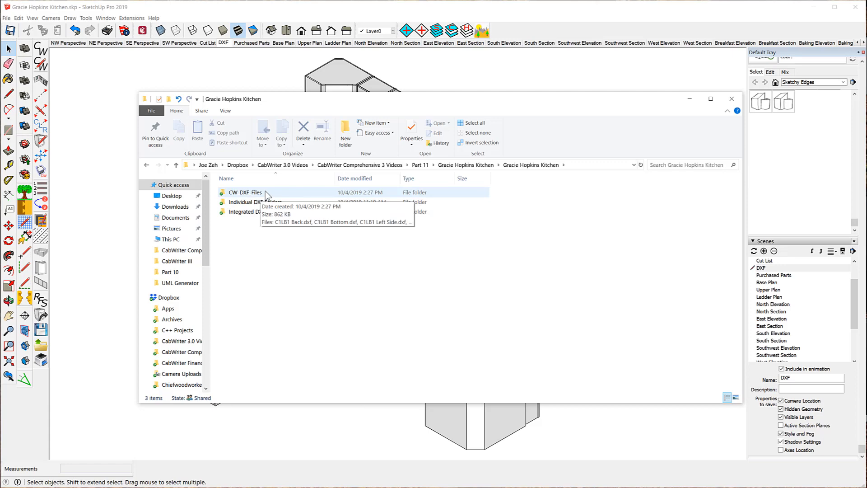
pyautogui.doubleClick(248, 194)
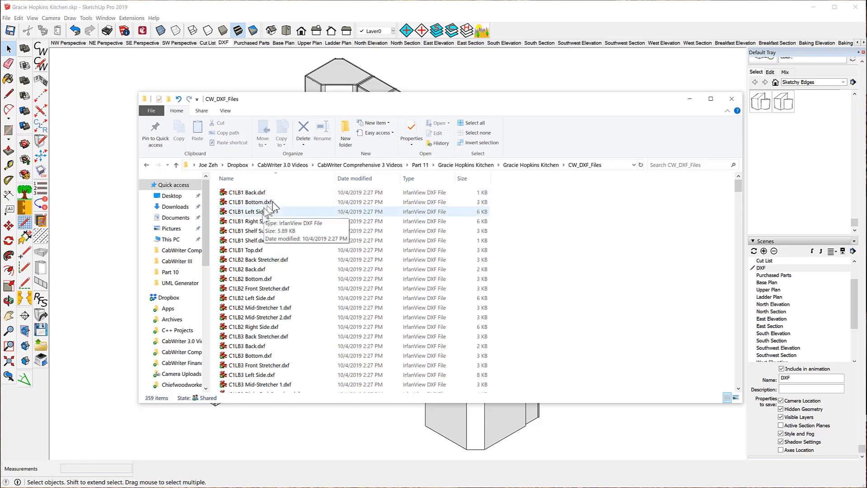
pyautogui.scroll(-20, 262, 253)
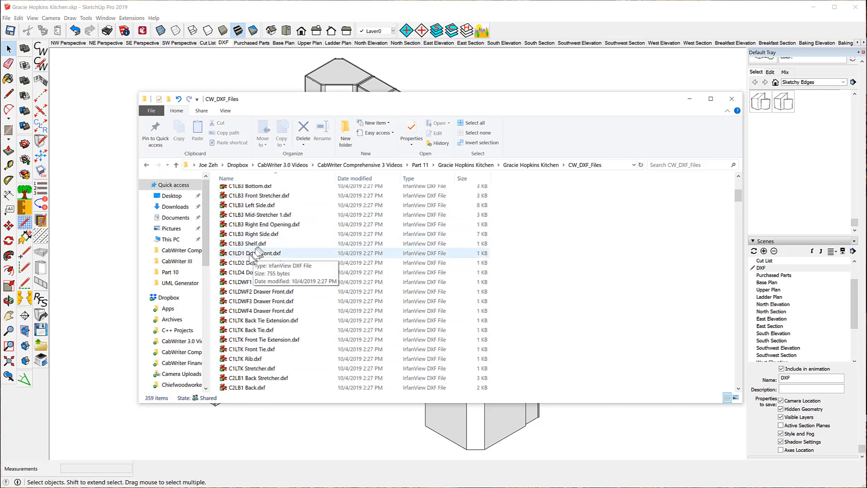
pyautogui.scroll(-15, 260, 282)
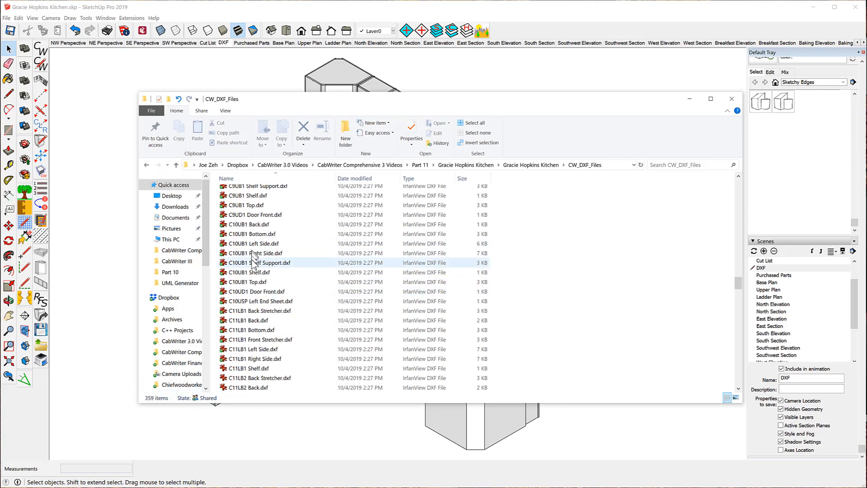
pyautogui.scroll(2, 249, 262)
pyautogui.scroll(20, 251, 258)
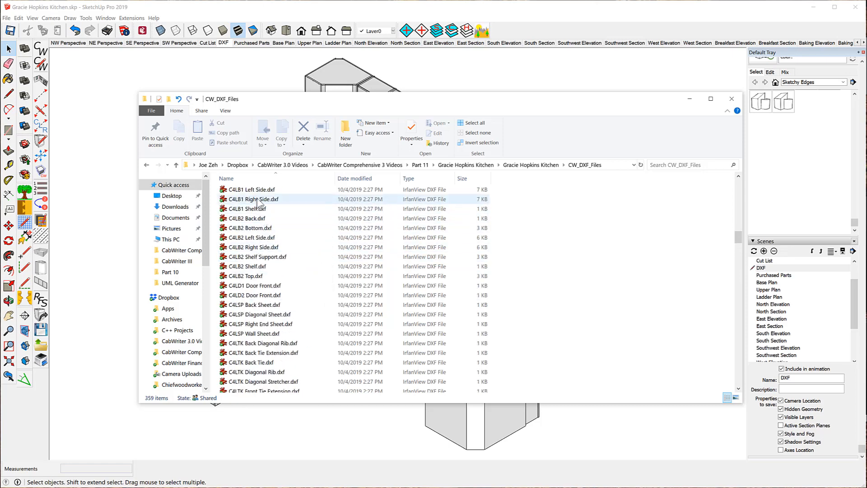
pyautogui.click(521, 164)
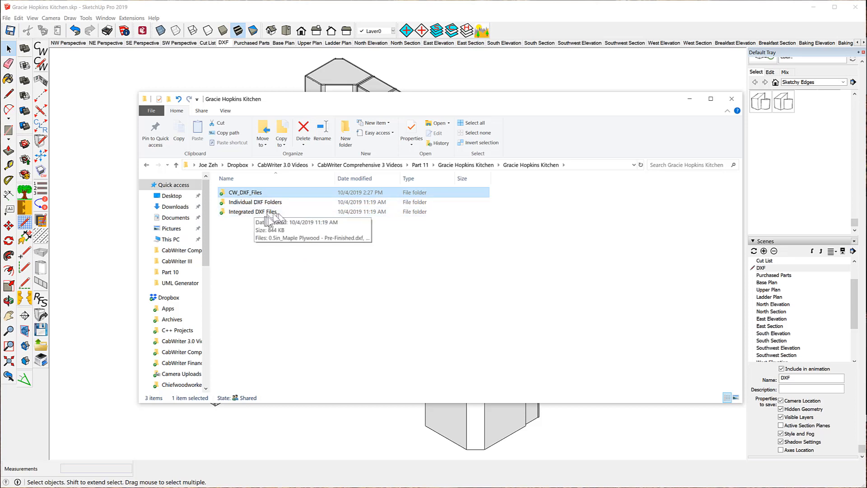
pyautogui.doubleClick(244, 212)
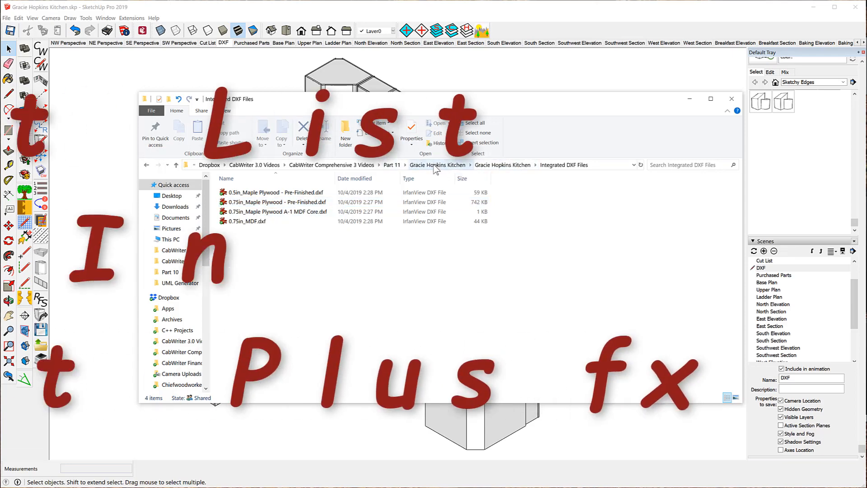
pyautogui.click(437, 165)
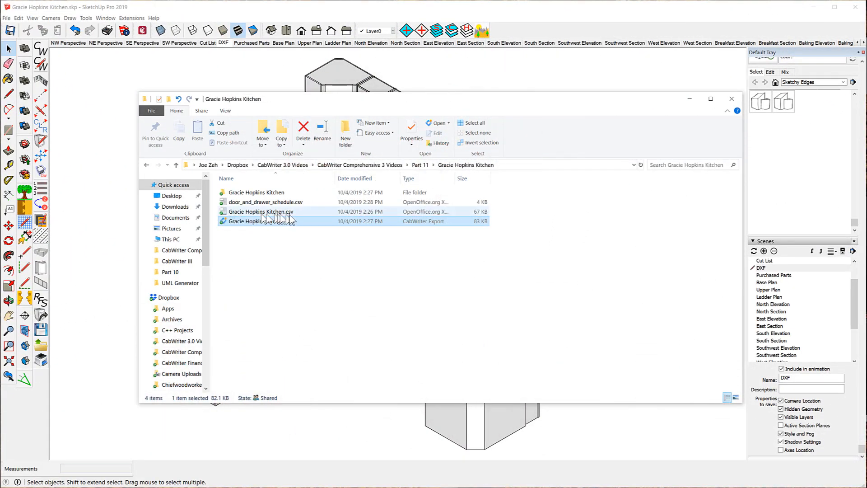
pyautogui.moveTo(302, 221); pyautogui.dragTo(235, 233)
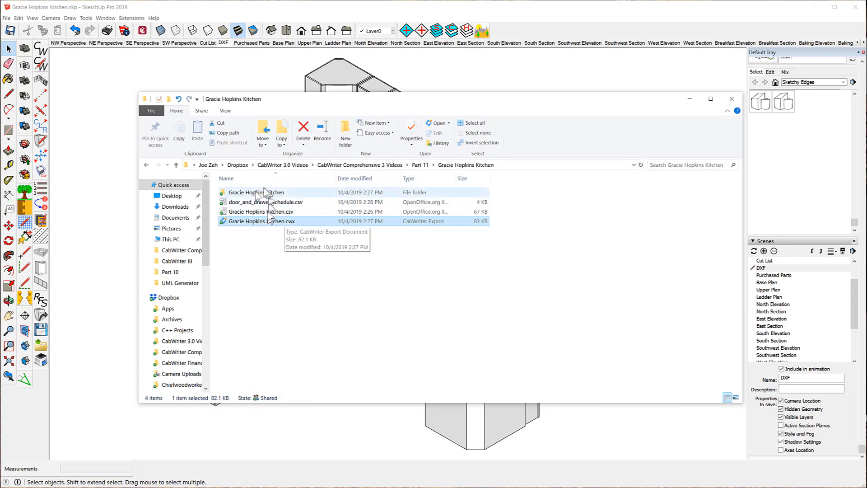
pyautogui.doubleClick(244, 224)
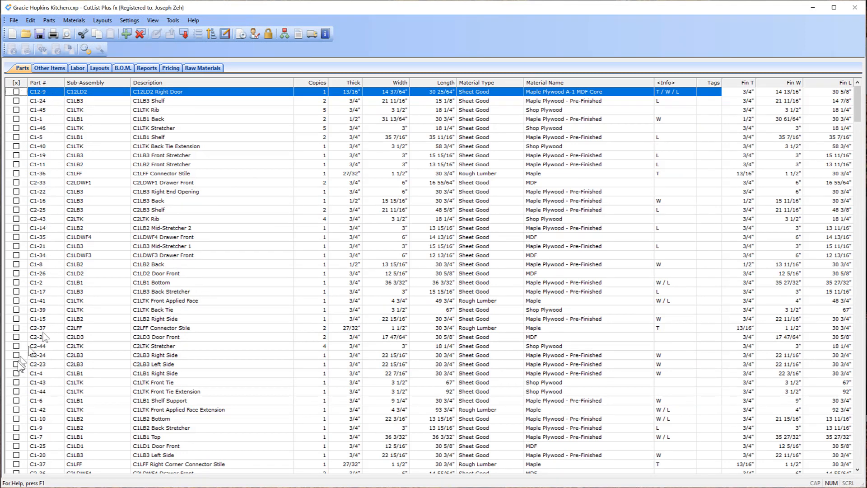
# - Sort the parts list by Part # and then by Sub-Assembly
pyautogui.click(41, 83)
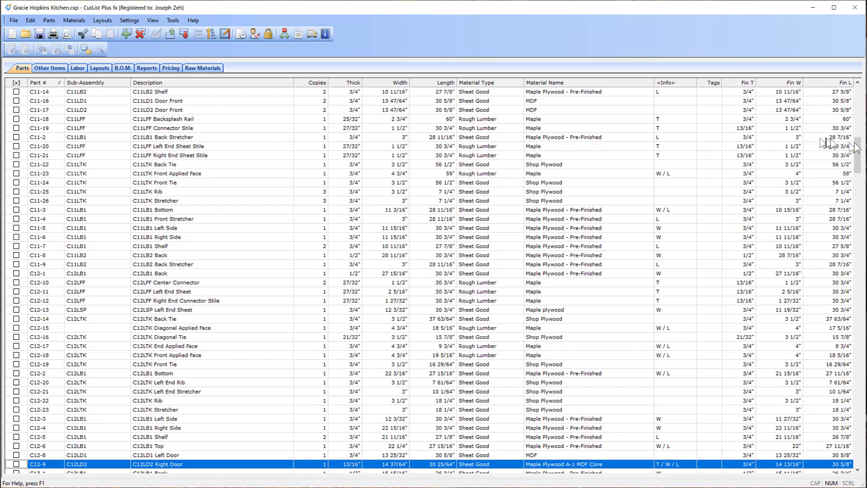
pyautogui.moveTo(858, 150); pyautogui.dragTo(857, 96)
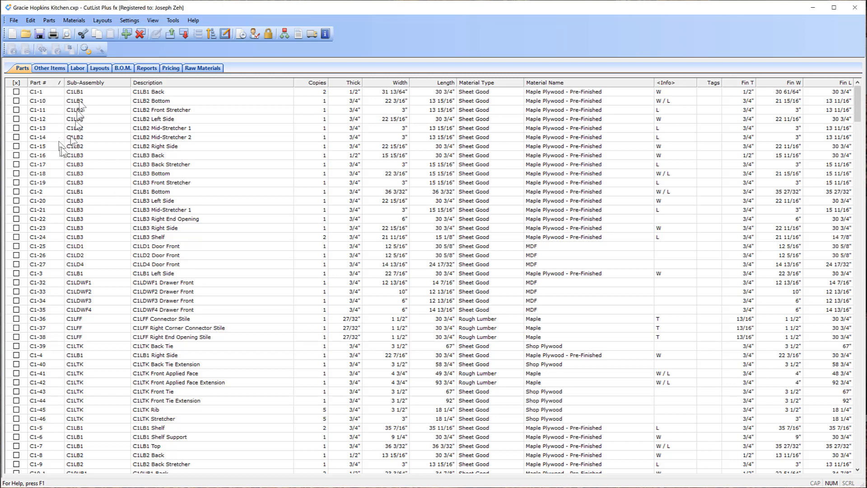
pyautogui.click(90, 83)
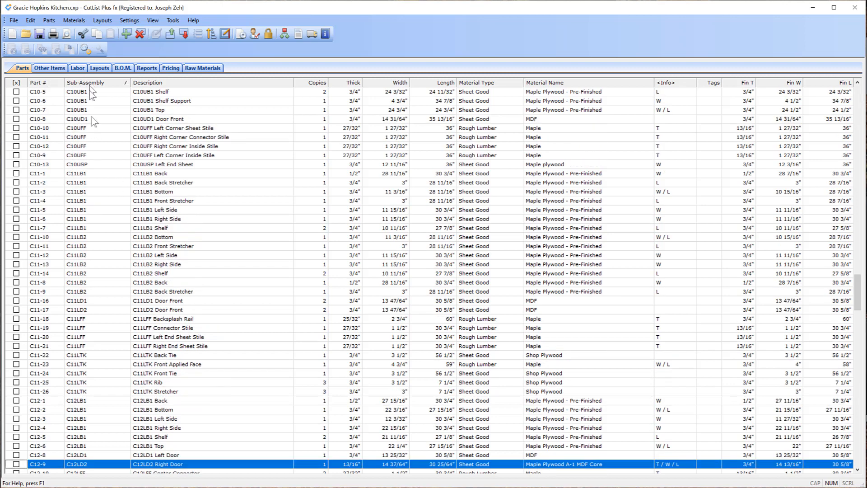
pyautogui.scroll(8, 95, 135)
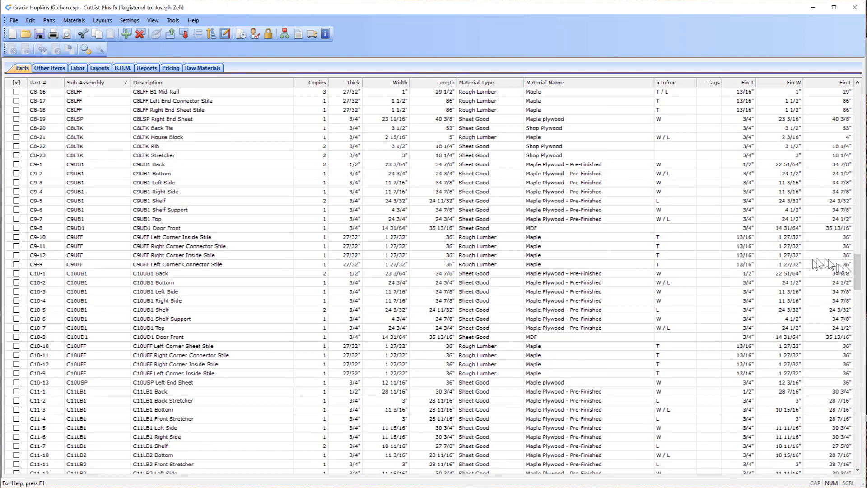
pyautogui.moveTo(859, 274); pyautogui.dragTo(856, 99)
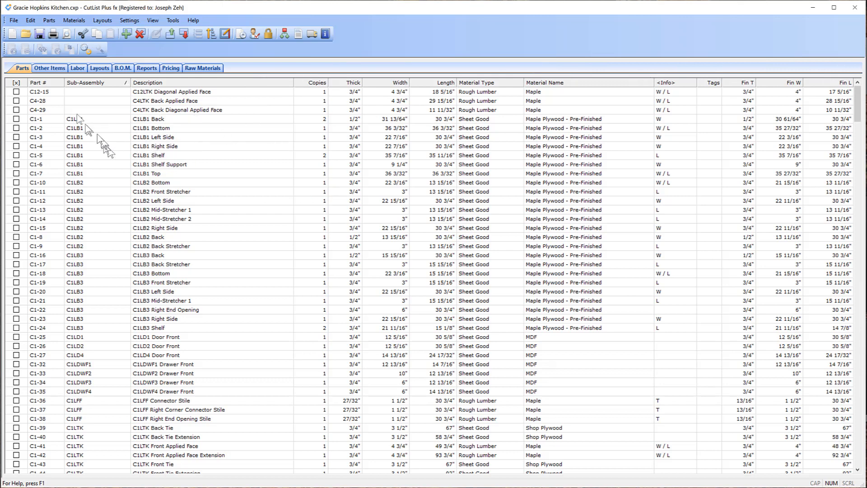
# - Review the Other Items tab and the Layouts tab, dismissing the skipped-parts warning
pyautogui.click(51, 69)
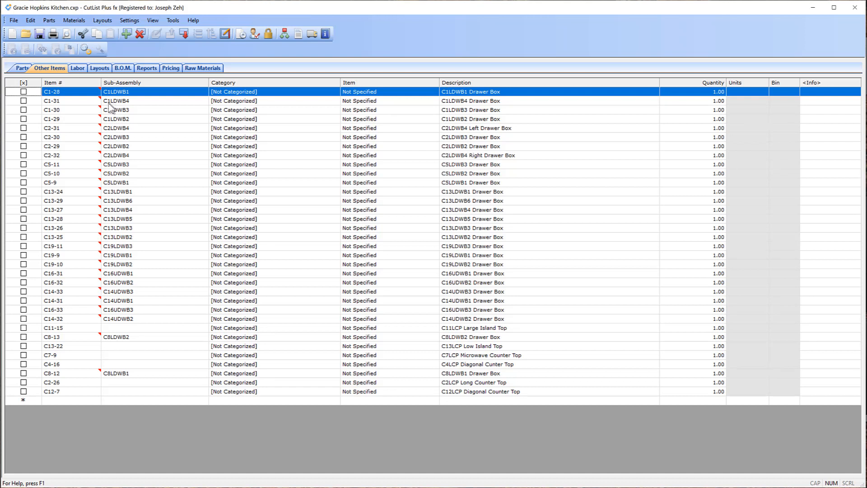
pyautogui.moveTo(99, 101)
pyautogui.click(99, 69)
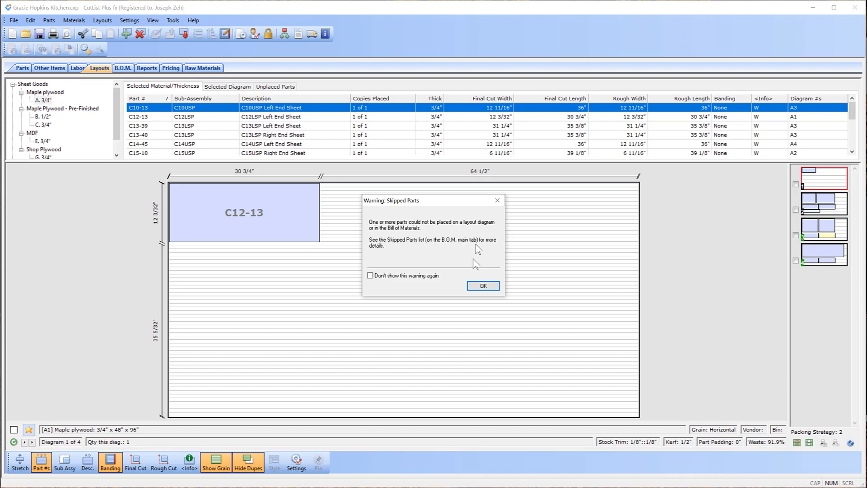
pyautogui.click(482, 286)
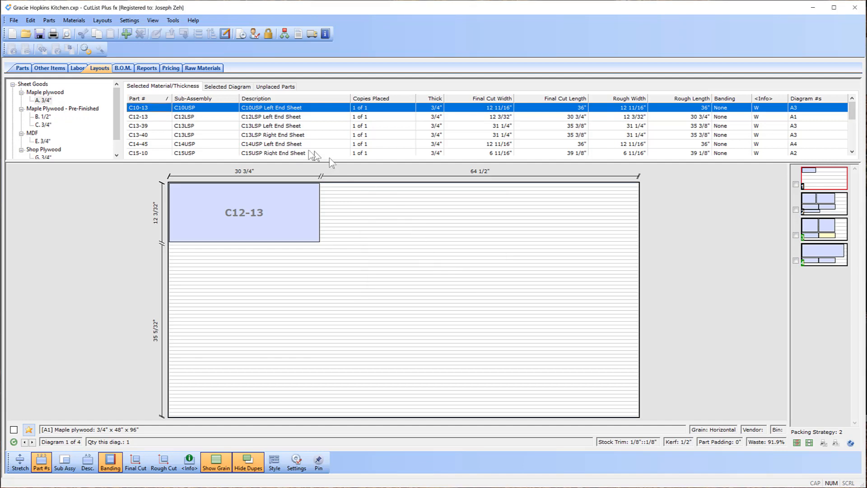
# - Return to the Parts tab and scroll through the full parts list
pyautogui.click(22, 69)
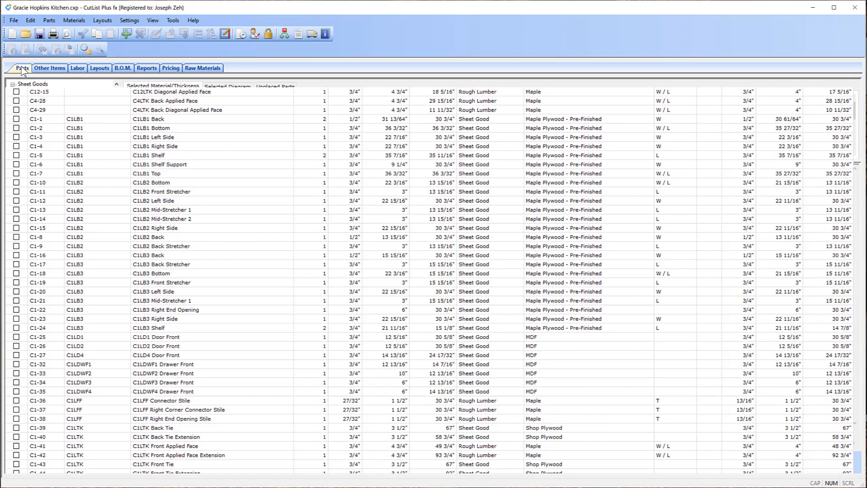
pyautogui.scroll(-12, 254, 188)
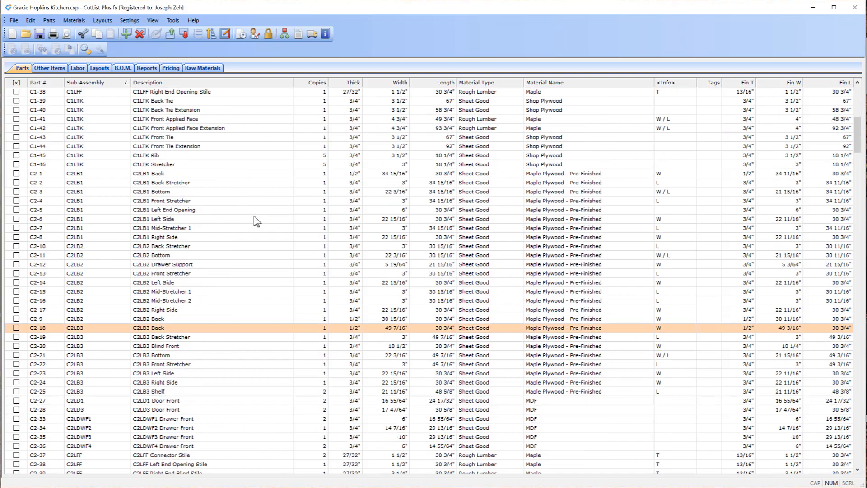
pyautogui.scroll(-20, 253, 215)
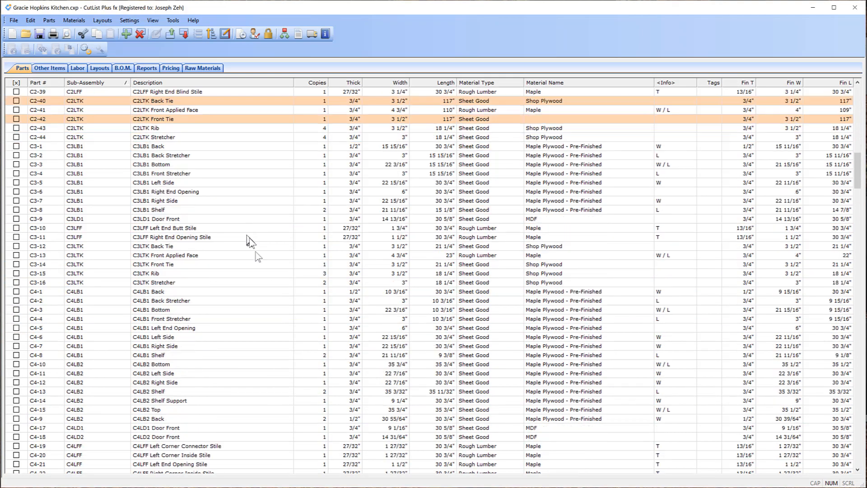
pyautogui.scroll(-20, 270, 255)
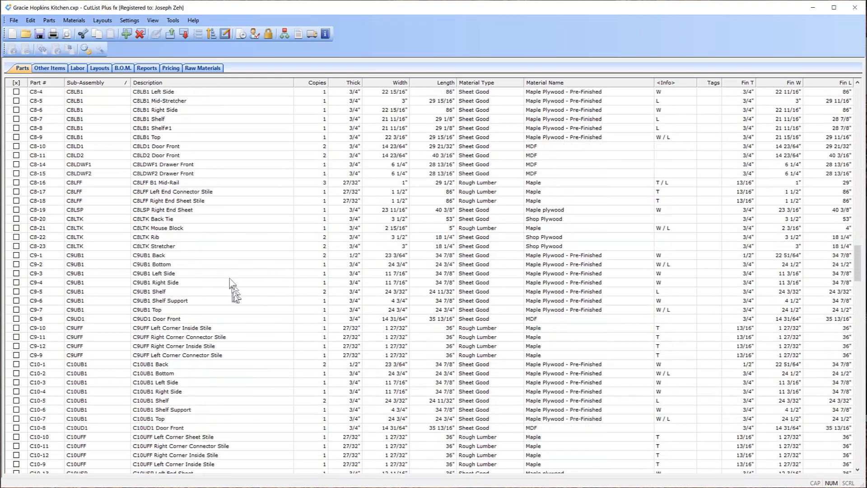
pyautogui.scroll(-20, 238, 302)
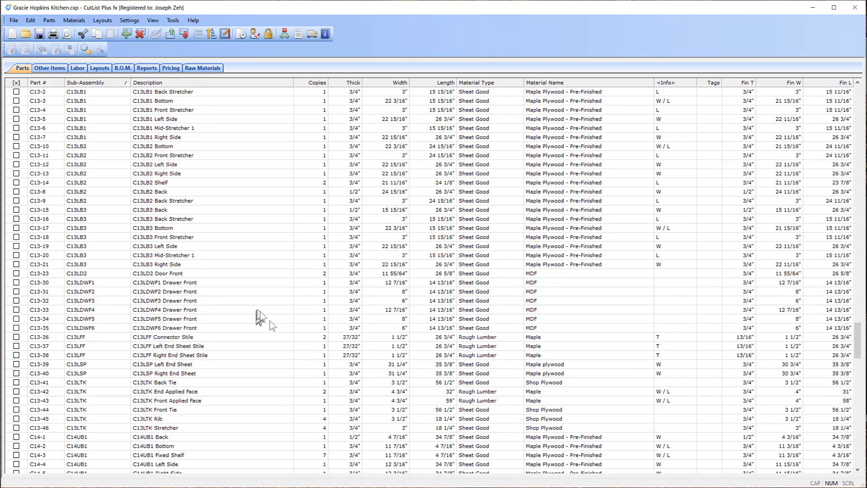
pyautogui.scroll(-20, 273, 325)
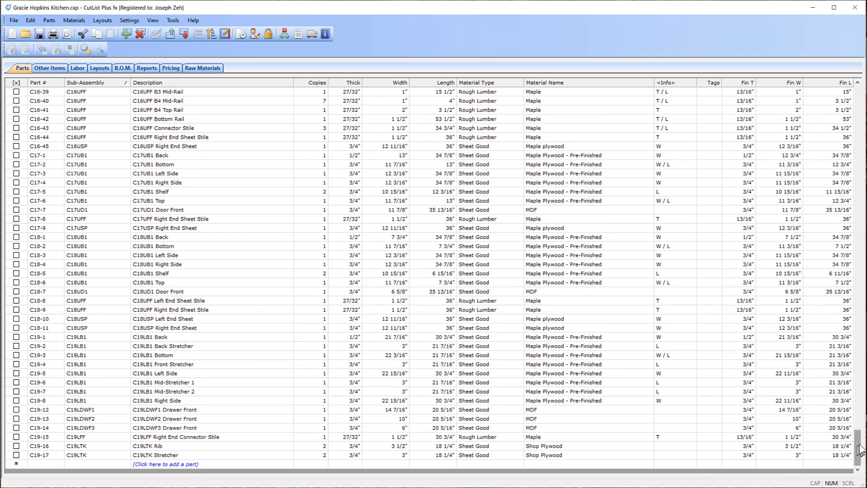
pyautogui.moveTo(860, 450); pyautogui.dragTo(843, 309)
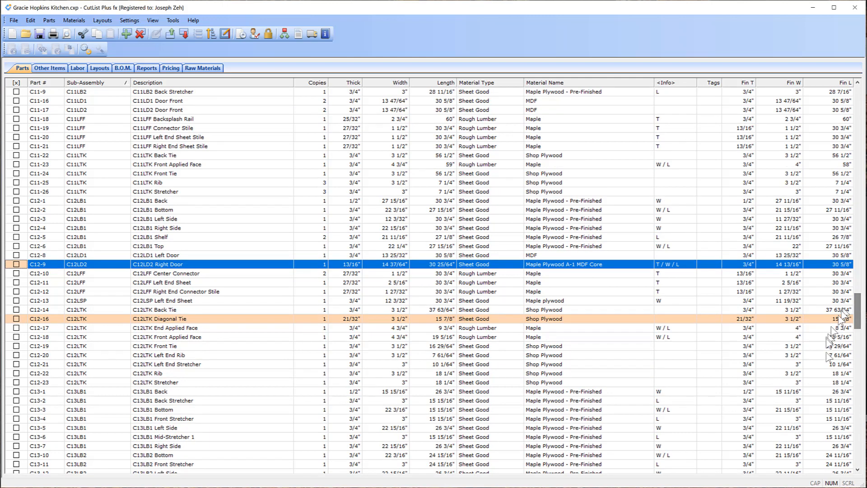
pyautogui.click(310, 228)
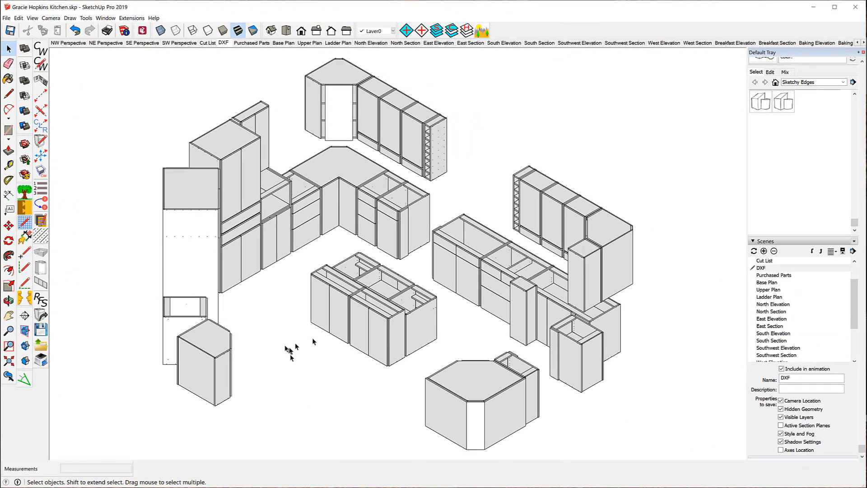
# - In SketchUp, hide all layers and make only the Base Ladder layer visible
pyautogui.click(467, 30)
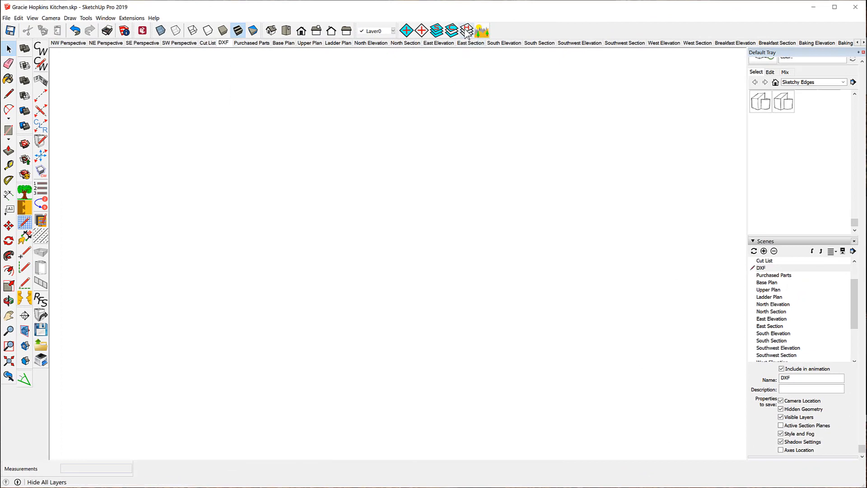
pyautogui.scroll(5, 777, 174)
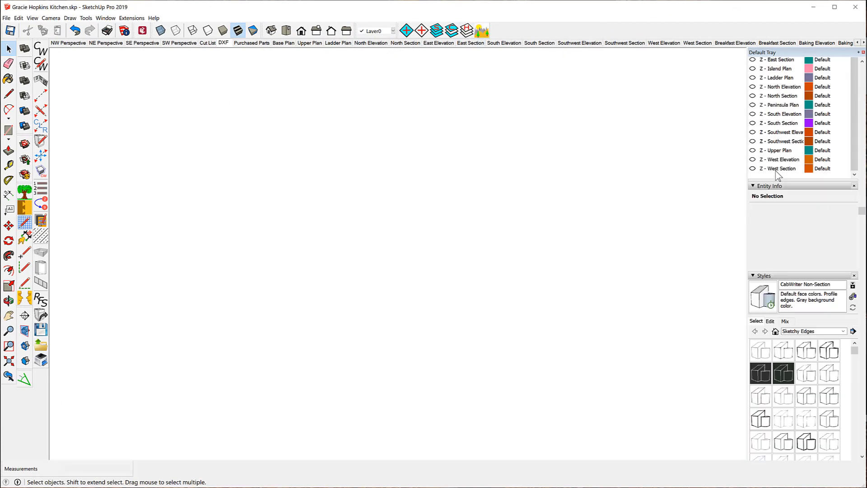
pyautogui.scroll(5, 777, 174)
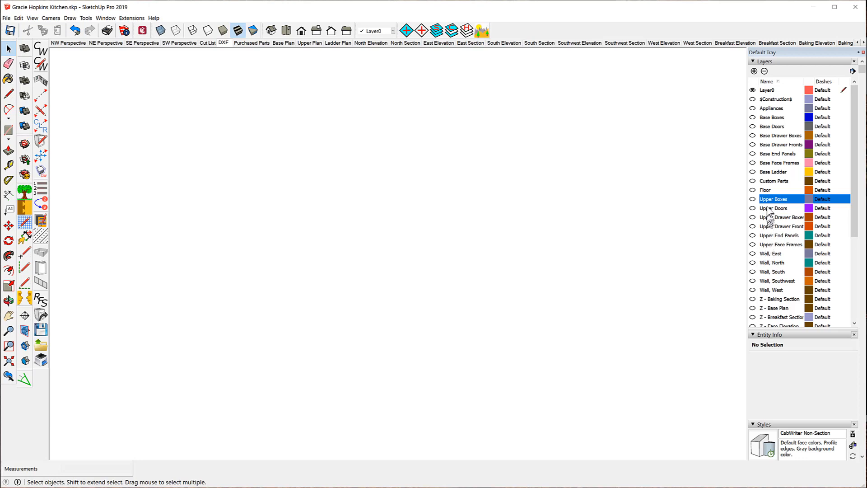
pyautogui.click(768, 173)
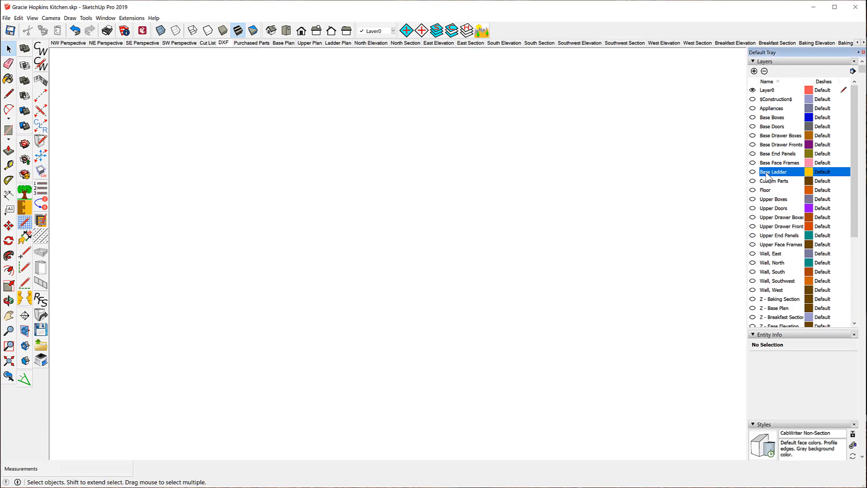
pyautogui.click(752, 173)
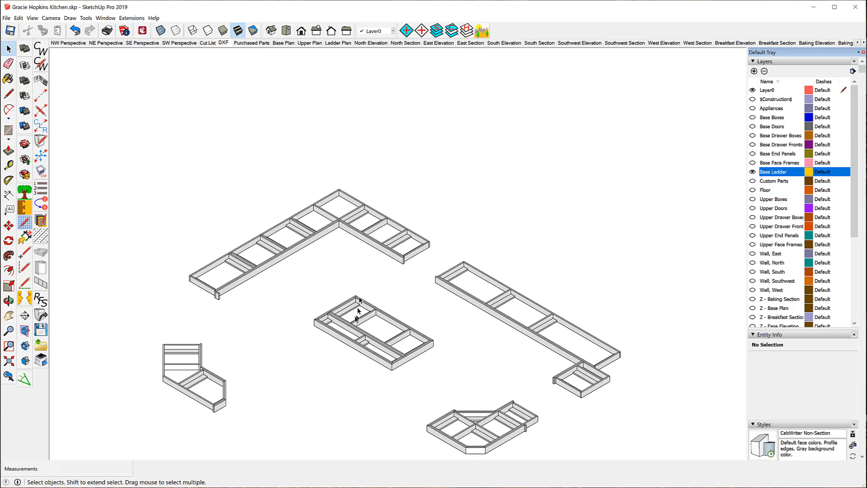
# - Zoom into the corner base ladder and pick one of its rail components
pyautogui.scroll(8, 228, 364)
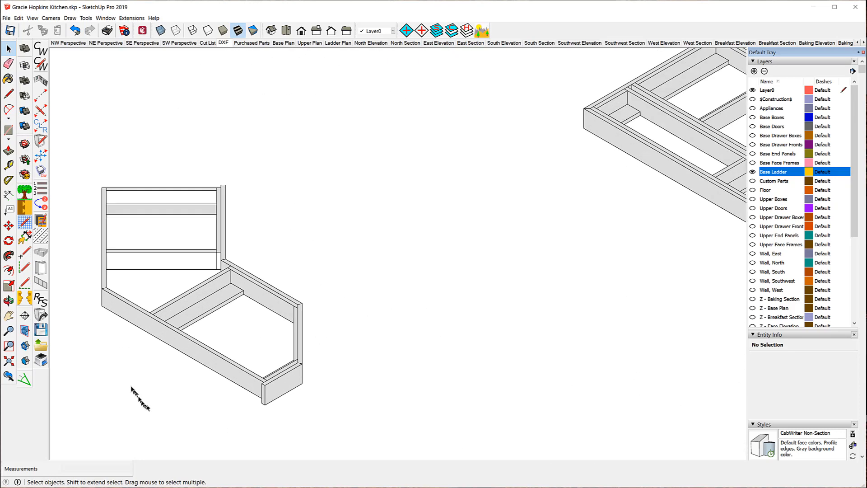
pyautogui.scroll(3, 113, 377)
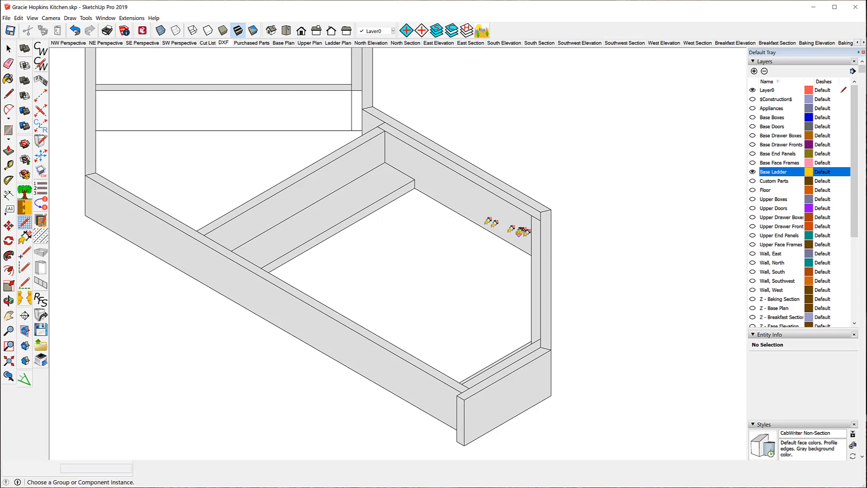
pyautogui.click(538, 235)
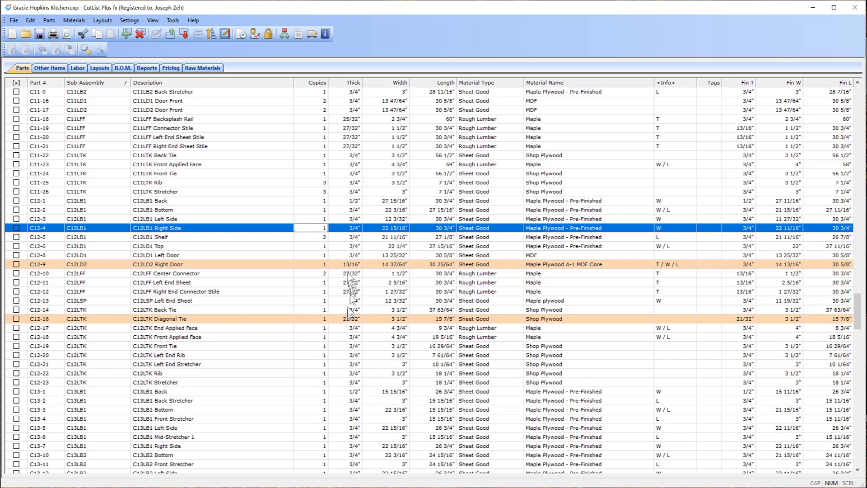
# - Inspect the C12-9 right door part and its Maple Plywood A-1 MDF Core material under Raw Materials sheet goods
pyautogui.click(303, 264)
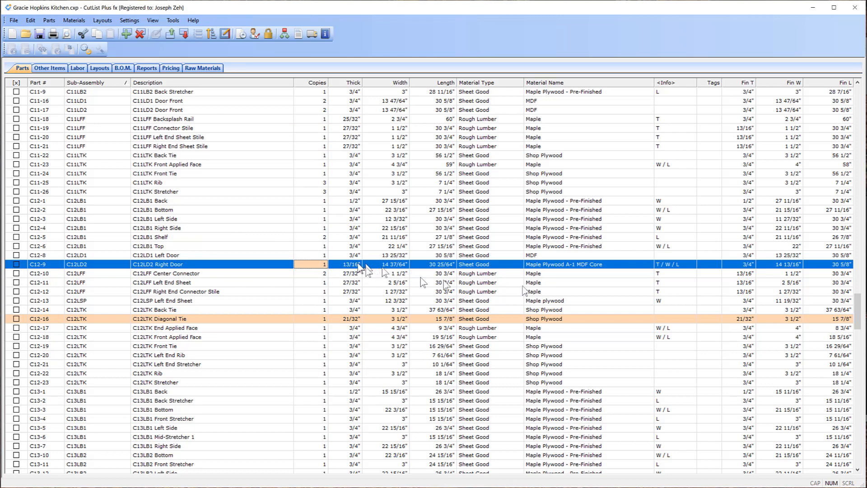
pyautogui.click(206, 67)
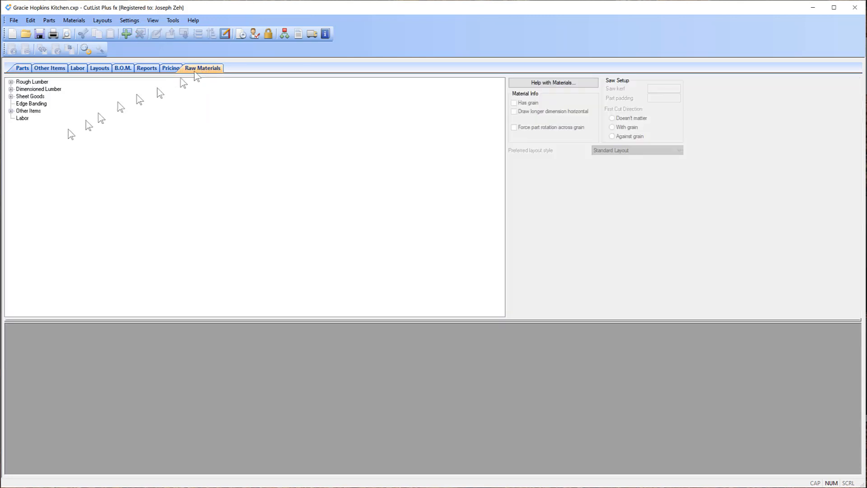
pyautogui.click(10, 97)
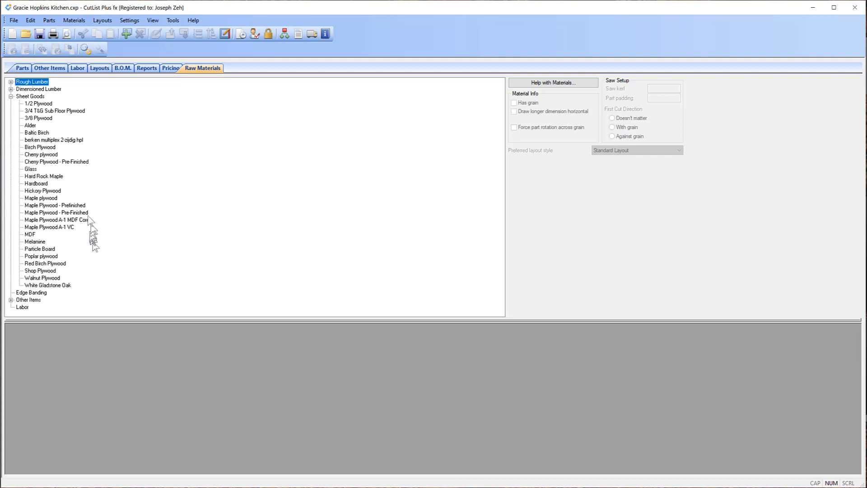
pyautogui.click(46, 220)
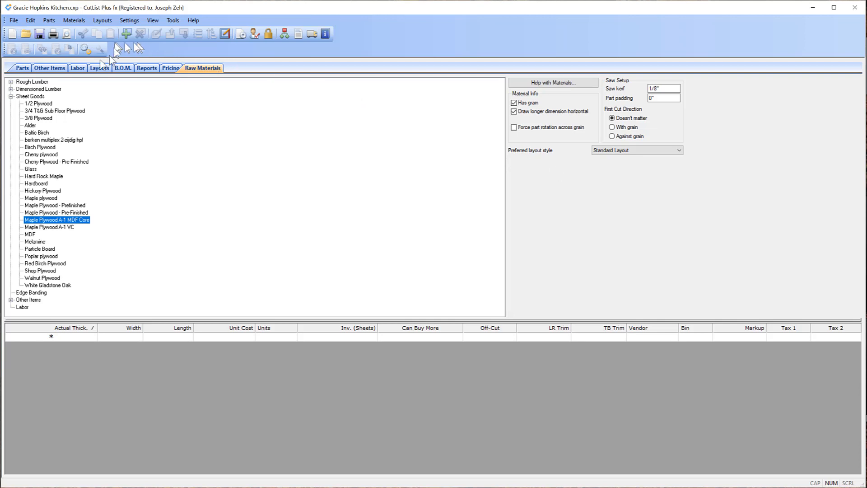
pyautogui.click(22, 68)
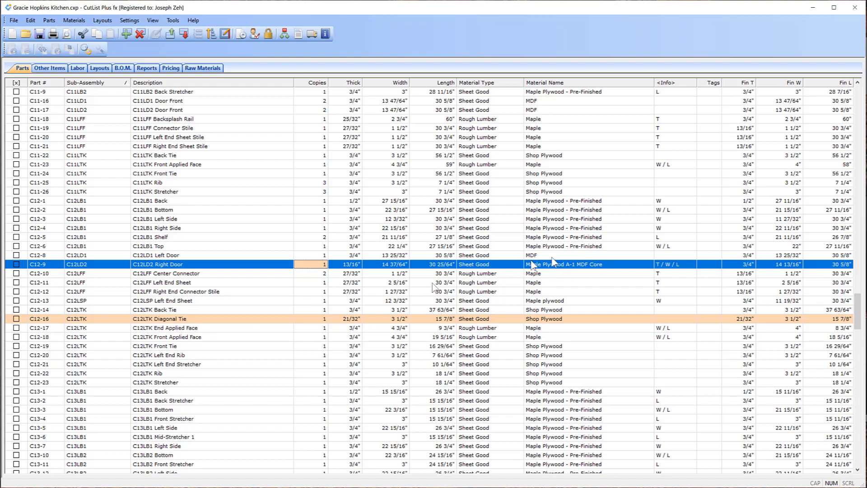
# - Zoom to the corner base cabinet in the model and select its doors to compare their component definitions
pyautogui.moveTo(474, 244); pyautogui.dragTo(368, 244, button='middle')
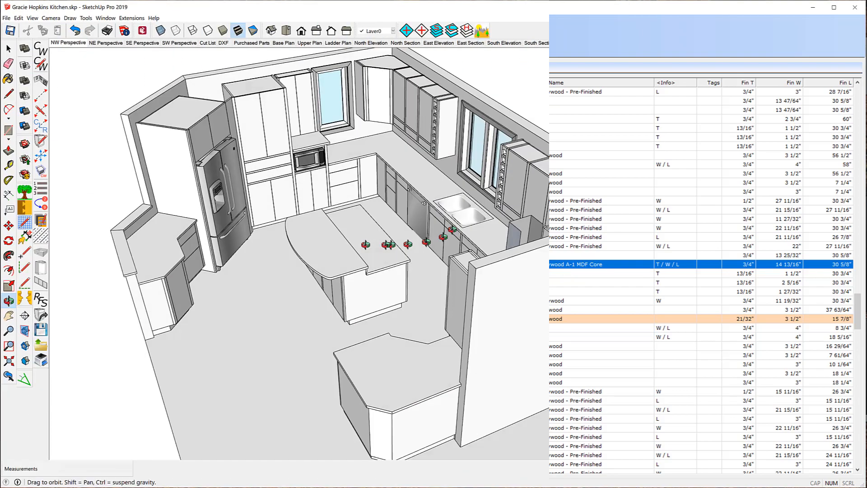
pyautogui.moveTo(368, 244); pyautogui.dragTo(144, 232, button='middle')
pyautogui.scroll(5, 279, 174)
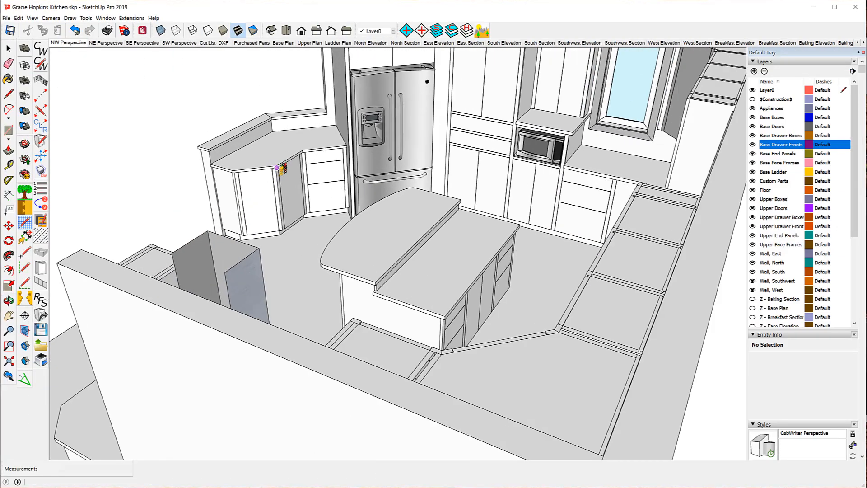
pyautogui.scroll(4, 277, 168)
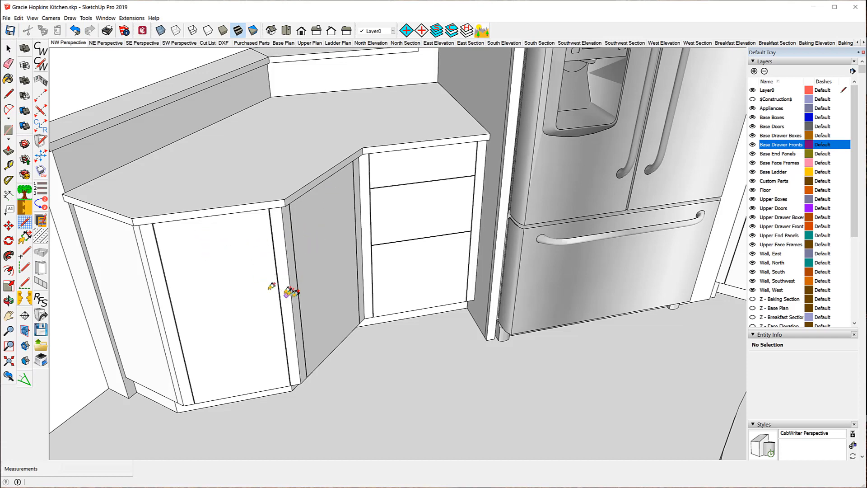
pyautogui.scroll(-5, 289, 293)
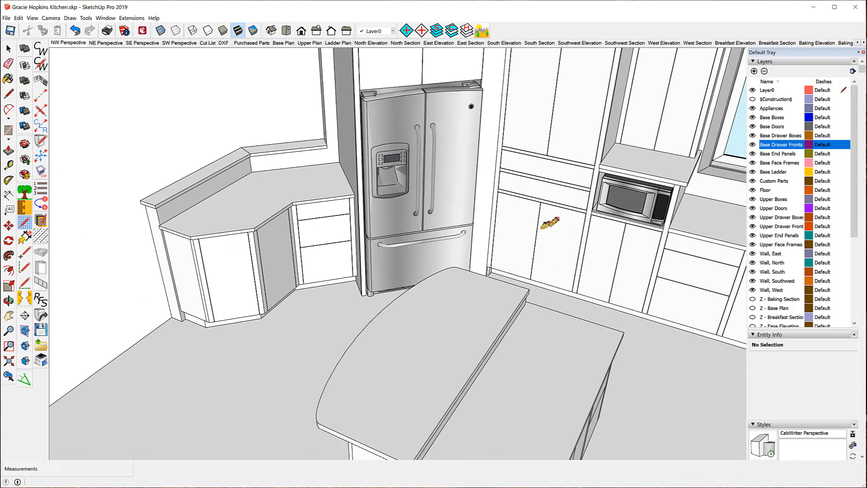
pyautogui.click(9, 49)
pyautogui.click(517, 238)
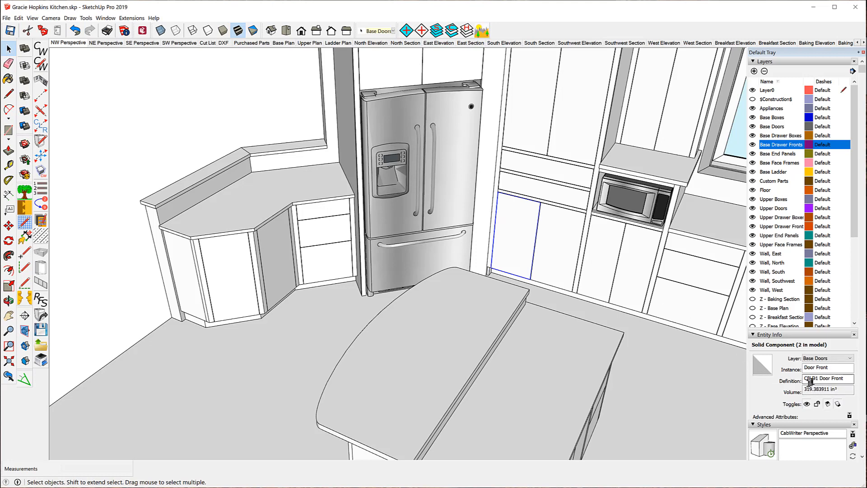
pyautogui.click(554, 248)
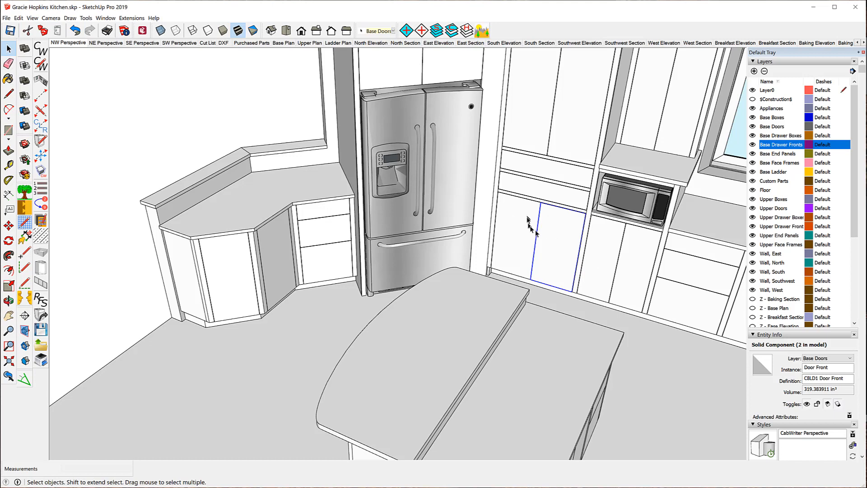
pyautogui.click(239, 275)
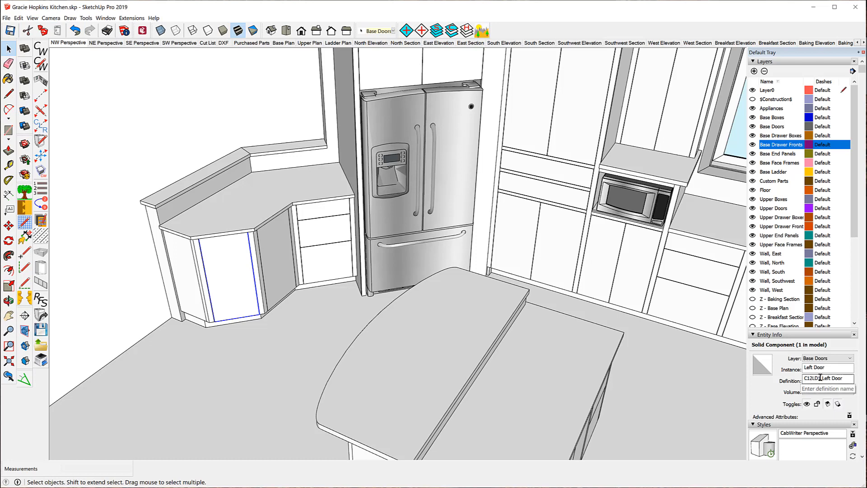
pyautogui.click(286, 268)
pyautogui.click(229, 275)
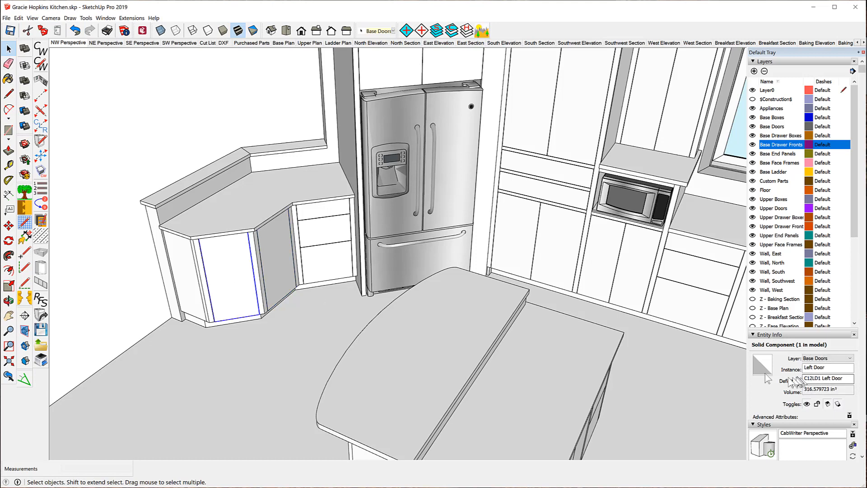
pyautogui.click(273, 252)
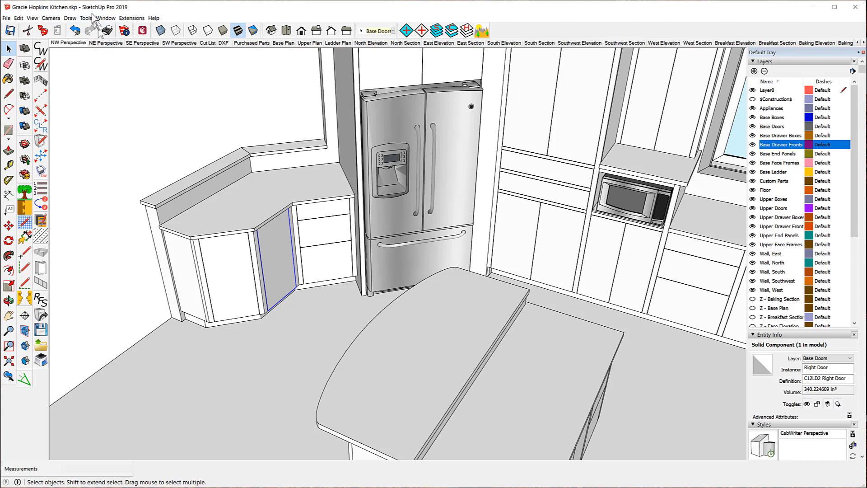
# - Open Extended Entity Info and set the corner cabinet's right door material name to MDF
pyautogui.click(105, 18)
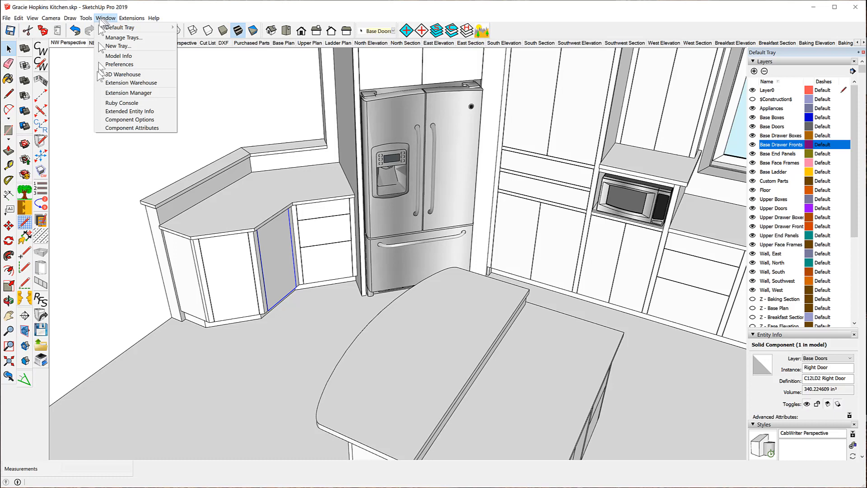
pyautogui.click(120, 112)
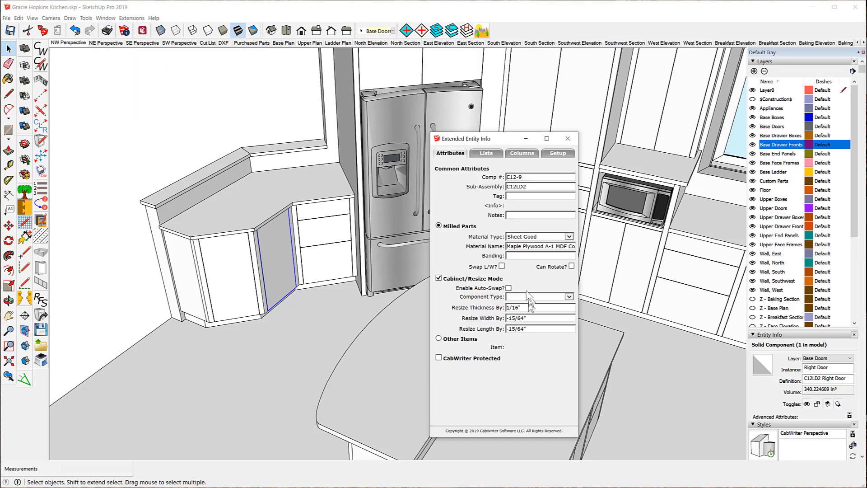
pyautogui.click(236, 278)
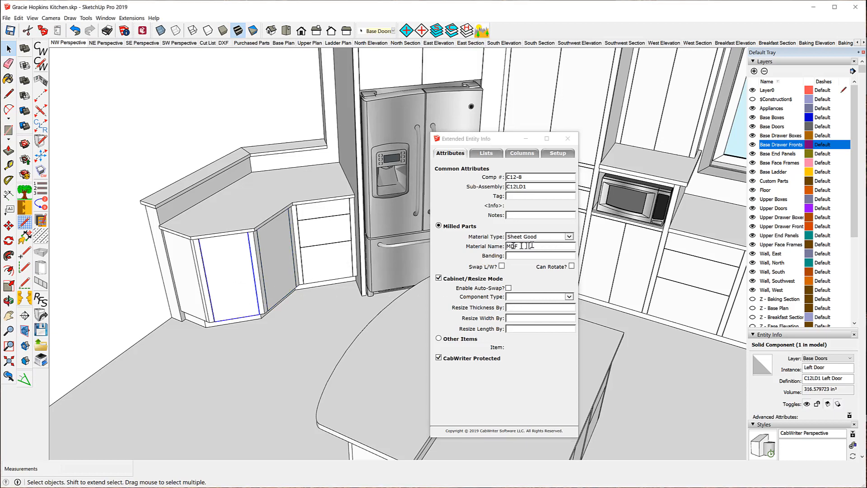
pyautogui.click(275, 256)
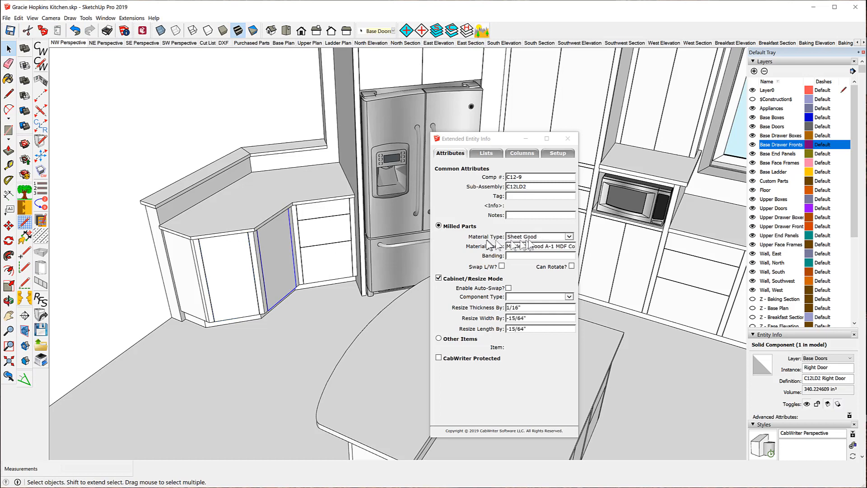
pyautogui.click(570, 237)
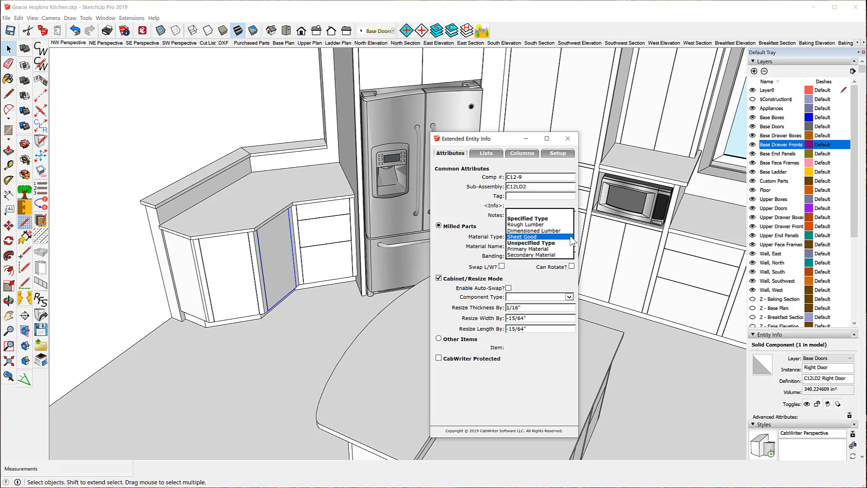
pyautogui.click(571, 238)
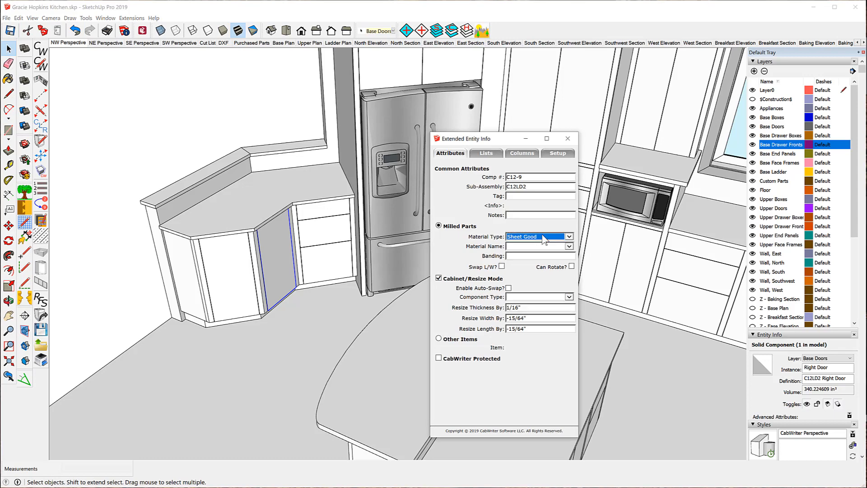
pyautogui.click(570, 246)
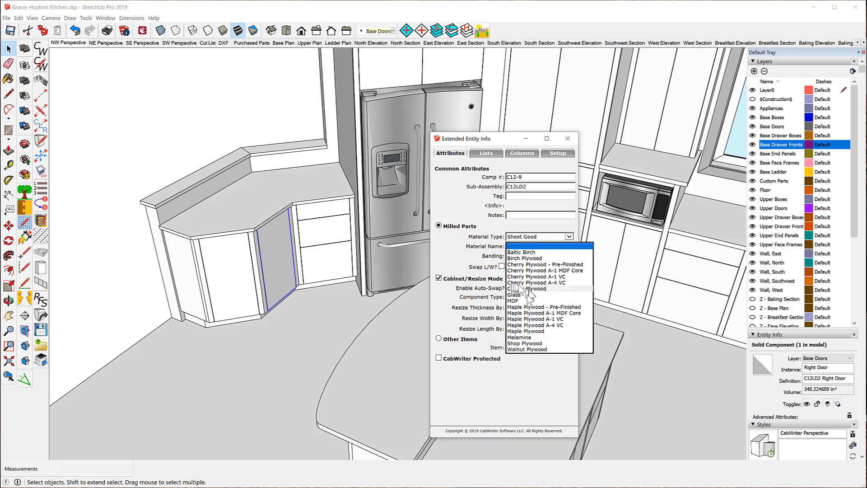
pyautogui.click(515, 301)
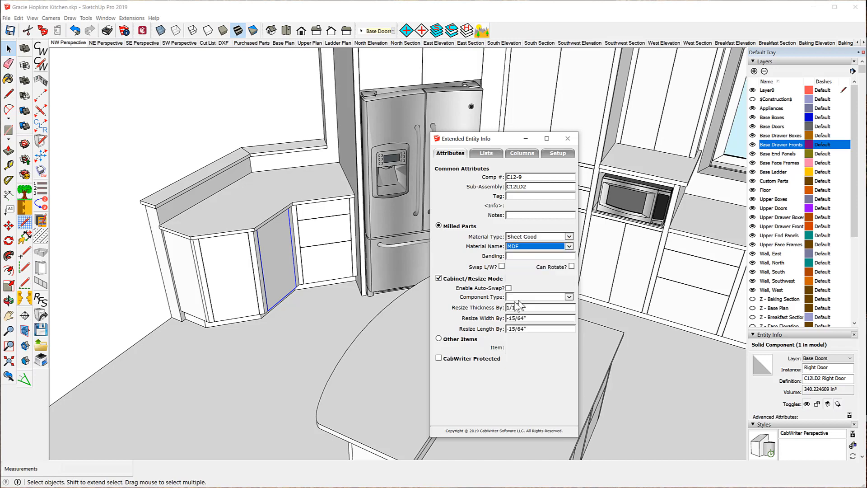
pyautogui.click(284, 346)
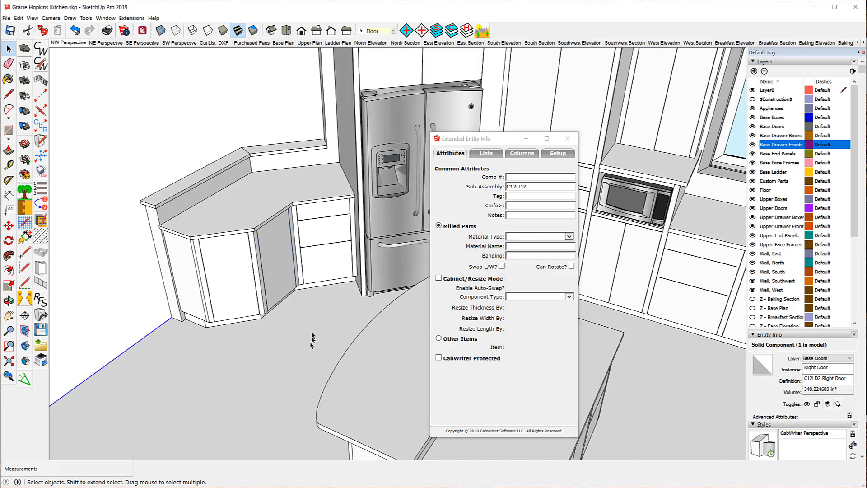
pyautogui.click(274, 260)
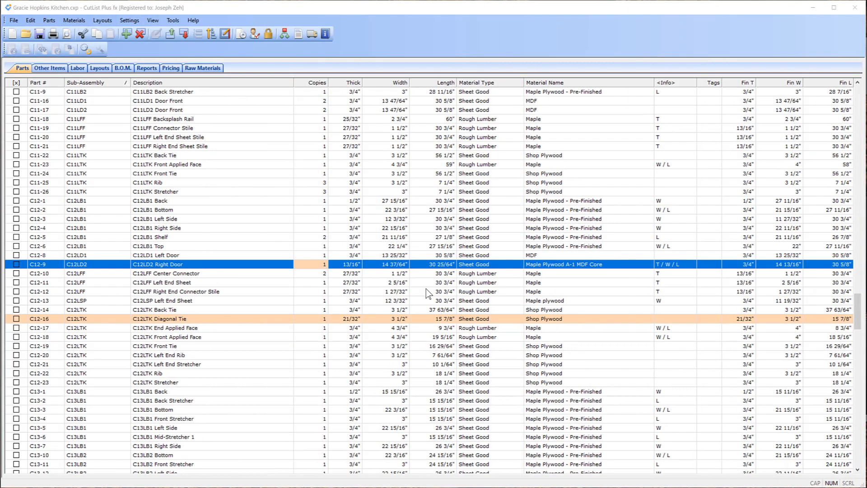
# - Check the base ladder's back and front tie dimensions and locate the C2LTK tie parts in the parts list
pyautogui.scroll(20, 429, 294)
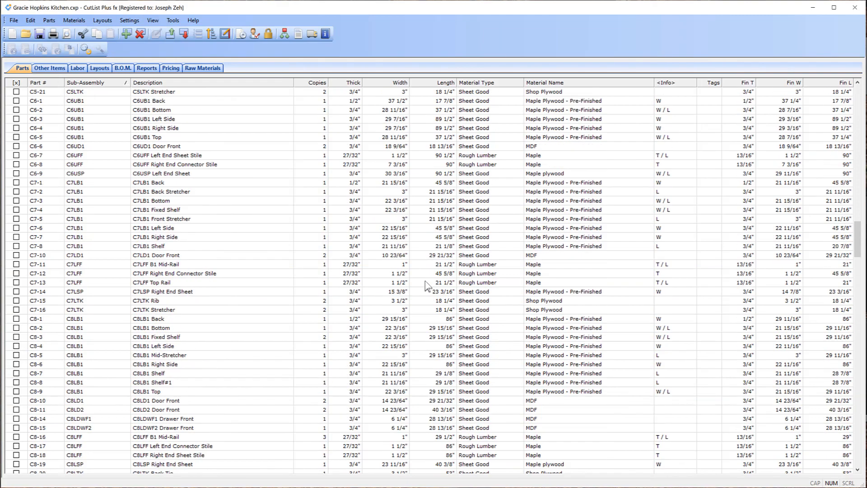
pyautogui.scroll(20, 424, 283)
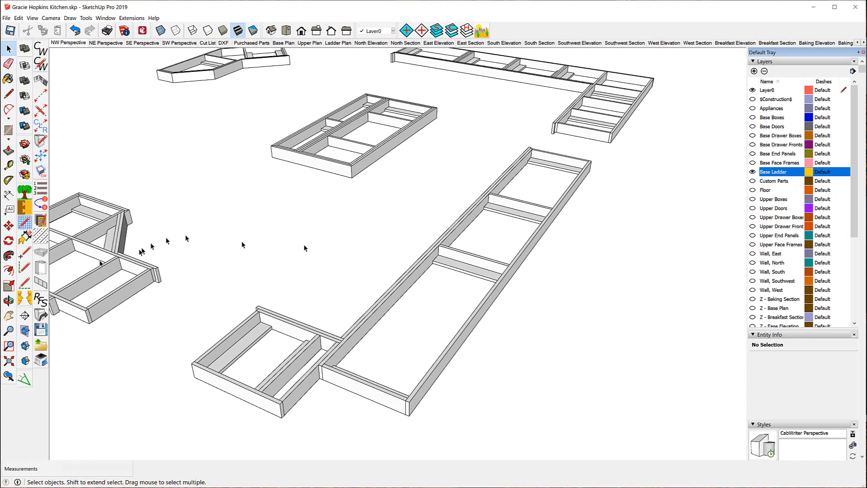
pyautogui.click(24, 239)
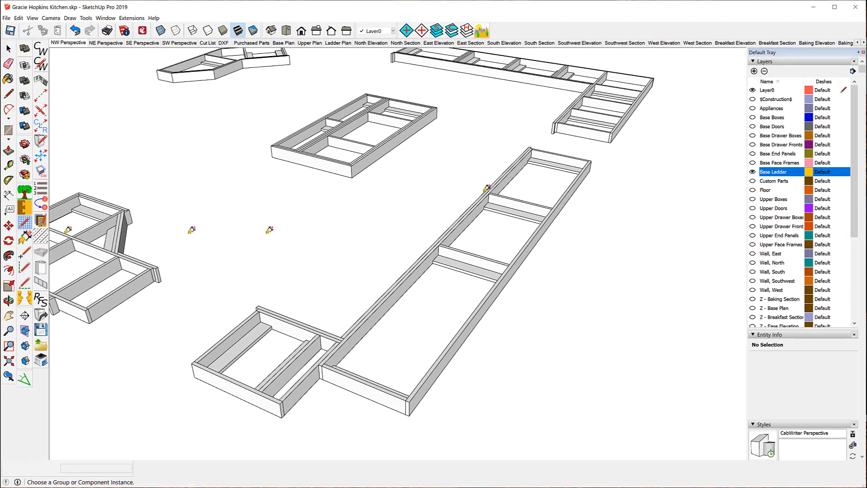
pyautogui.click(533, 237)
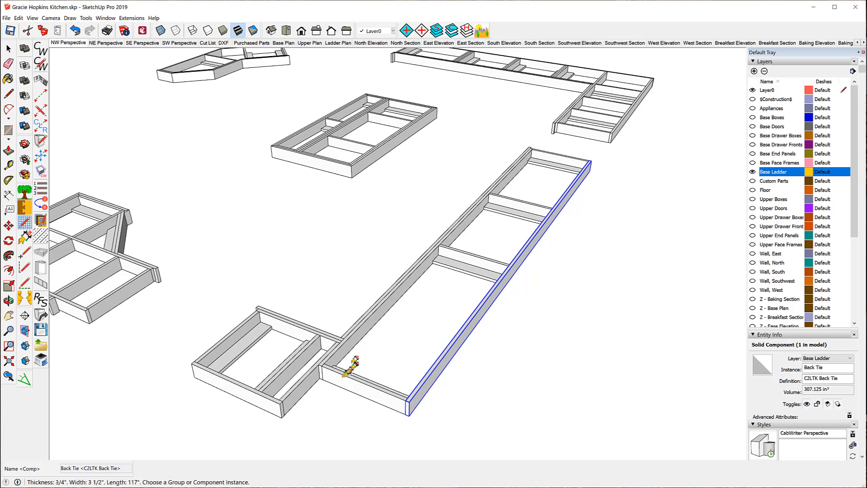
pyautogui.click(401, 284)
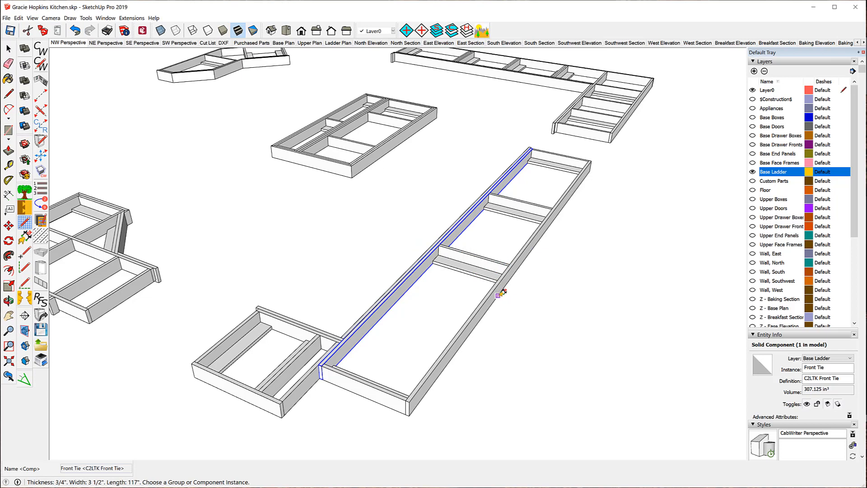
pyautogui.click(41, 171)
pyautogui.click(333, 44)
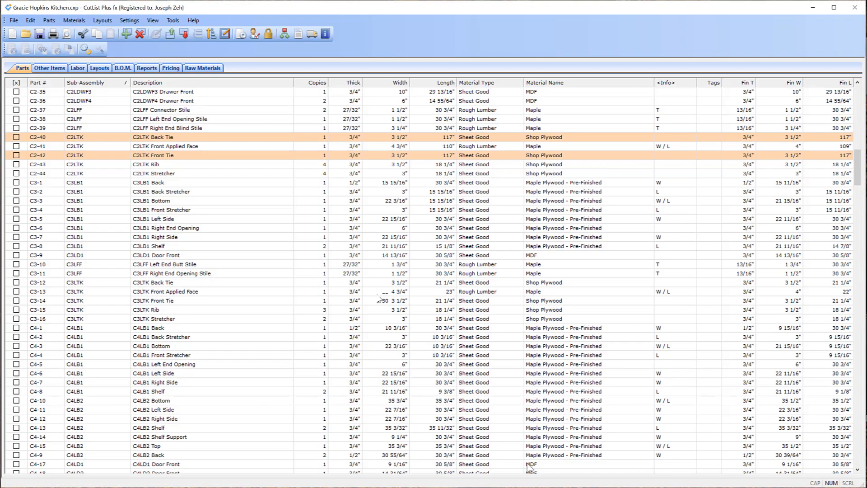
pyautogui.scroll(1, 340, 246)
pyautogui.scroll(11, 340, 245)
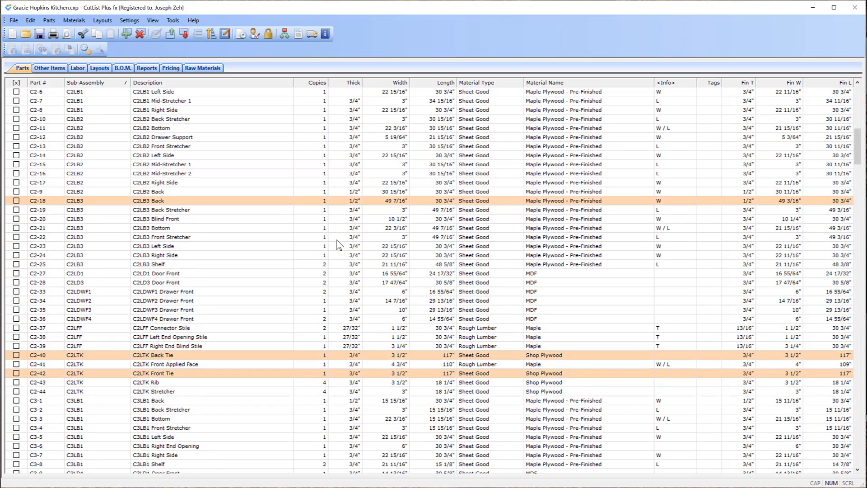
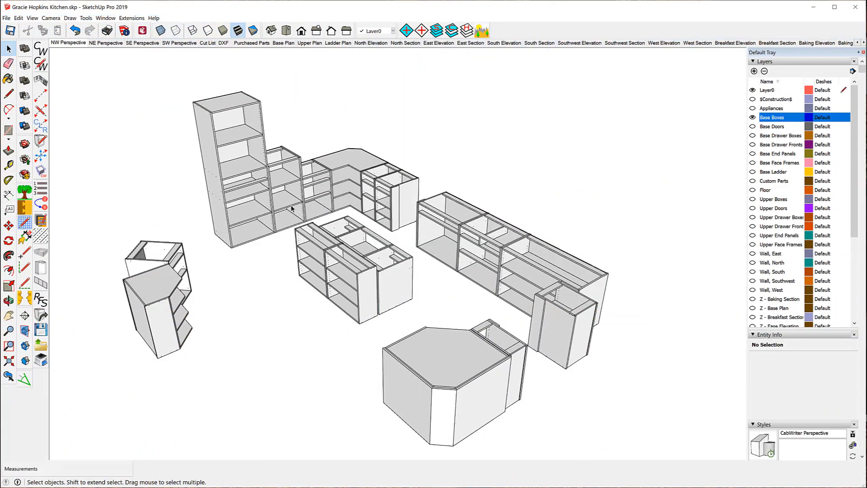
# - Select the back panel of the long base cabinet and check its part dimensions with the CabWriter part info tool
pyautogui.press('o')
pyautogui.moveTo(590, 171); pyautogui.dragTo(233, 110)
pyautogui.press('space')
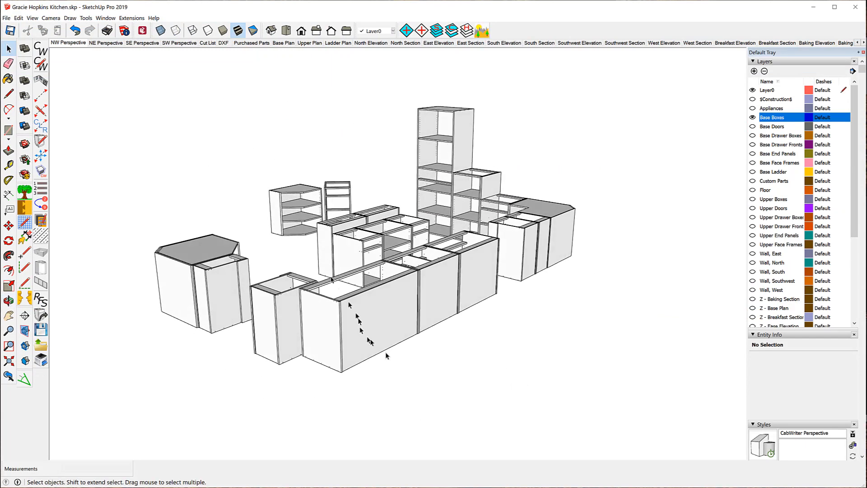
pyautogui.click(382, 319)
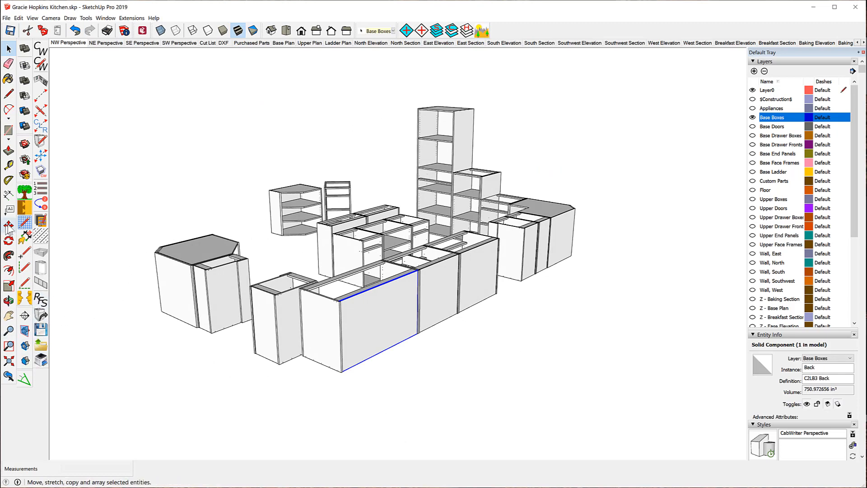
pyautogui.click(25, 237)
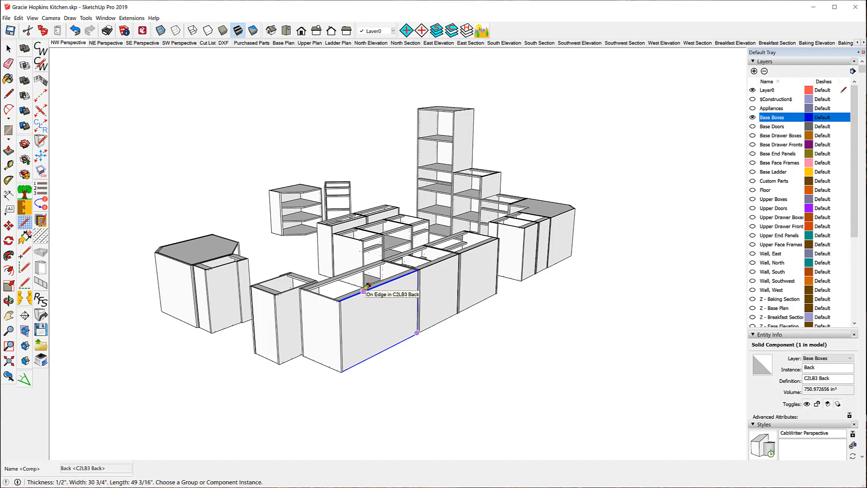
pyautogui.moveTo(251, 290); pyautogui.dragTo(740, 348, button='middle')
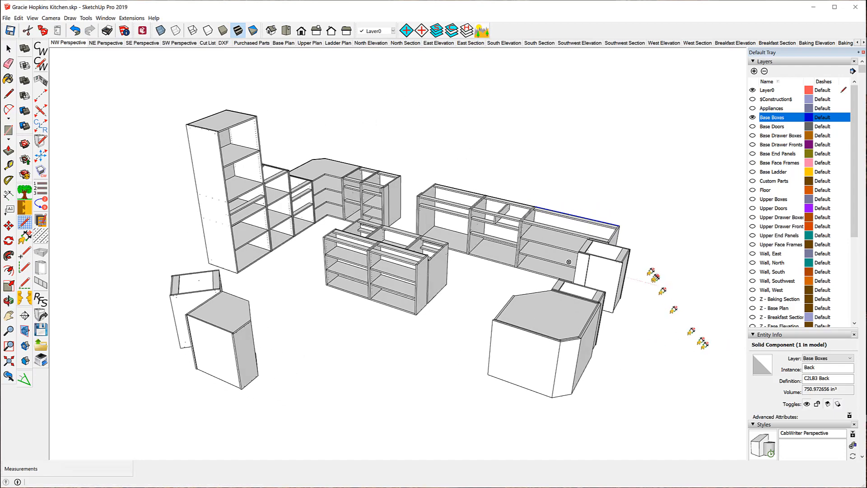
pyautogui.scroll(6, 651, 213)
pyautogui.scroll(1, 629, 231)
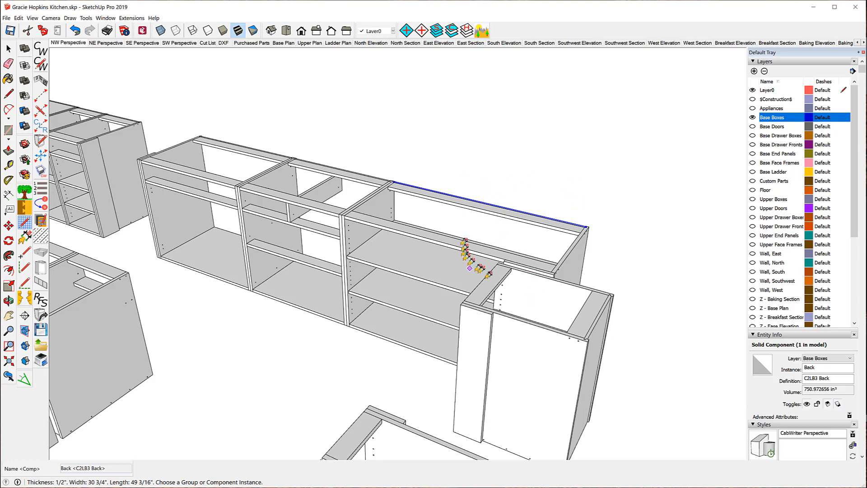
# - Switch to CutList Plus fx and scan the parts list for the C2LB3 back and C2LTK tie parts
pyautogui.hotkey('alt', 'Tab')
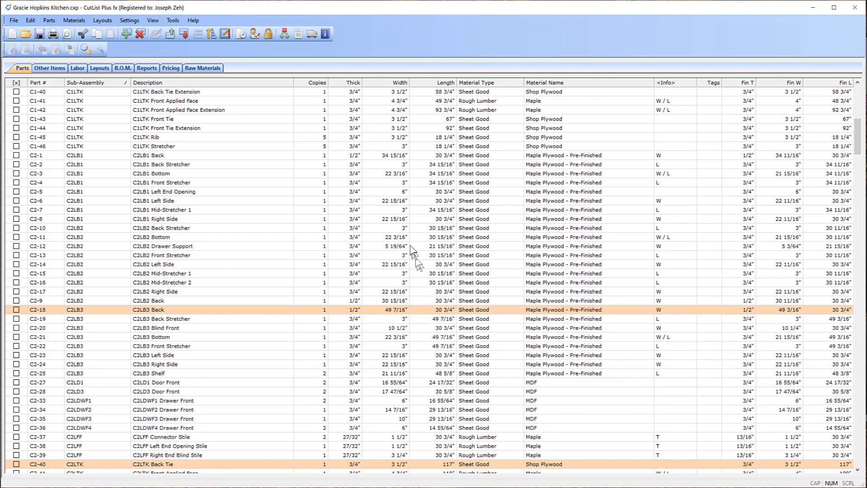
pyautogui.scroll(-9, 415, 254)
pyautogui.scroll(-20, 416, 254)
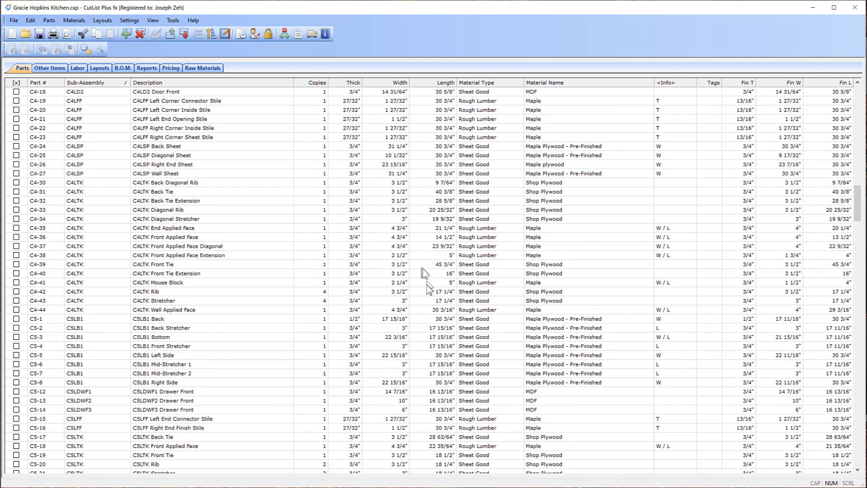
pyautogui.scroll(-20, 435, 295)
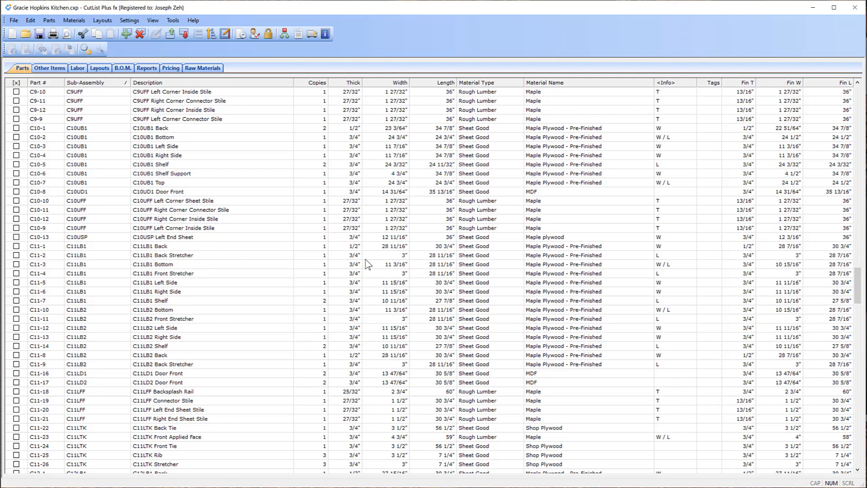
pyautogui.scroll(6, 429, 256)
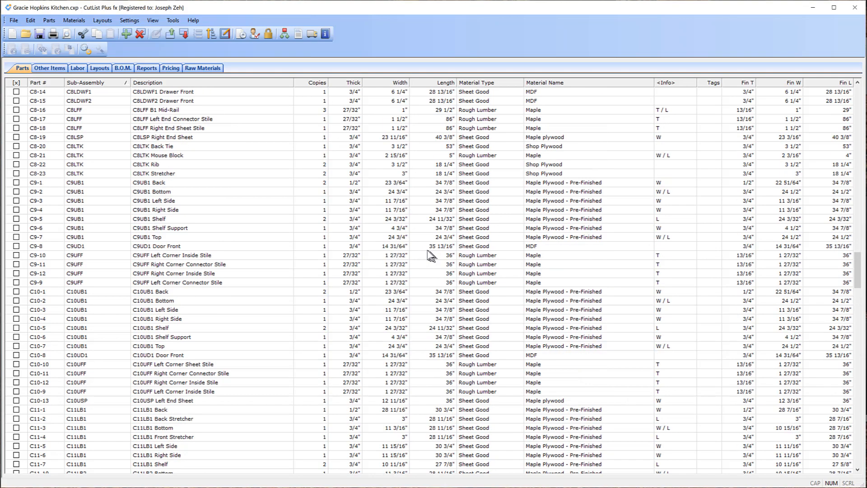
pyautogui.scroll(20, 429, 256)
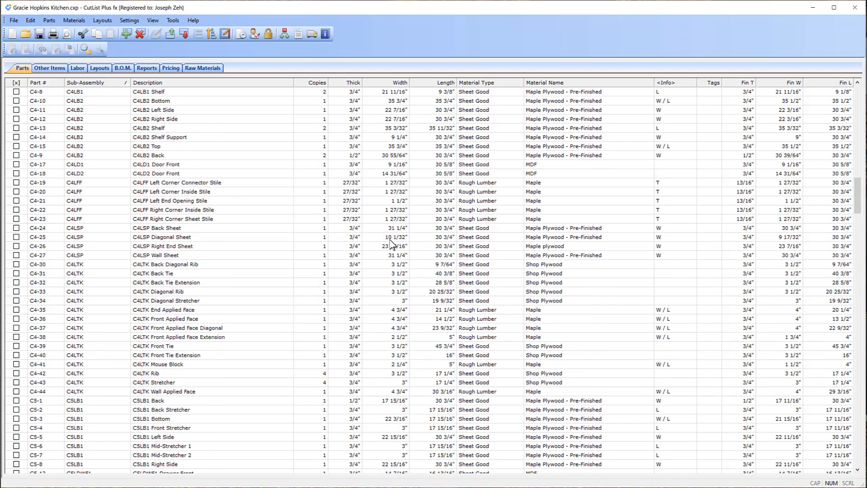
pyautogui.scroll(20, 391, 244)
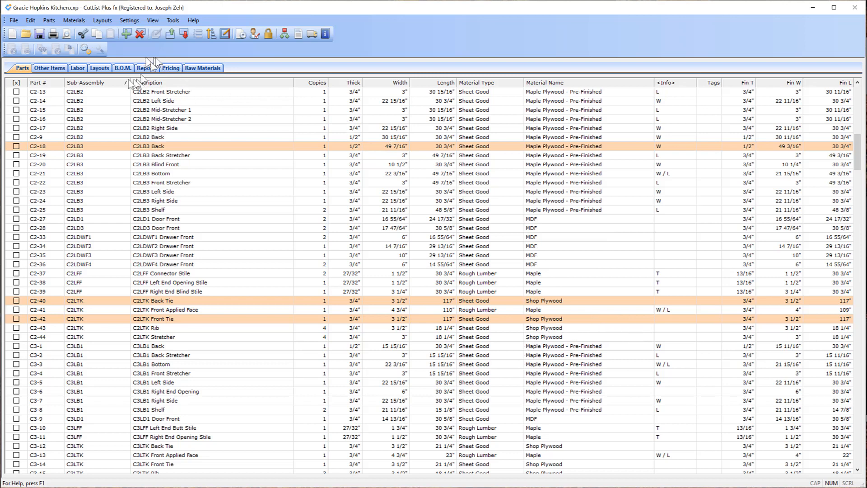
# - Review the cutting layout diagrams for the 3/4" Maple Plywood - Pre-Finished sheet goods
pyautogui.click(100, 68)
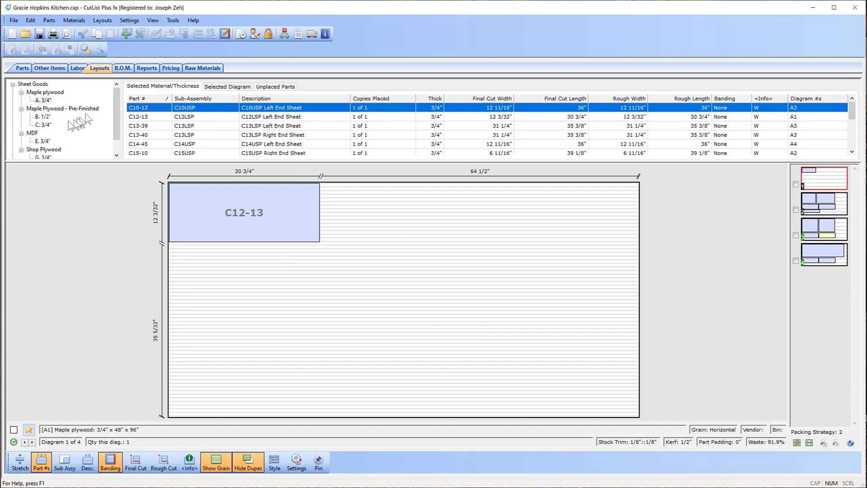
pyautogui.click(43, 125)
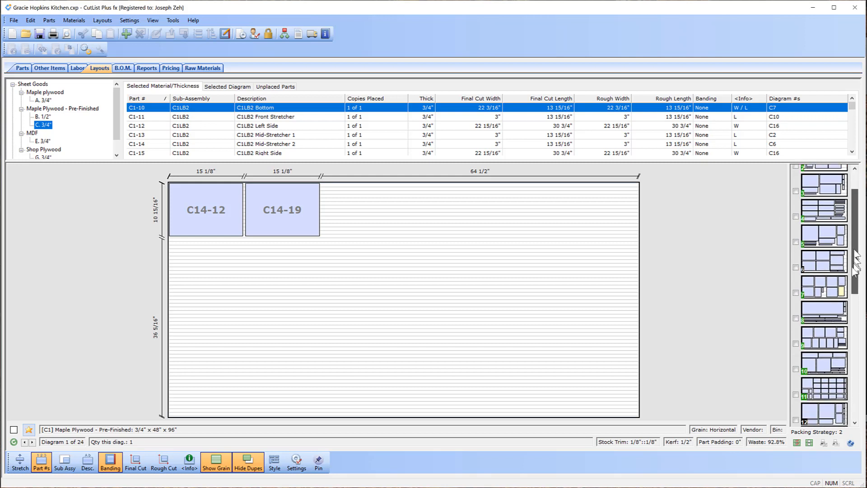
pyautogui.moveTo(856, 251); pyautogui.dragTo(856, 407)
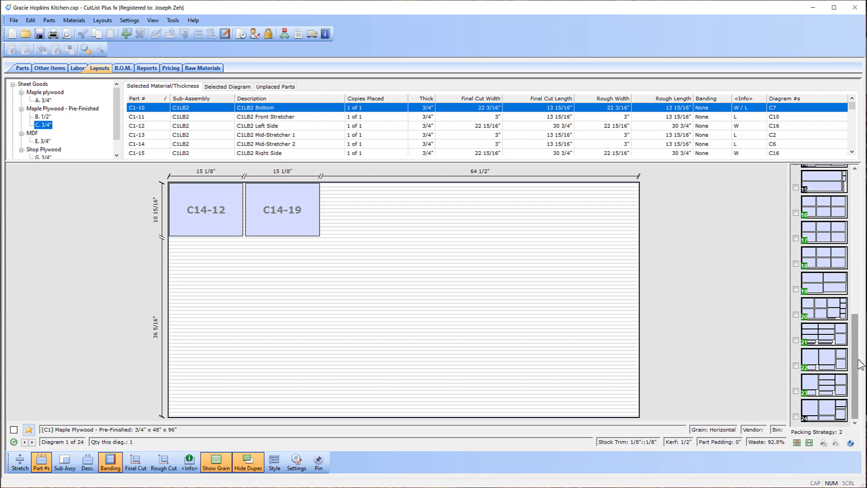
pyautogui.moveTo(860, 365); pyautogui.dragTo(860, 221)
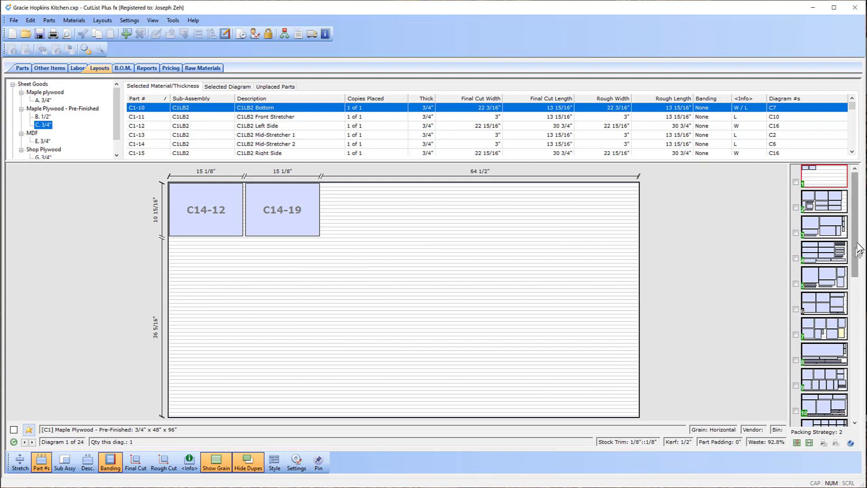
pyautogui.moveTo(859, 249); pyautogui.dragTo(857, 391)
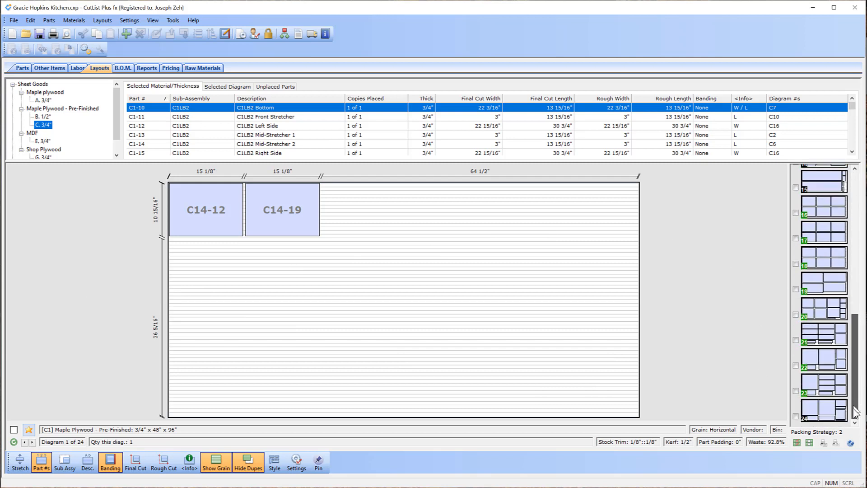
pyautogui.click(825, 412)
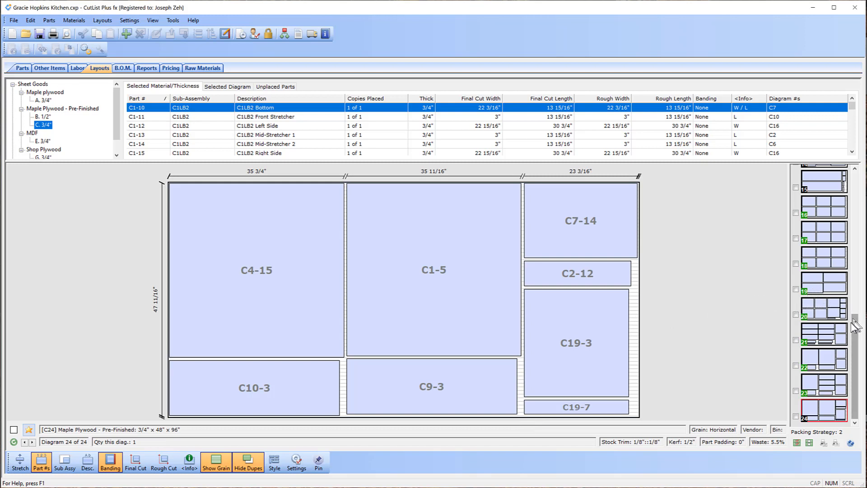
pyautogui.moveTo(855, 324); pyautogui.dragTo(856, 252)
pyautogui.click(831, 249)
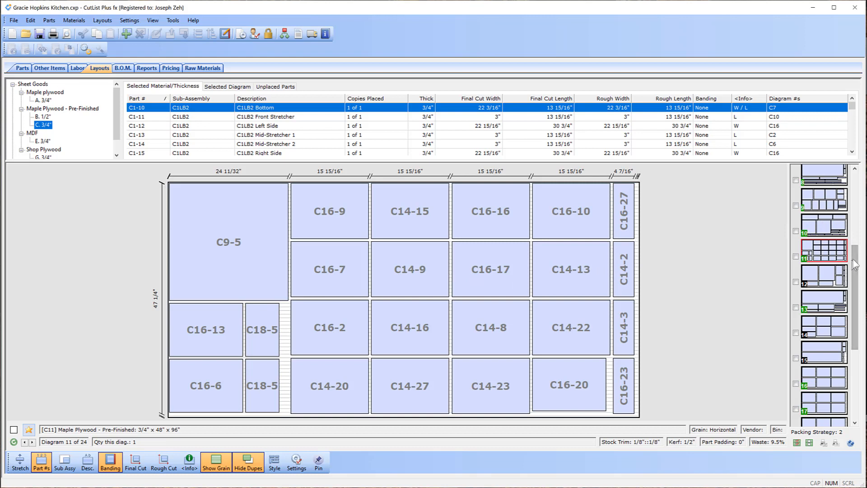
pyautogui.moveTo(856, 264); pyautogui.dragTo(855, 192)
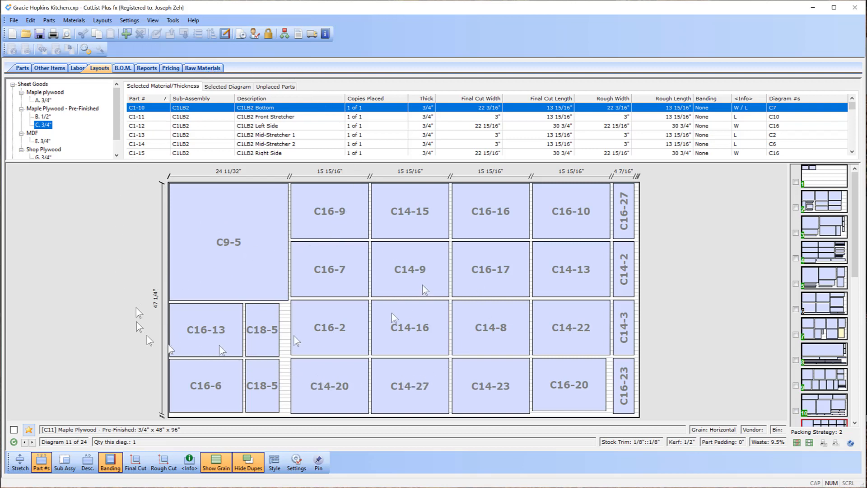
pyautogui.click(857, 8)
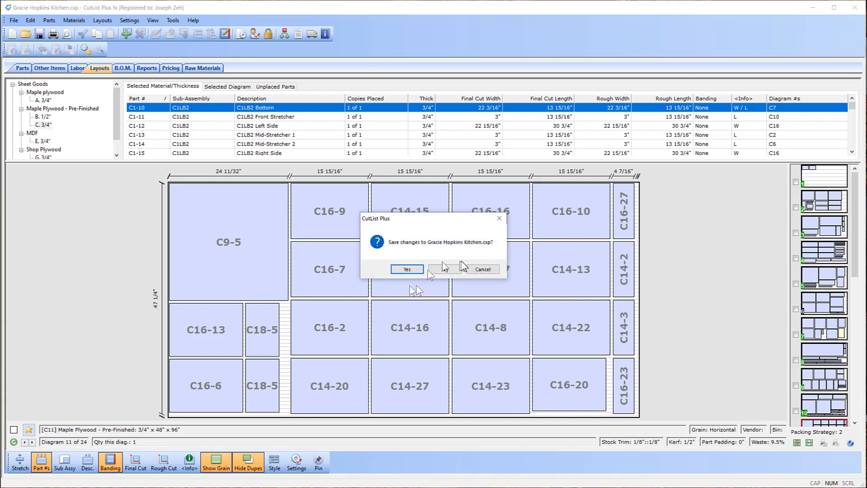
pyautogui.click(444, 270)
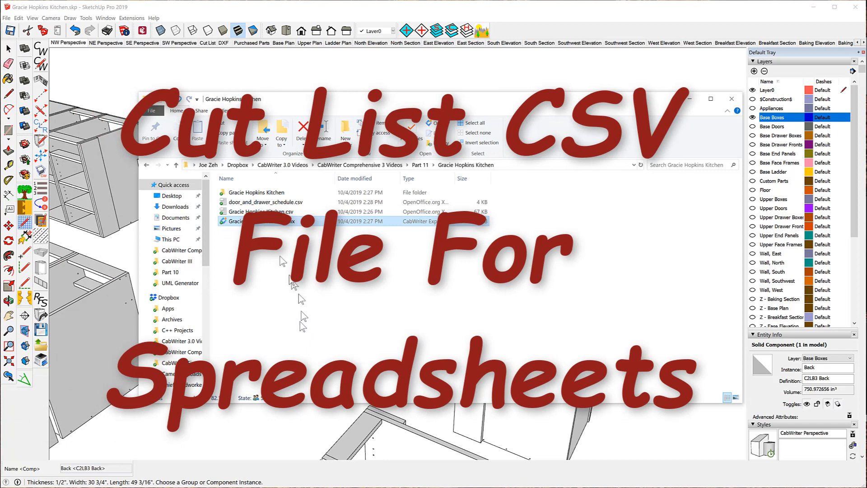
pyautogui.click(246, 214)
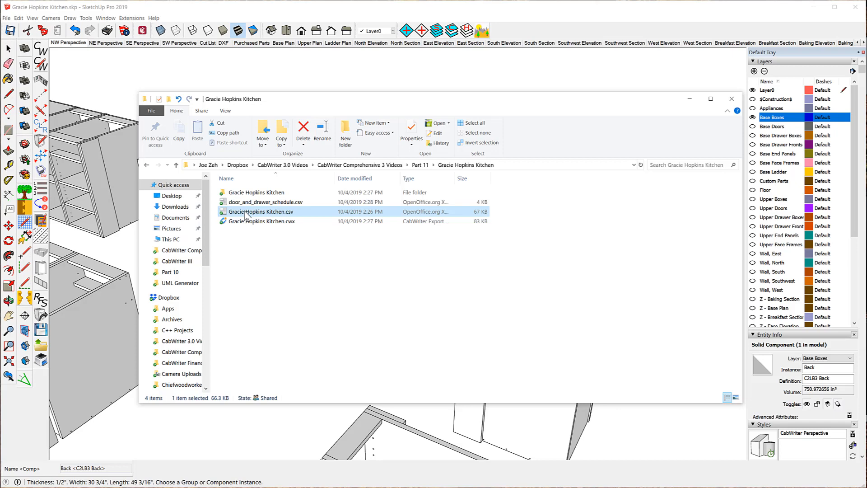
pyautogui.doubleClick(246, 215)
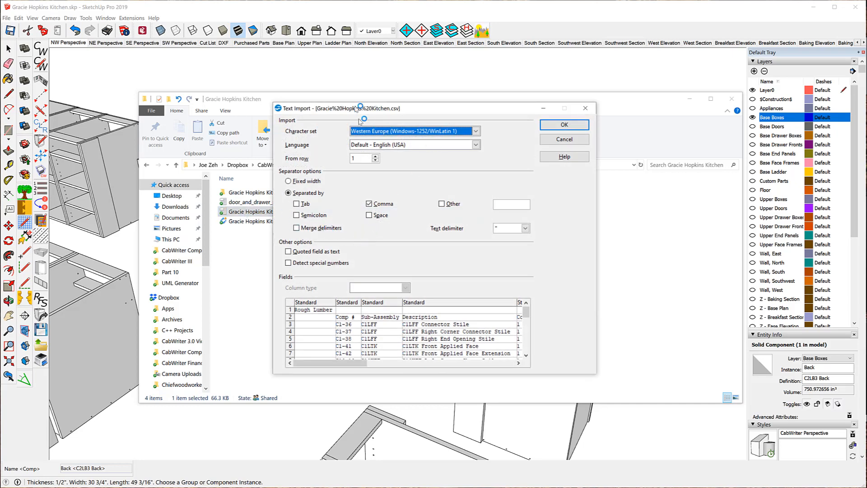
pyautogui.click(550, 126)
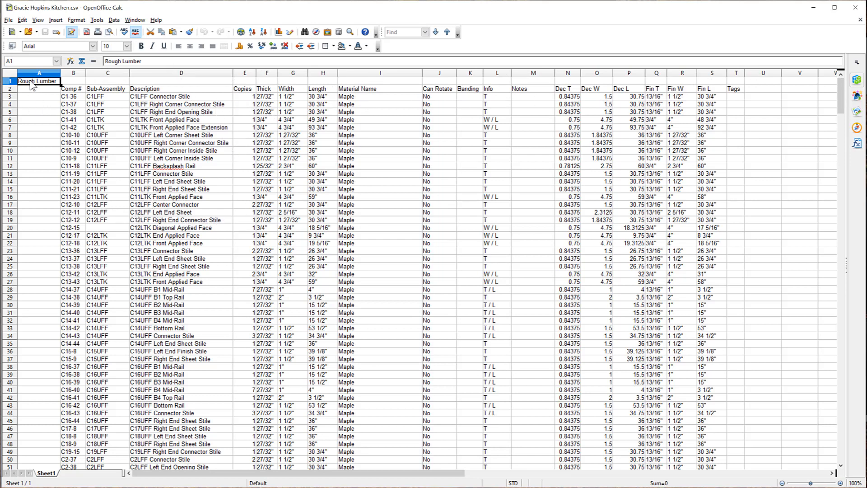
# - Examine the exported cut list spreadsheet's Rough Lumber, Sheet Good and Other sections
pyautogui.scroll(-14, 253, 212)
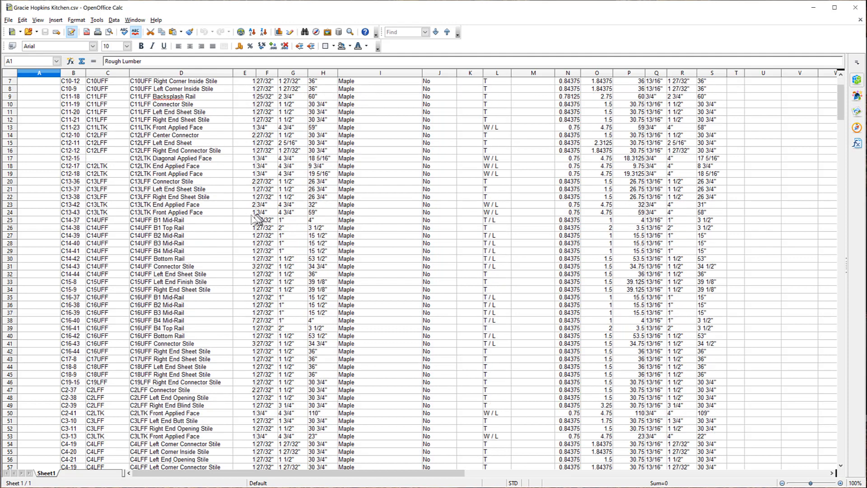
pyautogui.scroll(-6, 215, 213)
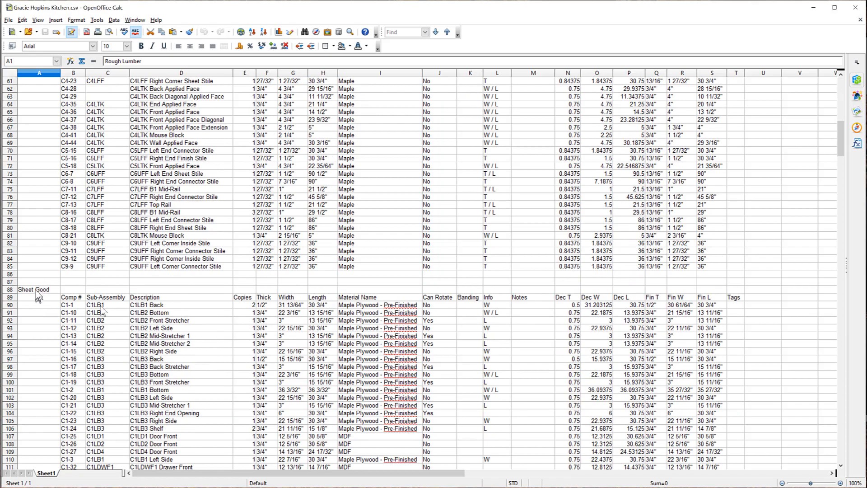
pyautogui.scroll(-20, 281, 271)
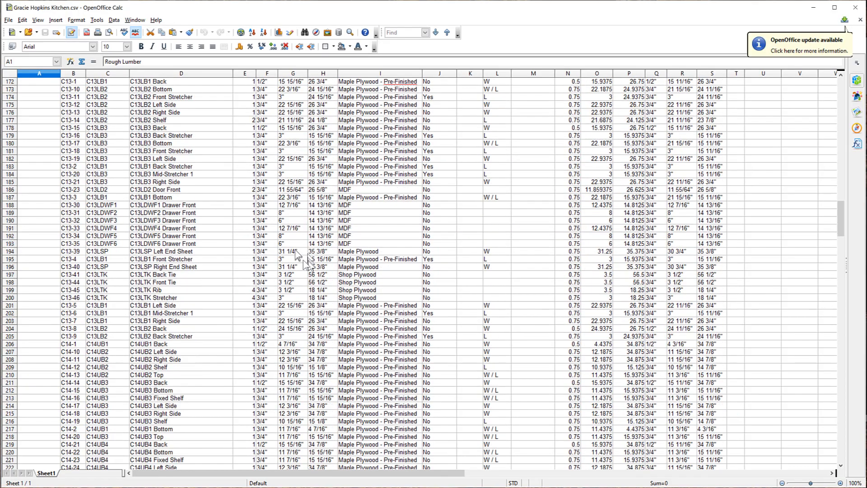
pyautogui.scroll(-20, 299, 258)
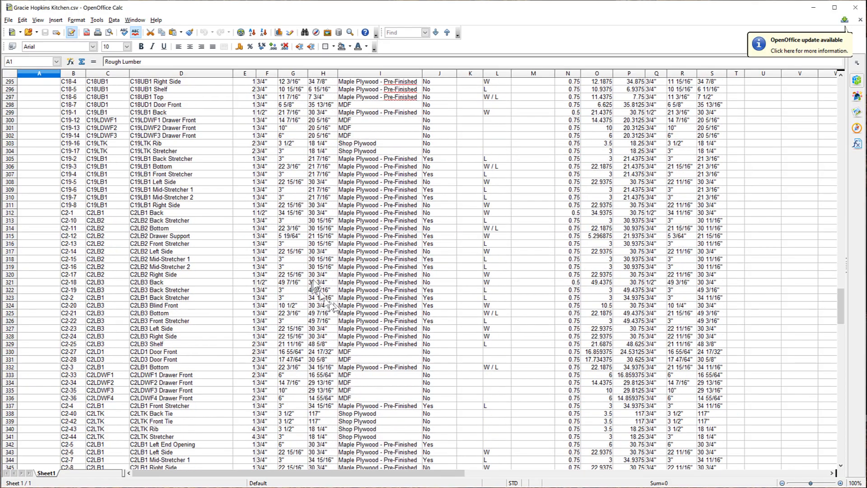
pyautogui.scroll(-20, 316, 289)
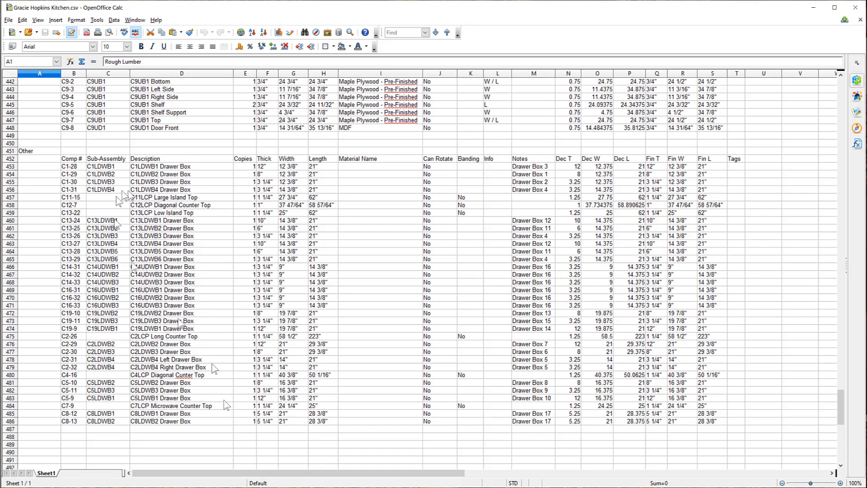
pyautogui.scroll(7, 357, 300)
pyautogui.scroll(20, 351, 294)
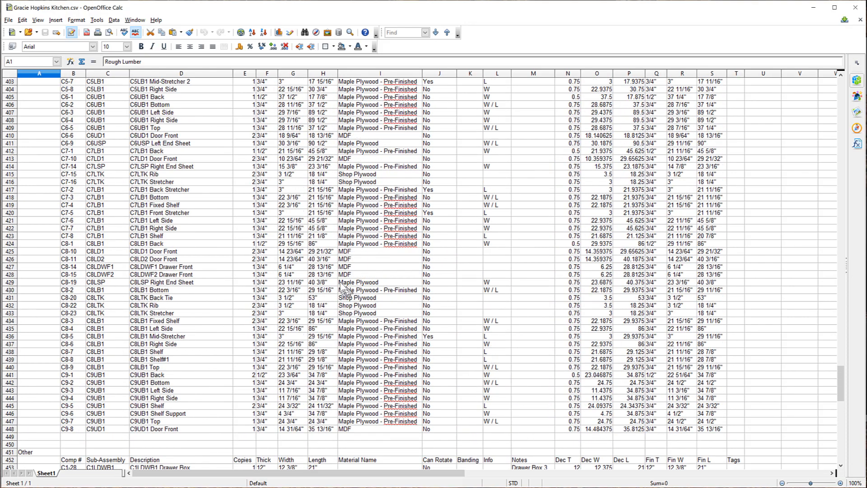
pyautogui.scroll(20, 296, 253)
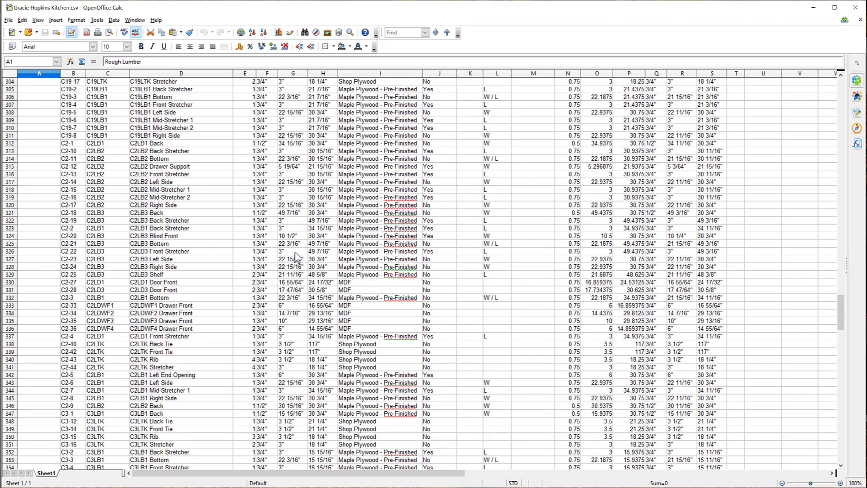
pyautogui.scroll(20, 302, 255)
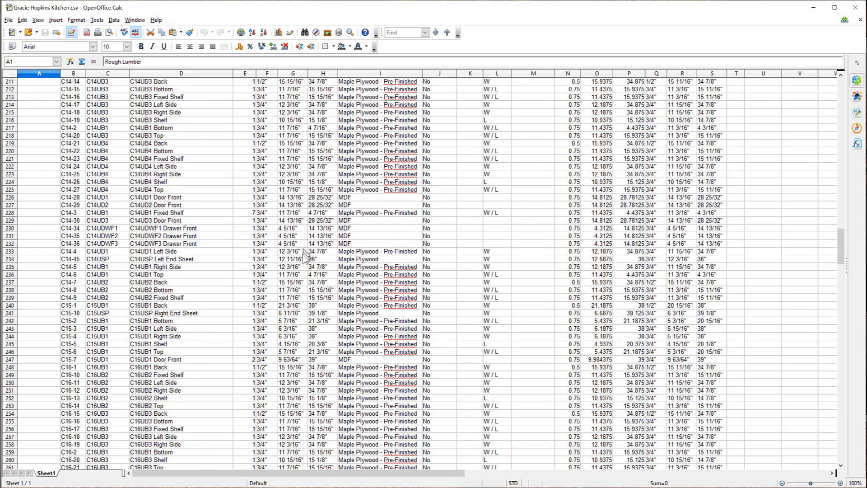
pyautogui.scroll(17, 299, 250)
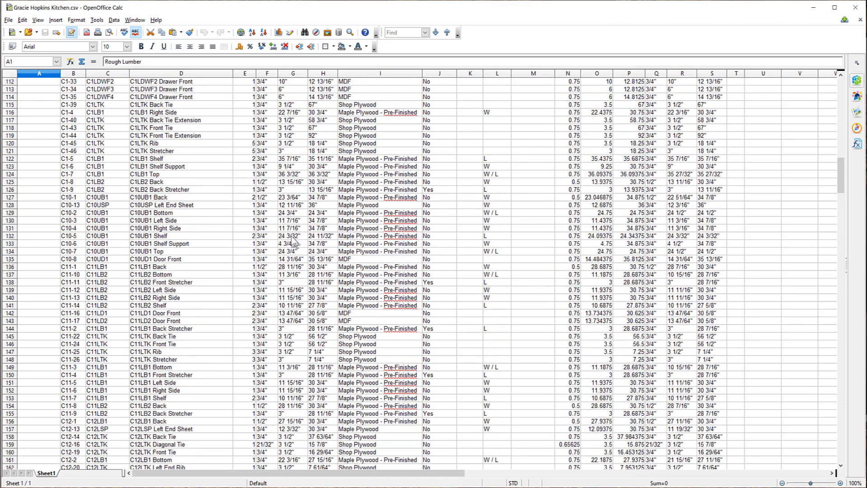
pyautogui.scroll(7, 291, 239)
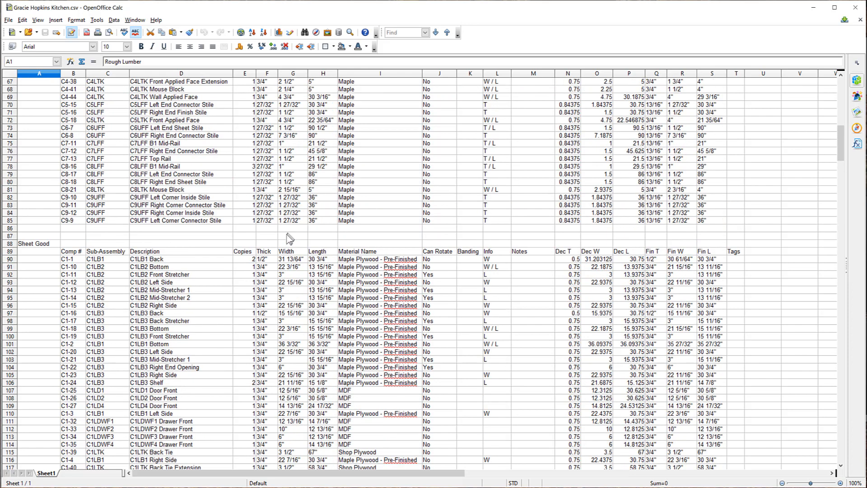
pyautogui.scroll(-5, 289, 239)
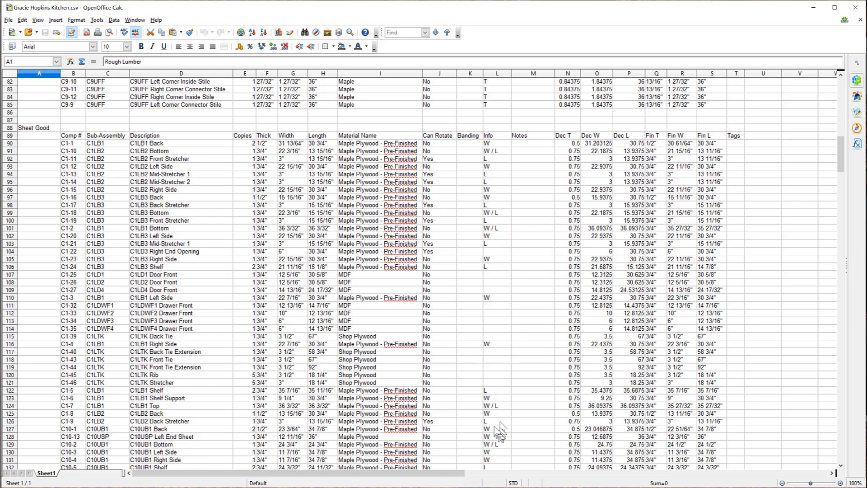
# - Examine the exported cut list's Sheet Good rows, selecting the C1LD1 Door Front and C1LB3 Bottom rows
pyautogui.scroll(-5, 497, 429)
pyautogui.scroll(-15, 494, 391)
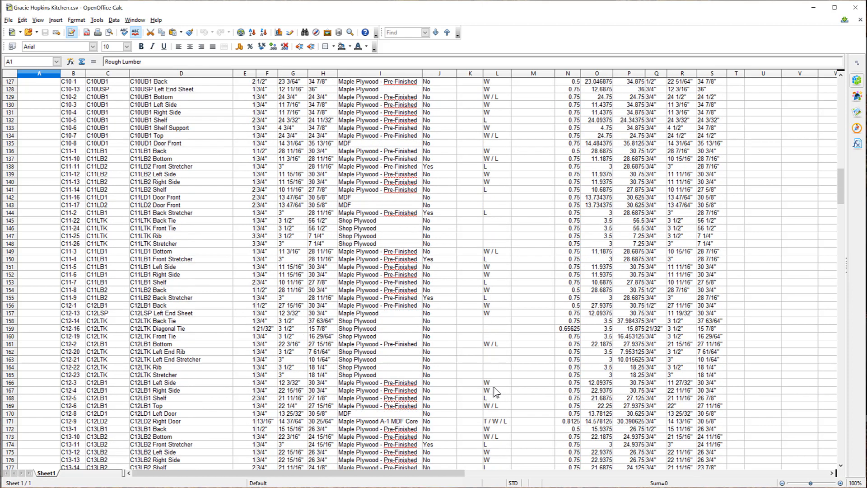
pyautogui.scroll(19, 515, 257)
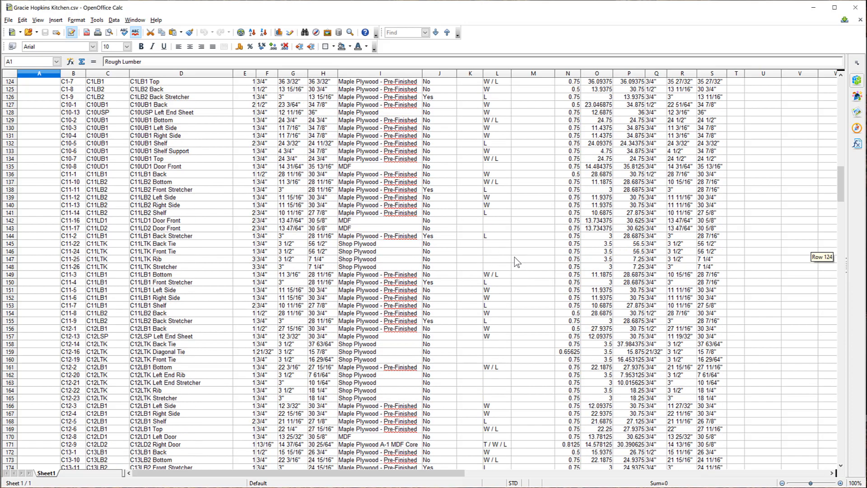
pyautogui.scroll(10, 515, 258)
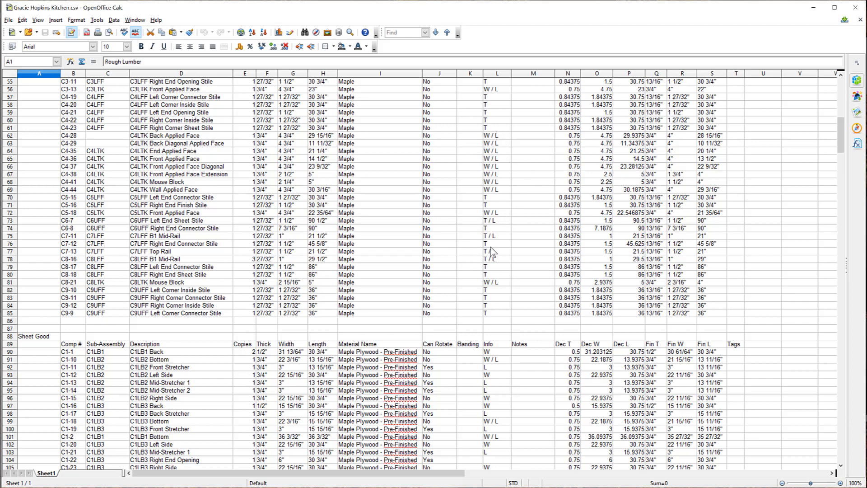
pyautogui.scroll(-5, 479, 361)
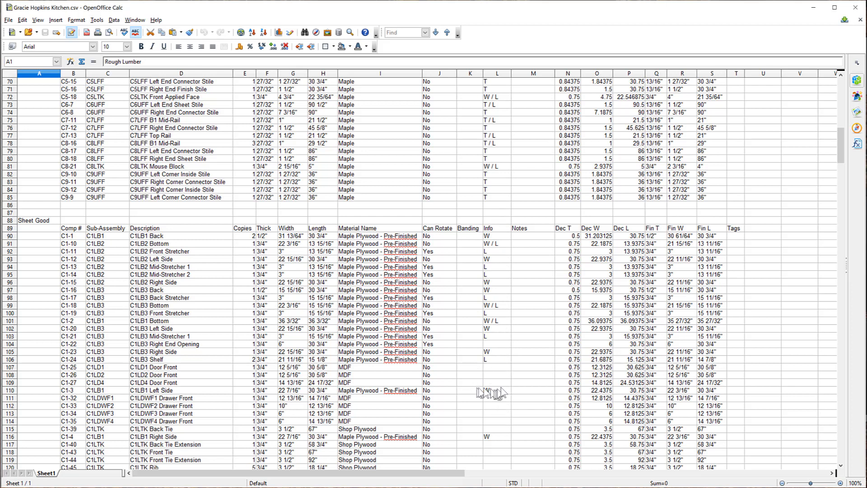
pyautogui.click(480, 369)
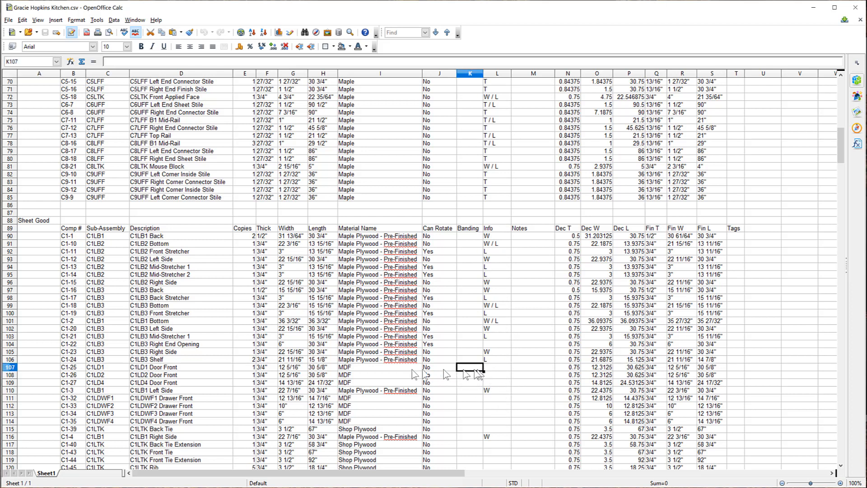
pyautogui.click(9, 368)
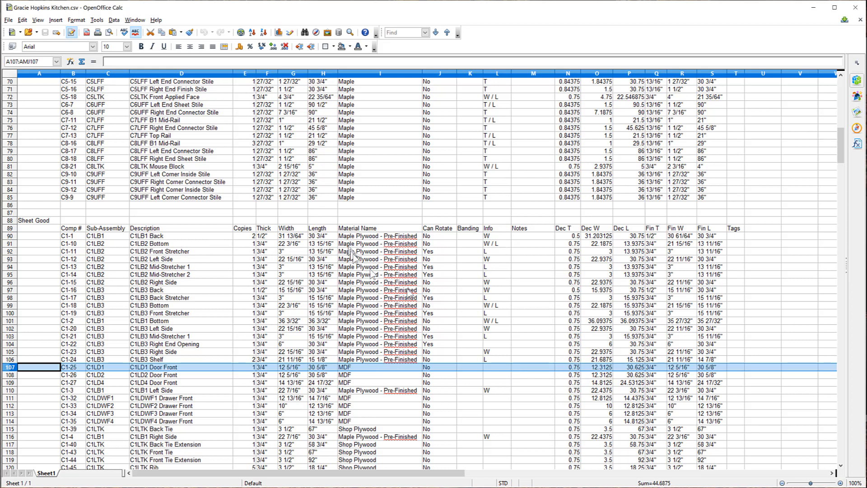
pyautogui.click(466, 307)
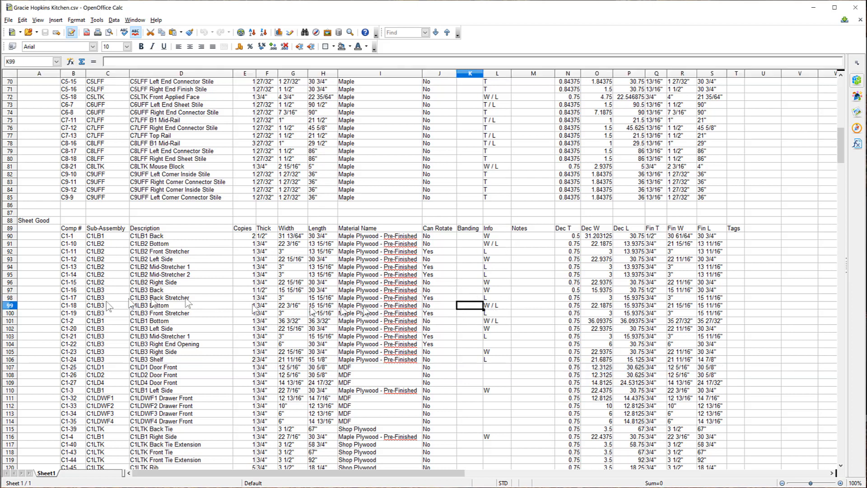
pyautogui.click(10, 307)
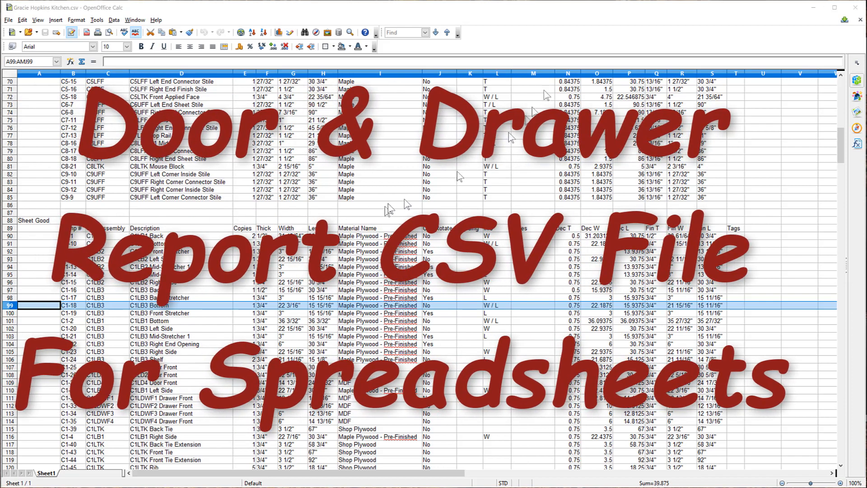
# - Close the cut list spreadsheet and open door_and_drawer_schedule.csv in Calc as comma-separated text
pyautogui.click(851, 10)
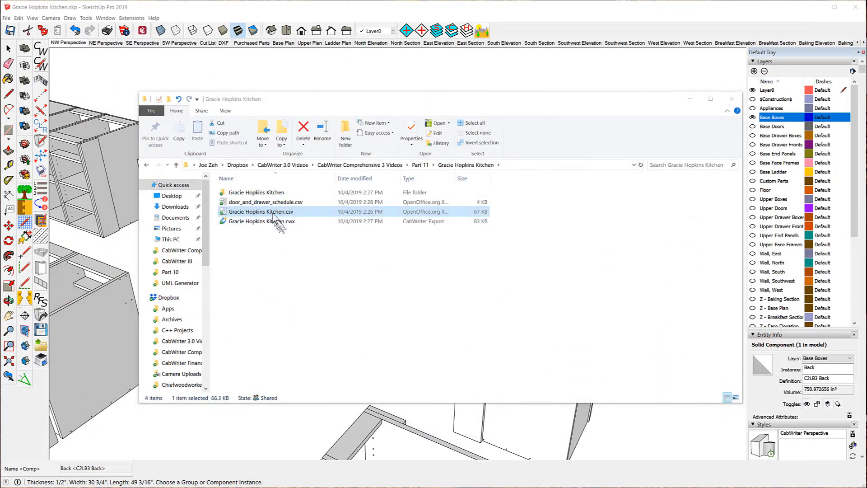
pyautogui.doubleClick(273, 204)
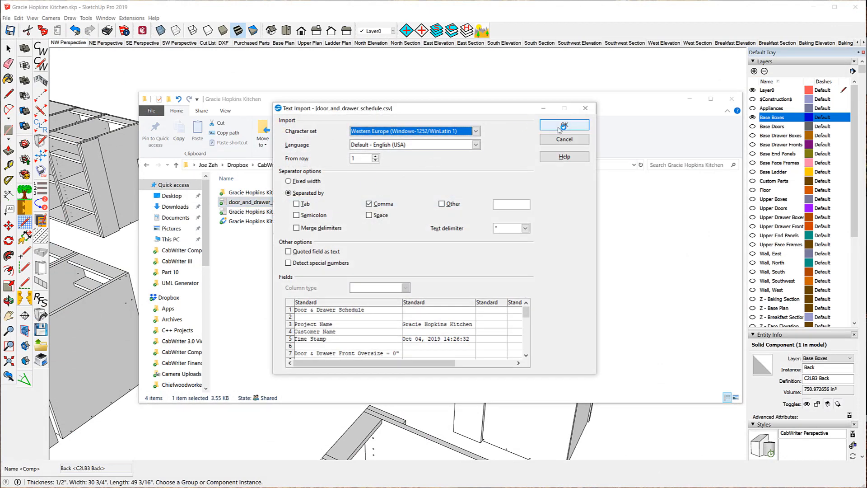
pyautogui.click(561, 127)
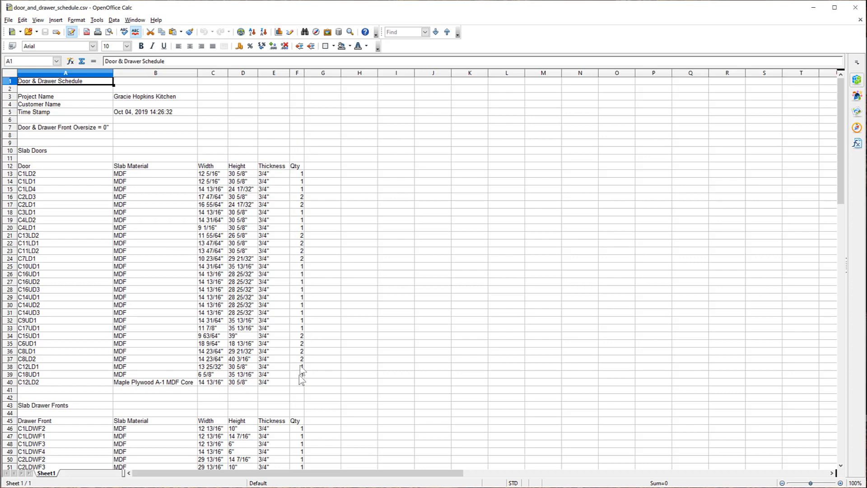
# - Examine the door and drawer schedule's slab door, drawer front, drawer slide and drawer box sections
pyautogui.scroll(-9, 271, 235)
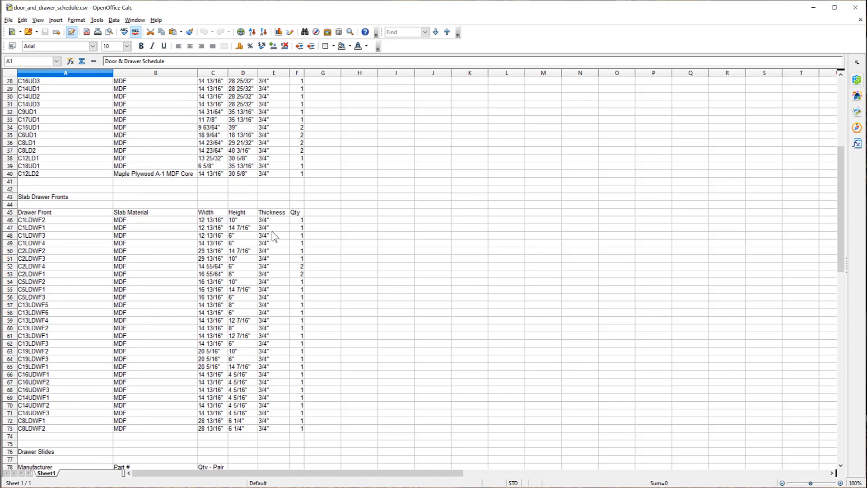
pyautogui.scroll(-2, 272, 236)
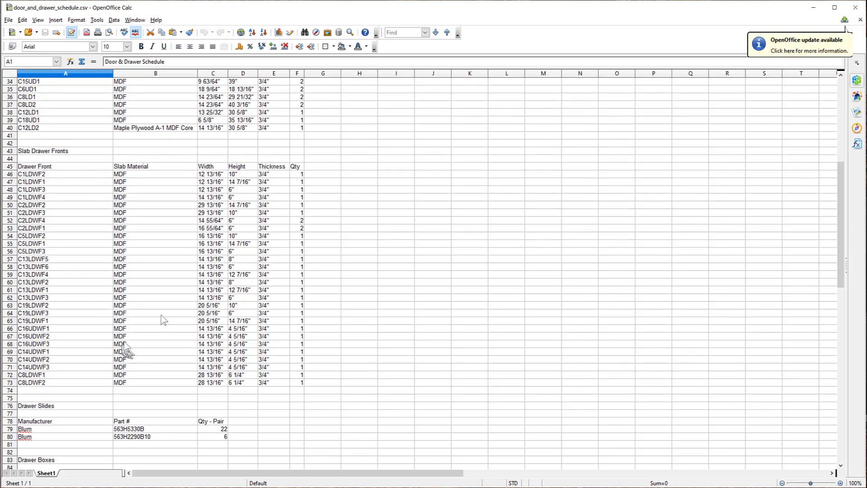
pyautogui.scroll(-7, 228, 212)
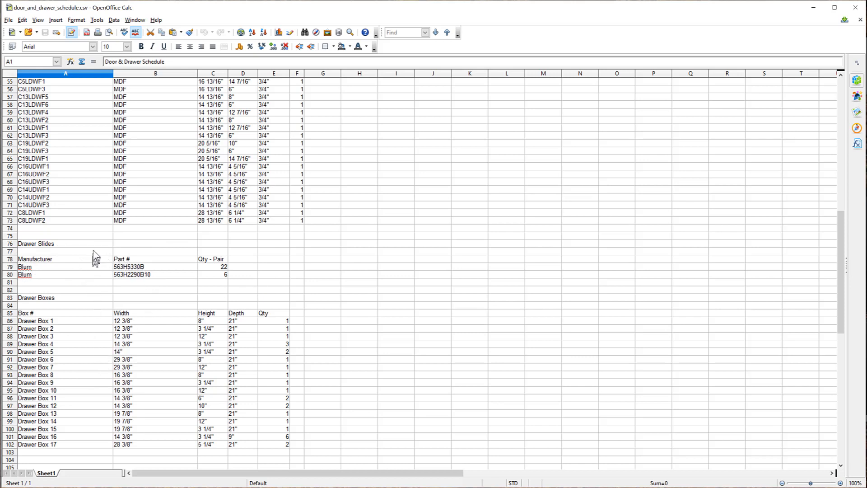
pyautogui.scroll(-3, 95, 258)
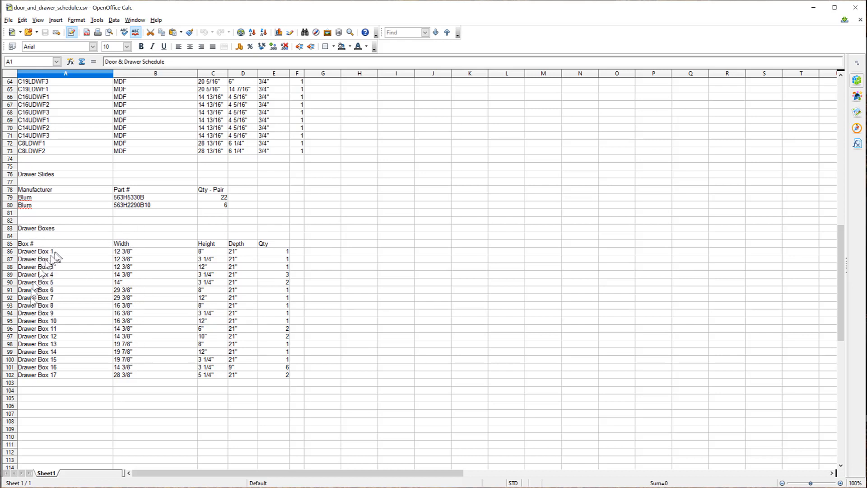
pyautogui.click(39, 291)
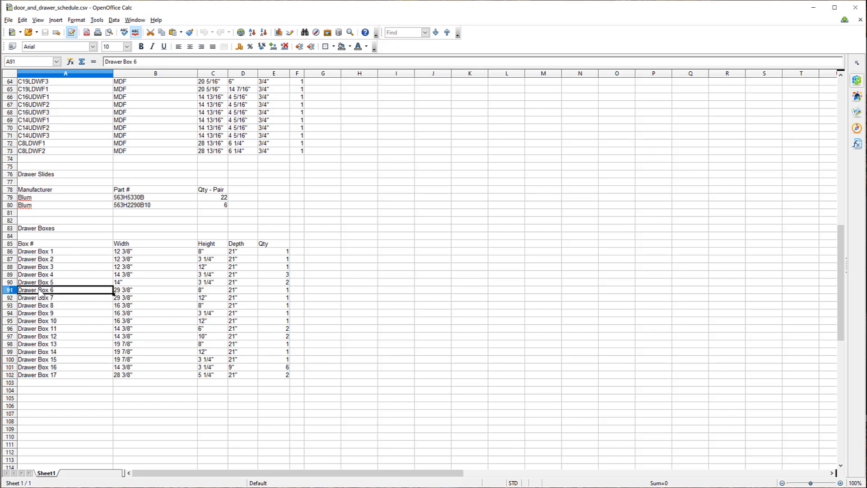
pyautogui.click(58, 367)
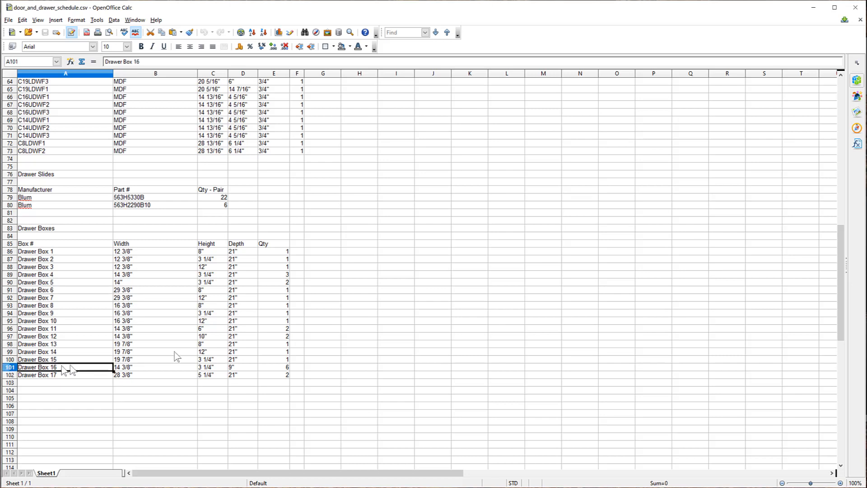
pyautogui.click(285, 367)
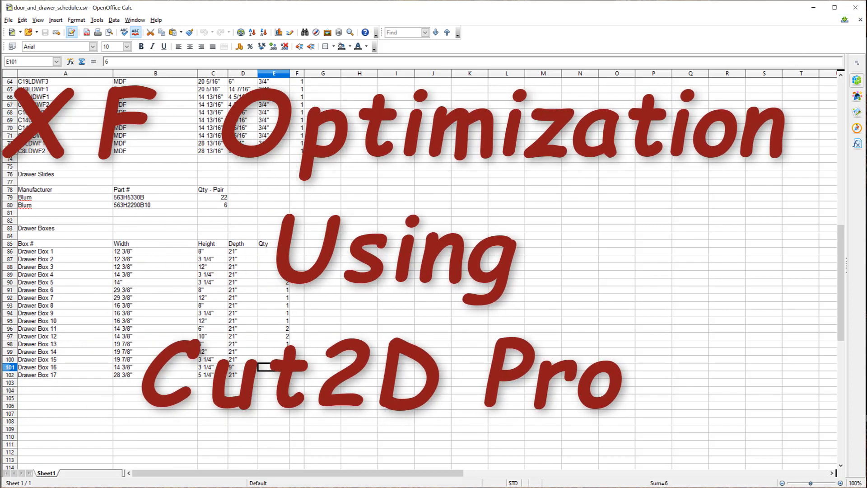
# - Close Calc and create a new Cut2D Pro job with the default 96 x 48 x 0.75 inch sheet
pyautogui.click(859, 8)
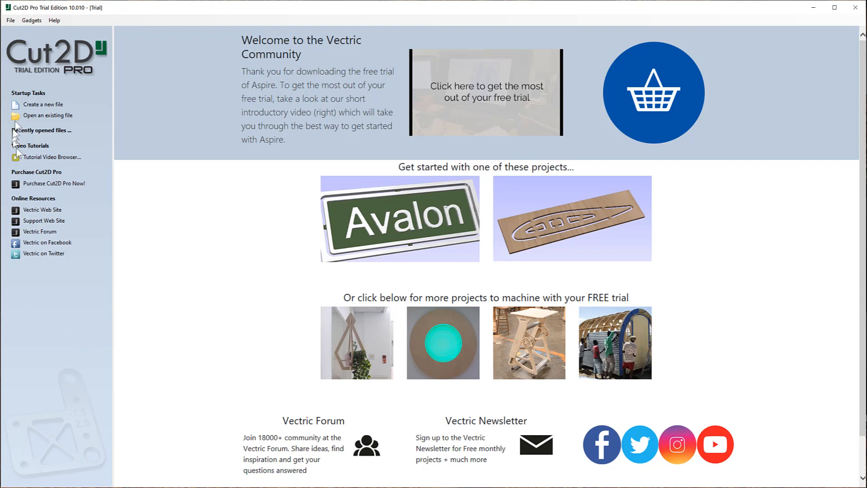
pyautogui.click(36, 105)
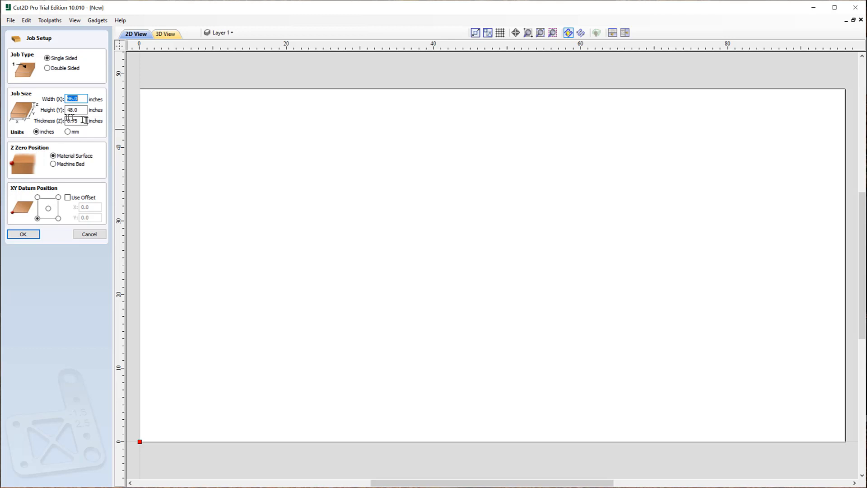
pyautogui.click(20, 235)
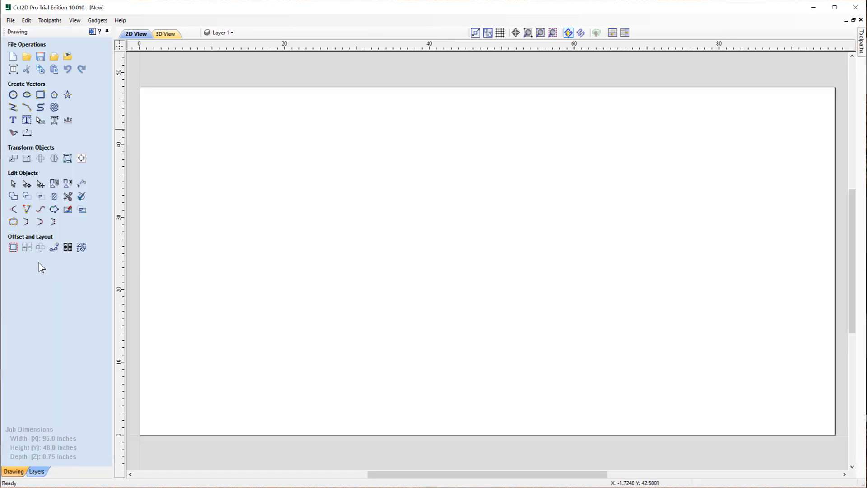
# - Import the vectors from 0.75in_Maple Plywood - Pre-Finished.dxf into the job
pyautogui.click(55, 57)
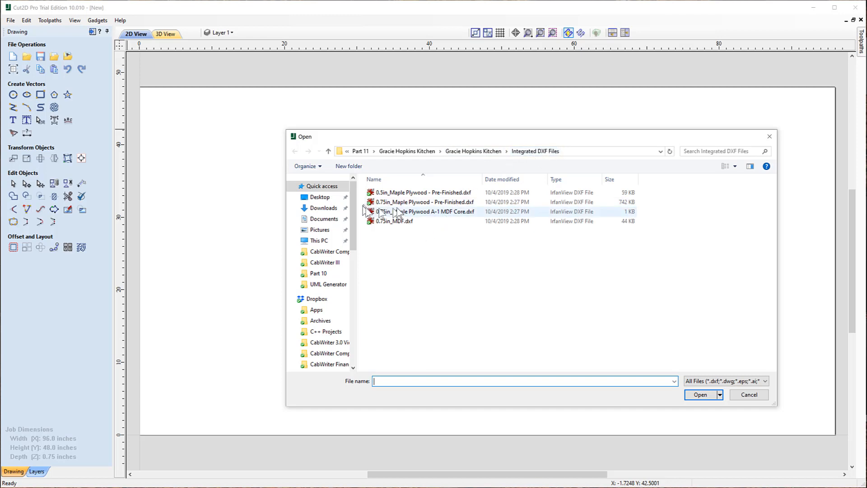
pyautogui.click(461, 202)
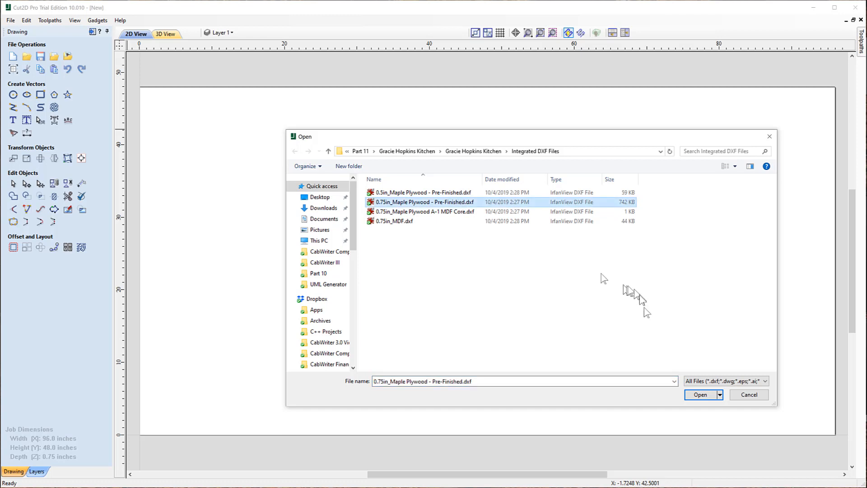
pyautogui.click(701, 395)
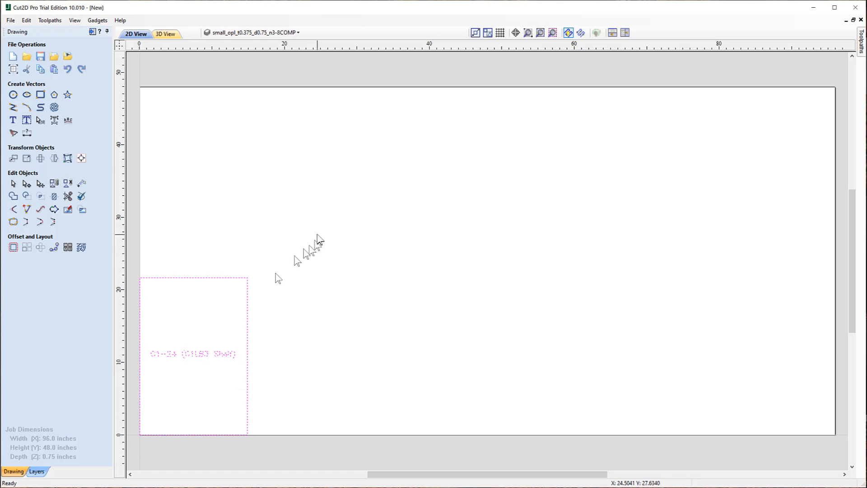
# - Zoom along the row of imported parts to inspect their outlines and part labels
pyautogui.scroll(-10, 233, 224)
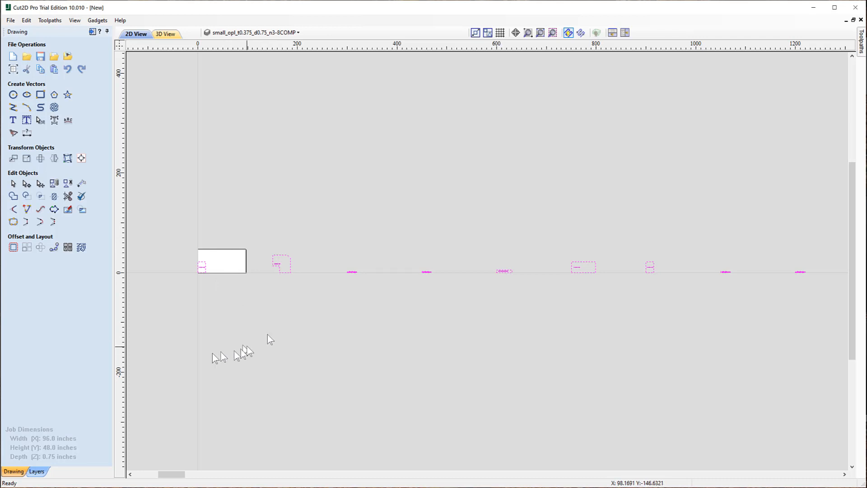
pyautogui.scroll(-3, 220, 338)
pyautogui.scroll(-3, 258, 359)
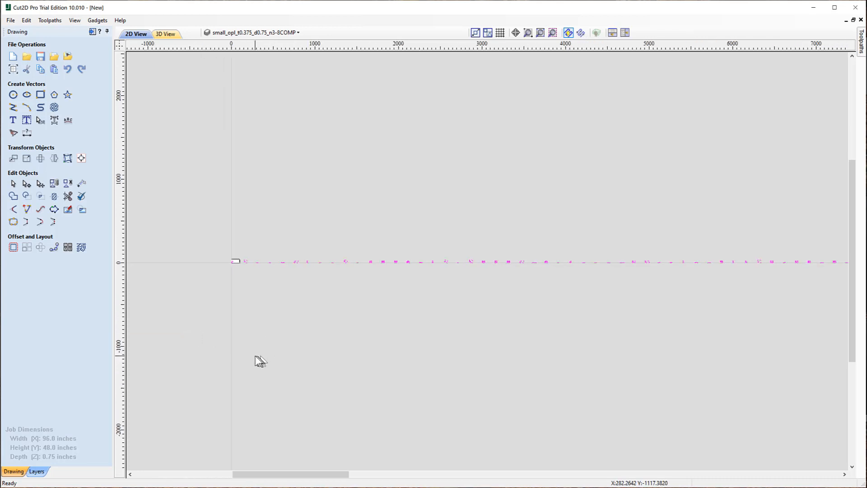
pyautogui.scroll(2, 586, 289)
pyautogui.scroll(8, 584, 271)
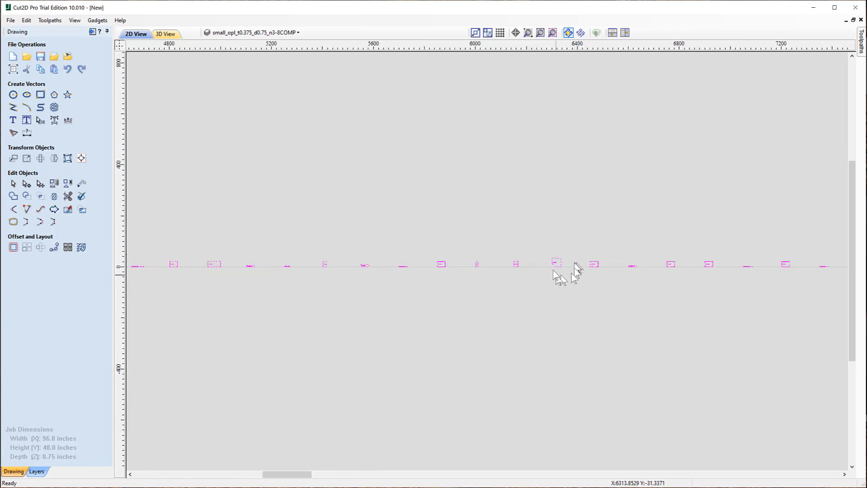
pyautogui.scroll(3, 549, 287)
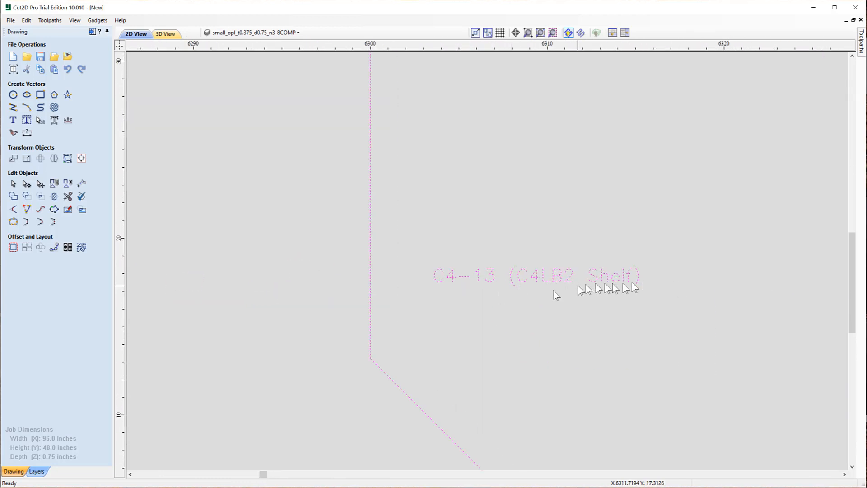
pyautogui.scroll(-1, 398, 213)
pyautogui.scroll(-5, 399, 213)
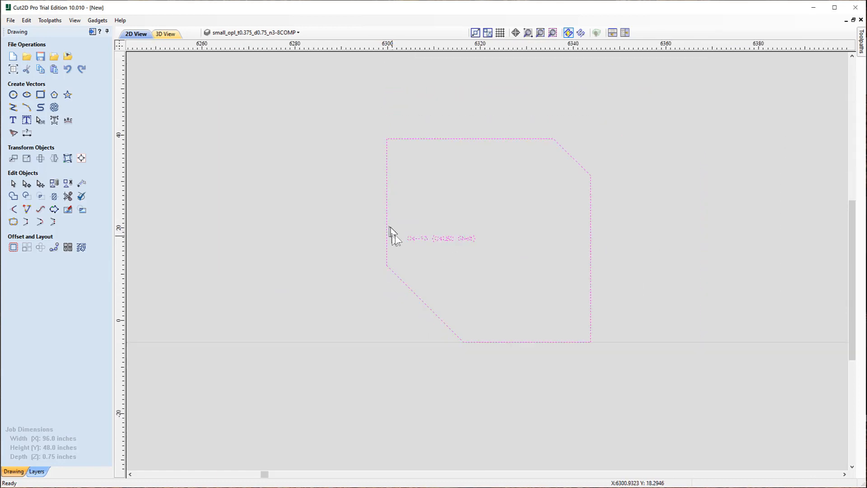
pyautogui.scroll(-5, 332, 219)
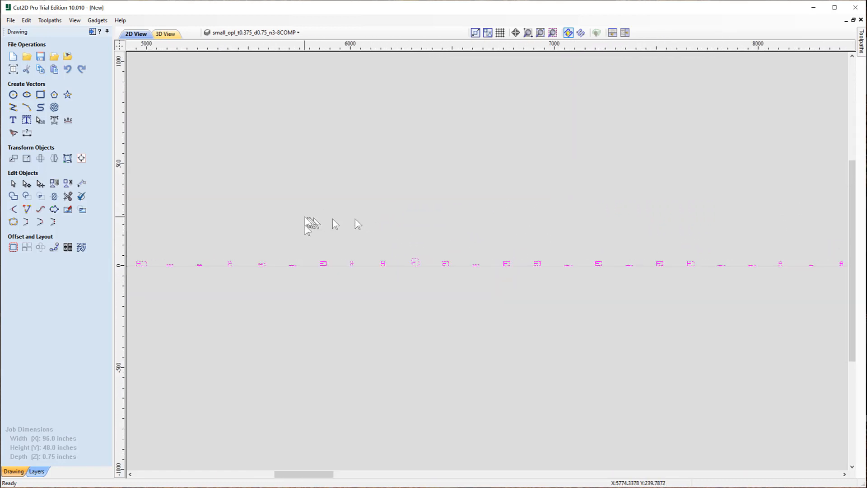
pyautogui.scroll(-4, 306, 257)
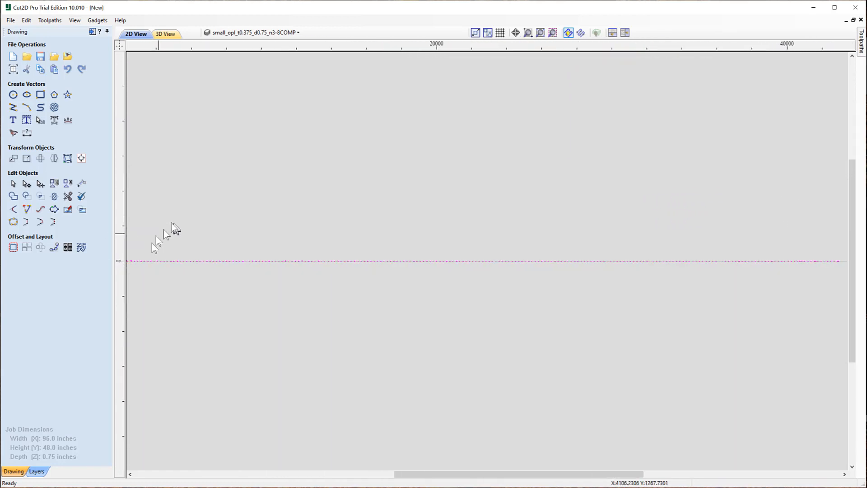
pyautogui.scroll(2, 303, 250)
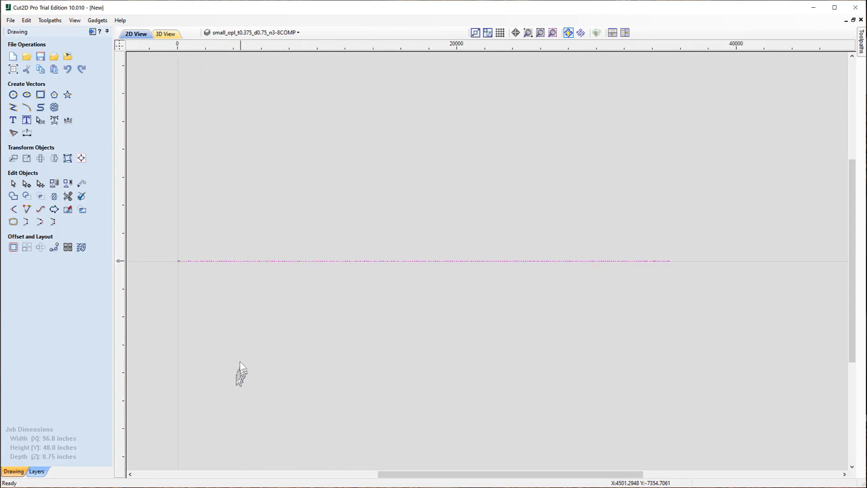
# - Preview a nest of the imported parts with the Nest Parts tool using its default clearance settings
pyautogui.click(81, 248)
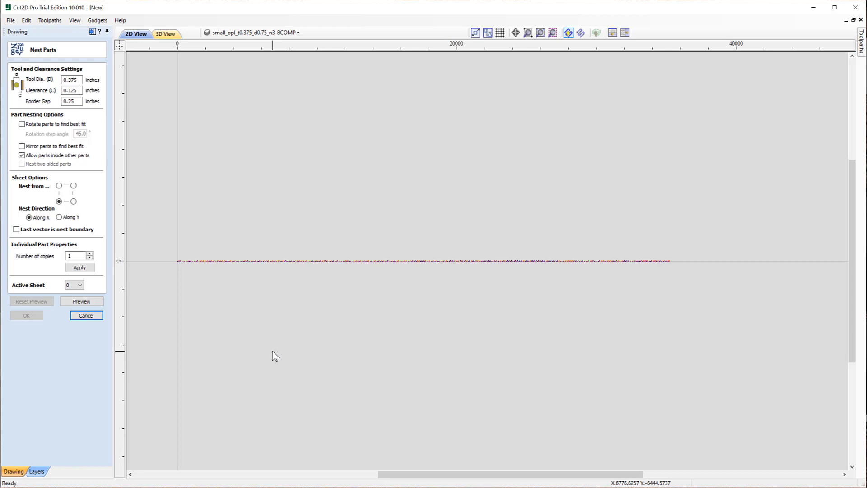
pyautogui.click(82, 302)
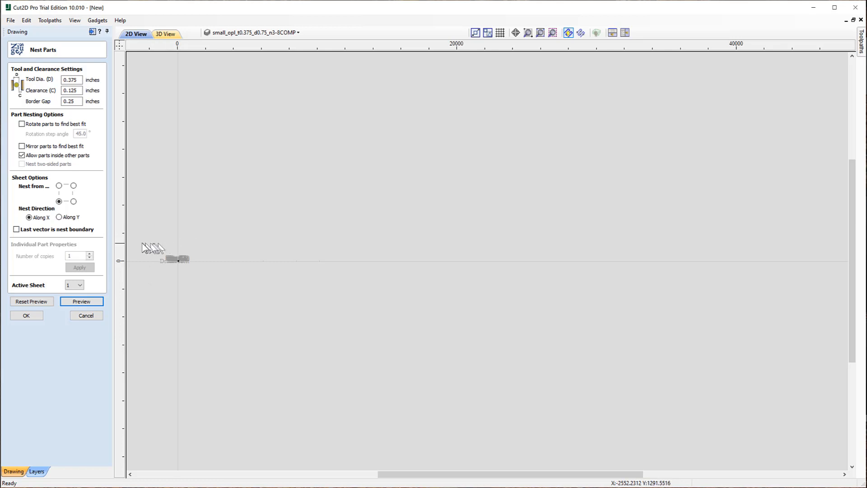
pyautogui.scroll(3, 141, 261)
pyautogui.scroll(5, 219, 249)
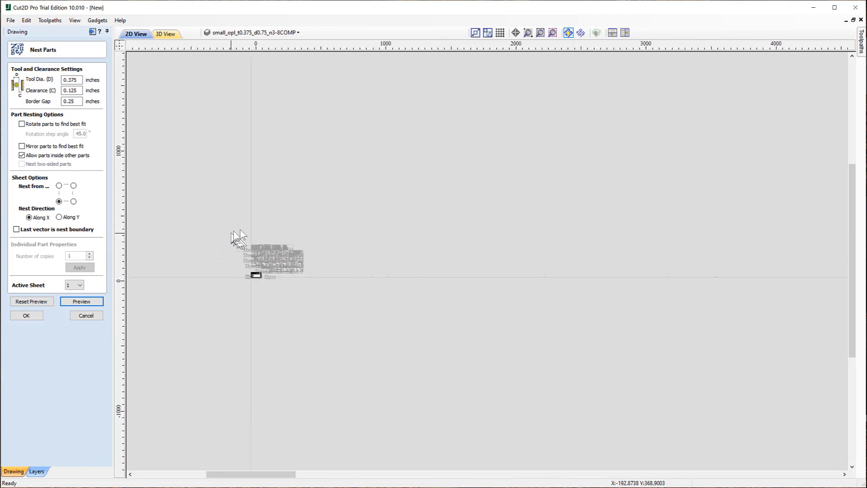
# - Zoom into the nest preview to inspect how the parts are distributed across the sheets
pyautogui.scroll(3, 384, 231)
pyautogui.scroll(-3, 572, 194)
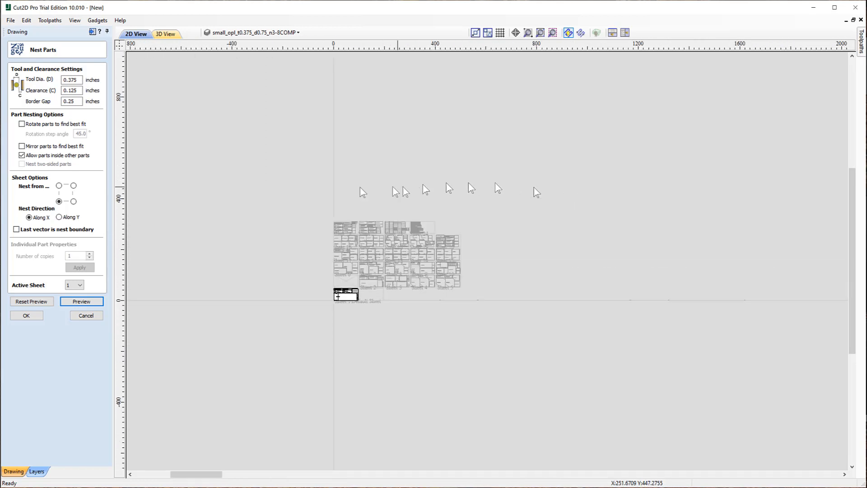
pyautogui.scroll(2, 348, 204)
pyautogui.scroll(-1, 348, 203)
pyautogui.scroll(3, 361, 226)
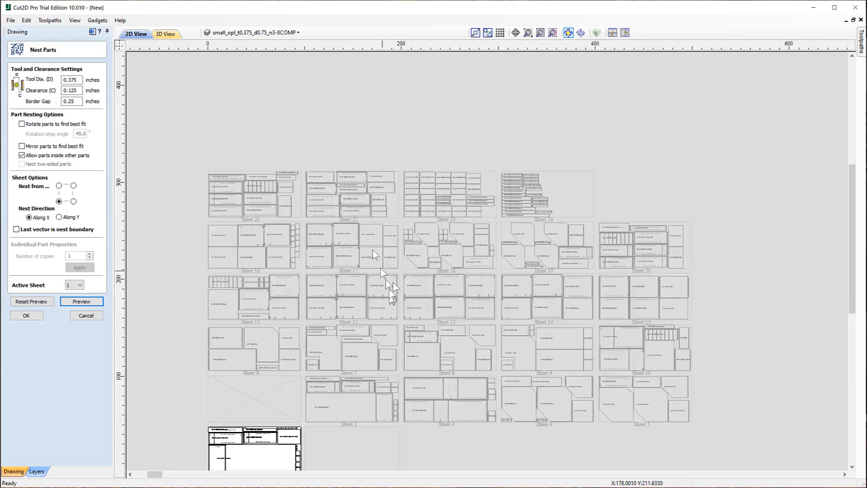
pyautogui.scroll(-2, 361, 217)
pyautogui.scroll(2, 377, 373)
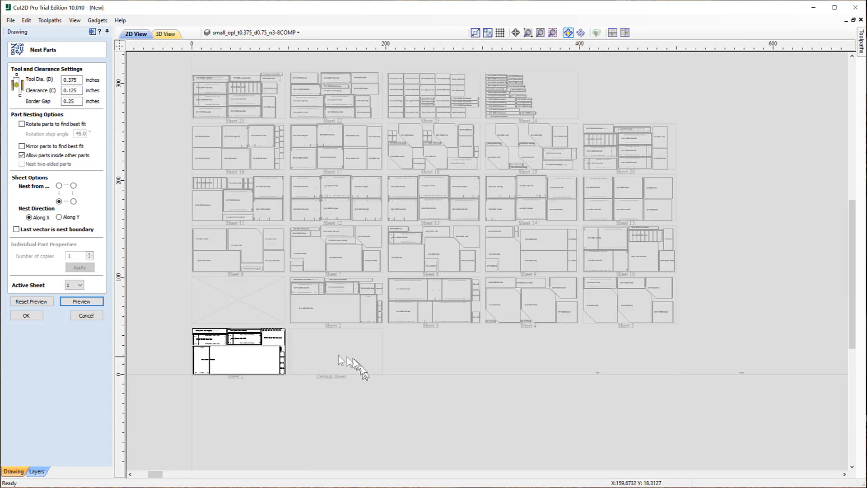
pyautogui.scroll(1, 282, 263)
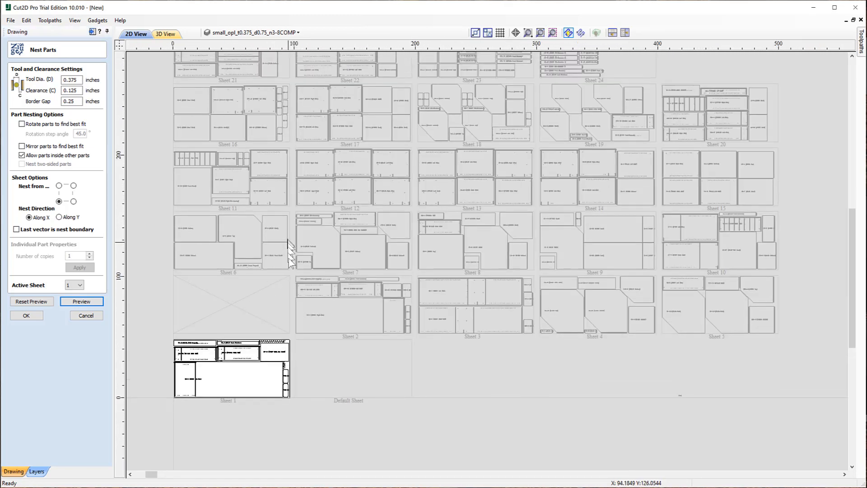
pyautogui.moveTo(287, 299); pyautogui.dragTo(295, 300, button='middle')
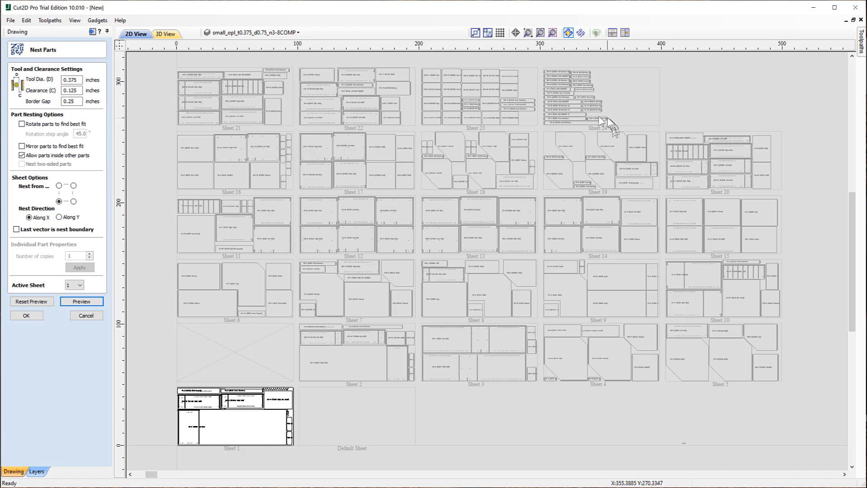
# - Make sheet 24 and then sheet 7 the active sheet, and zoom into sheet 7's nested part labels
pyautogui.click(621, 136)
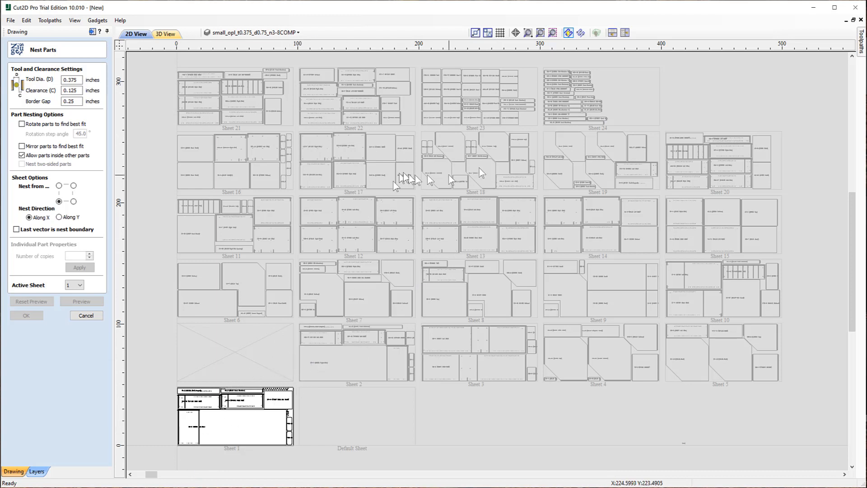
pyautogui.click(557, 91)
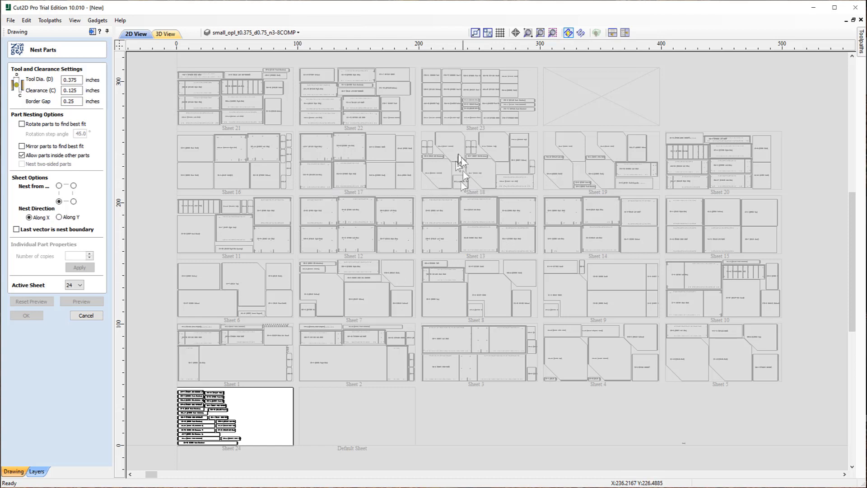
pyautogui.click(355, 281)
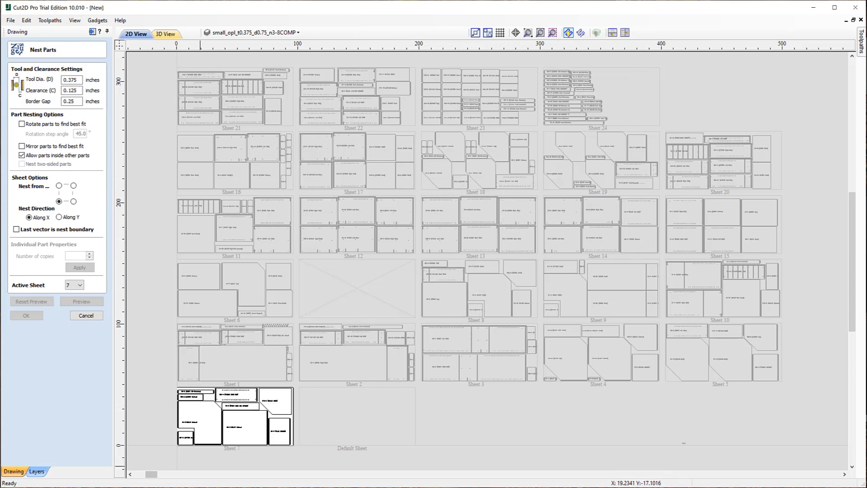
pyautogui.scroll(1, 177, 457)
pyautogui.scroll(6, 178, 457)
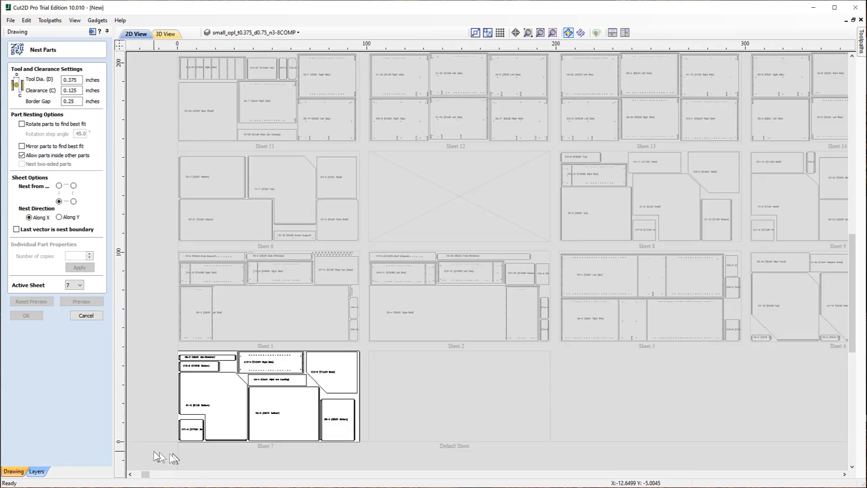
pyautogui.scroll(-2, 202, 451)
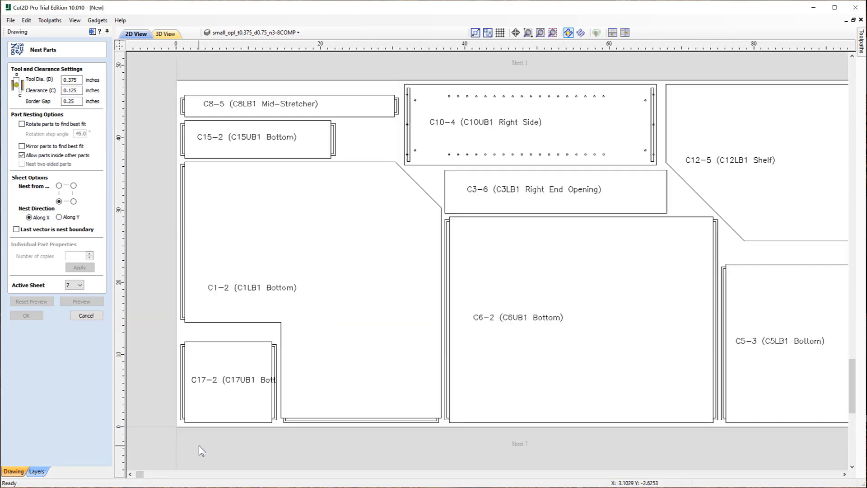
pyautogui.moveTo(438, 327); pyautogui.dragTo(411, 334, button='middle')
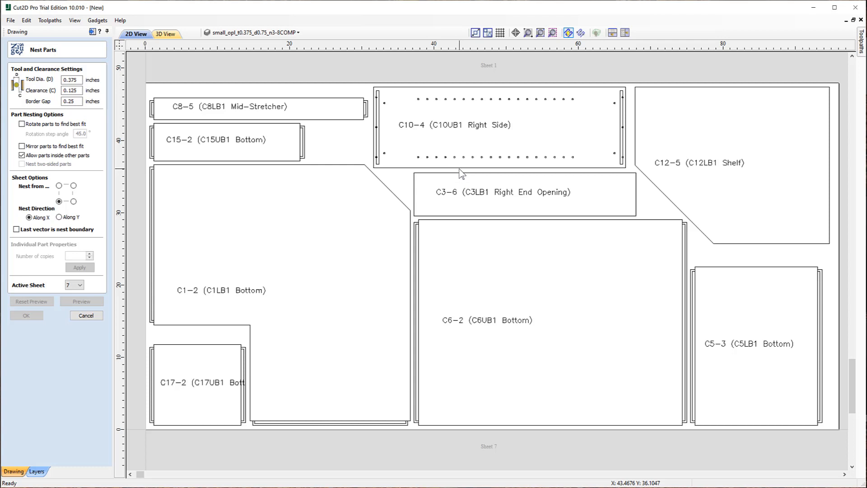
# - Make sheet 16 the active sheet and zoom into its nested side, bottom and C14-3 parts
pyautogui.scroll(-10, 379, 183)
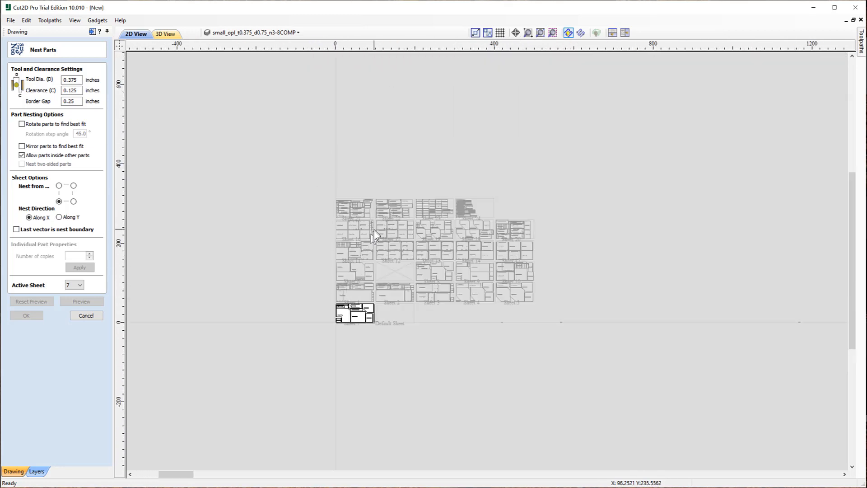
pyautogui.scroll(2, 374, 232)
pyautogui.scroll(2, 421, 351)
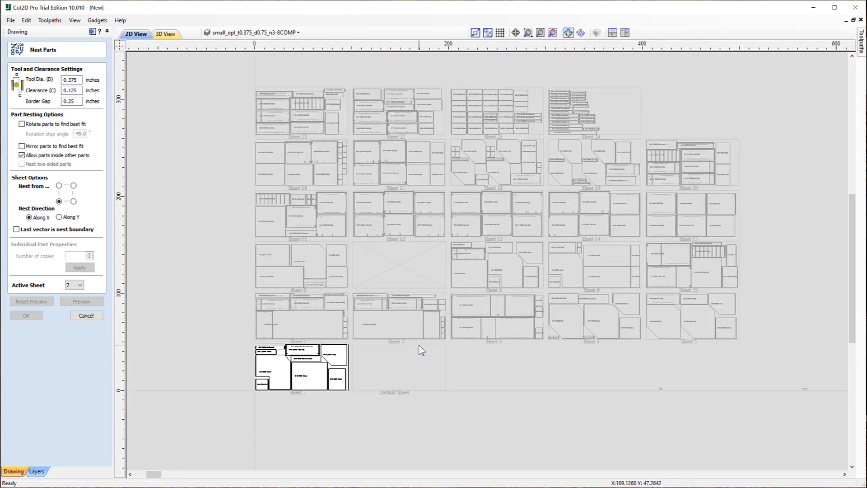
pyautogui.scroll(1, 485, 131)
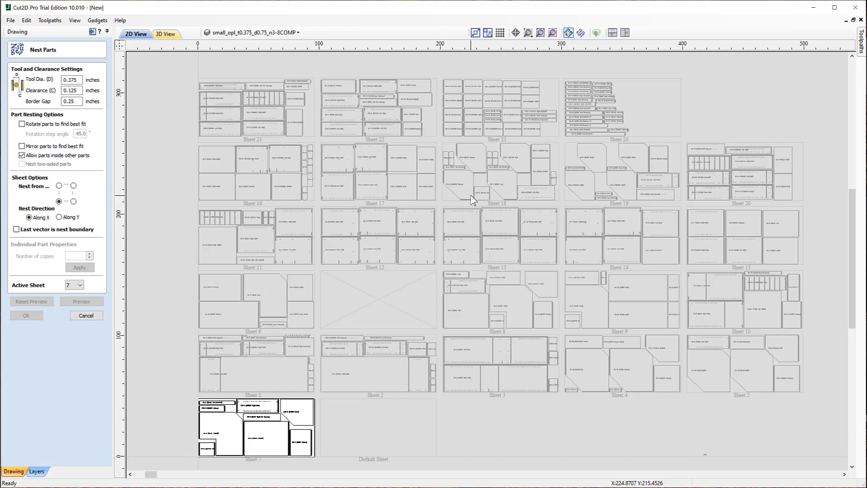
pyautogui.scroll(-1, 473, 199)
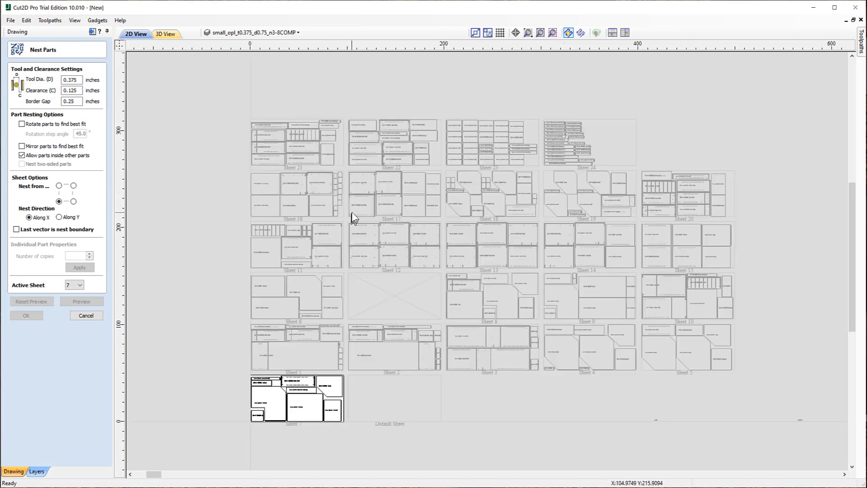
pyautogui.click(297, 190)
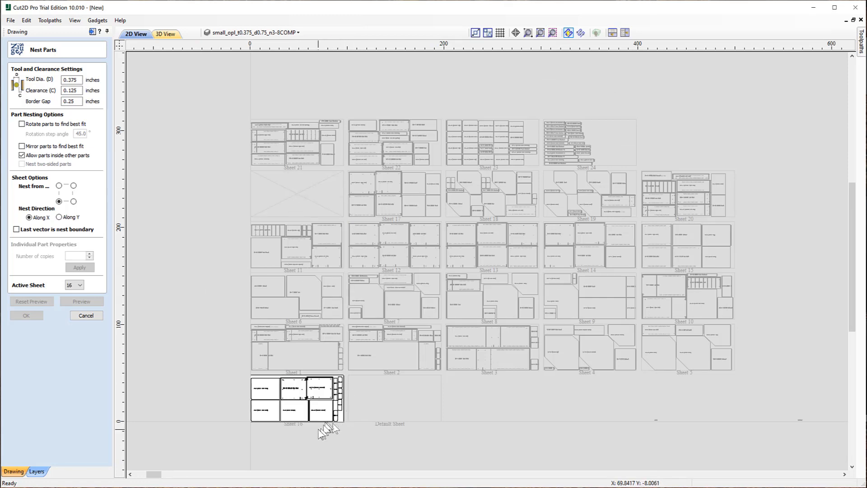
pyautogui.scroll(4, 312, 418)
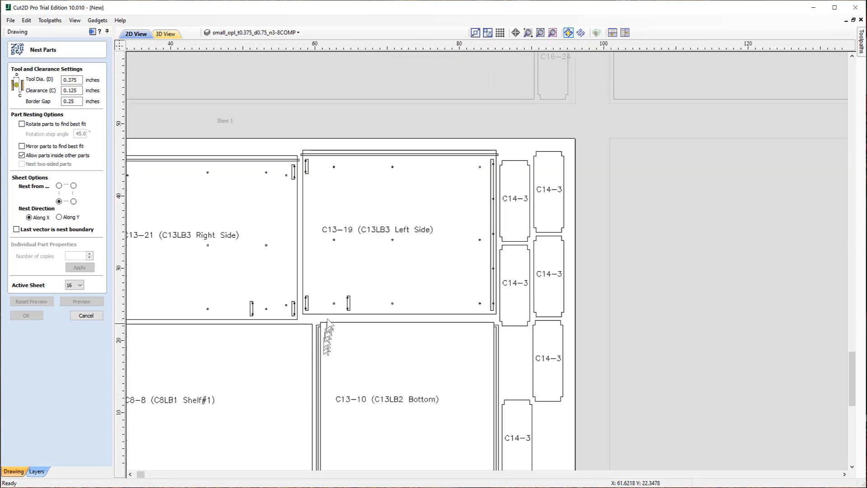
pyautogui.scroll(-2, 327, 322)
pyautogui.scroll(1, 333, 362)
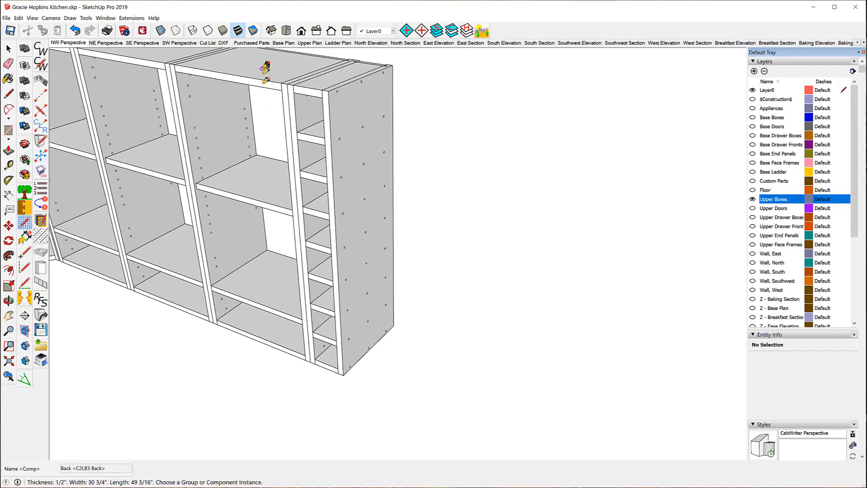
# - In SketchUp, turn on X-ray view and zoom in on the upper cabinet's top corner to examine the rabbet joint
pyautogui.scroll(1, 266, 68)
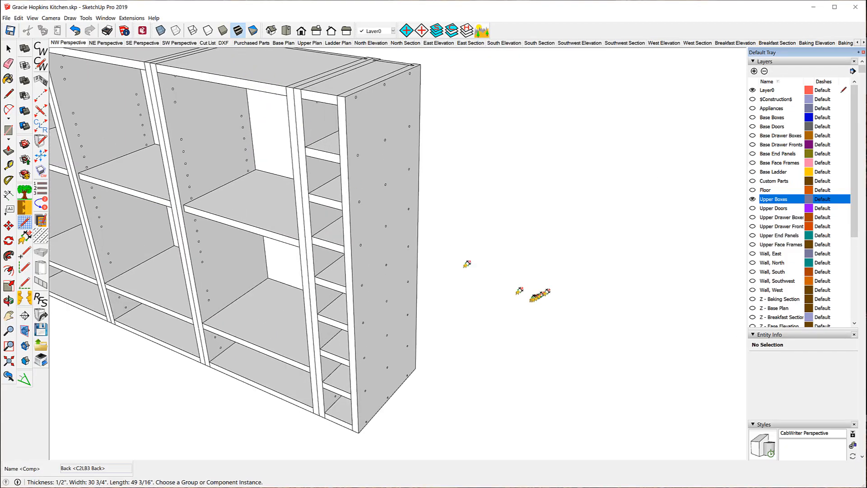
pyautogui.click(161, 30)
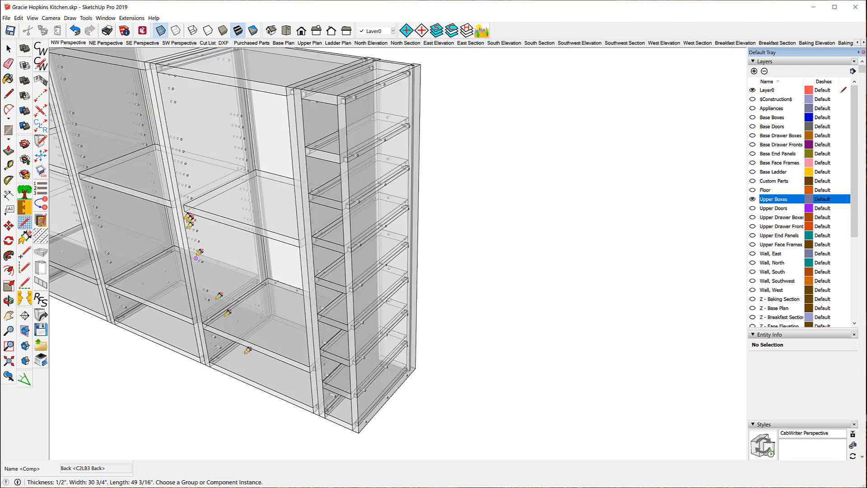
pyautogui.scroll(6, 364, 452)
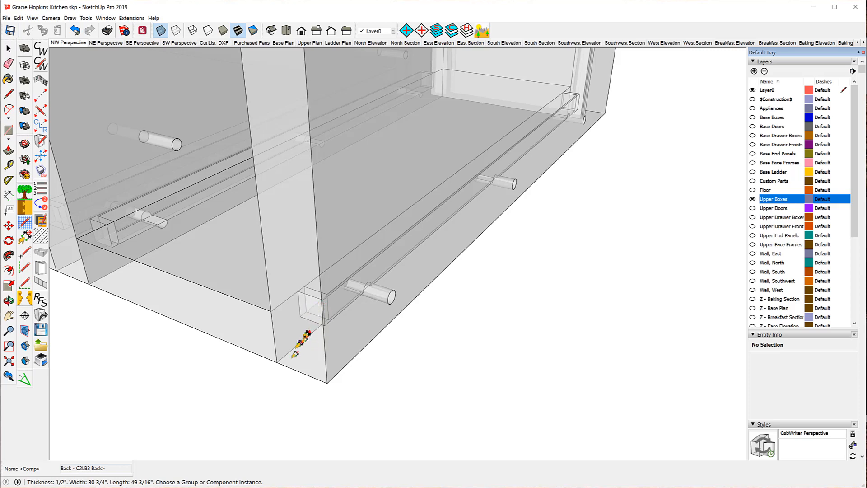
pyautogui.scroll(-6, 305, 388)
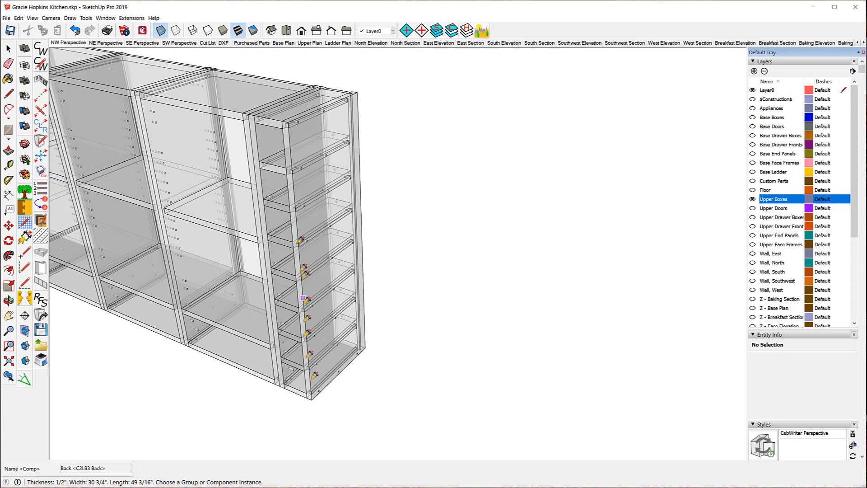
pyautogui.scroll(8, 264, 121)
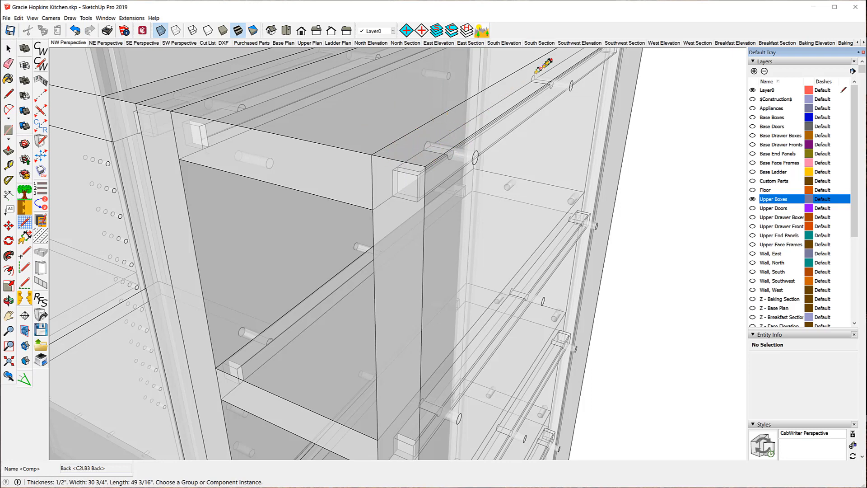
pyautogui.scroll(-5, 312, 93)
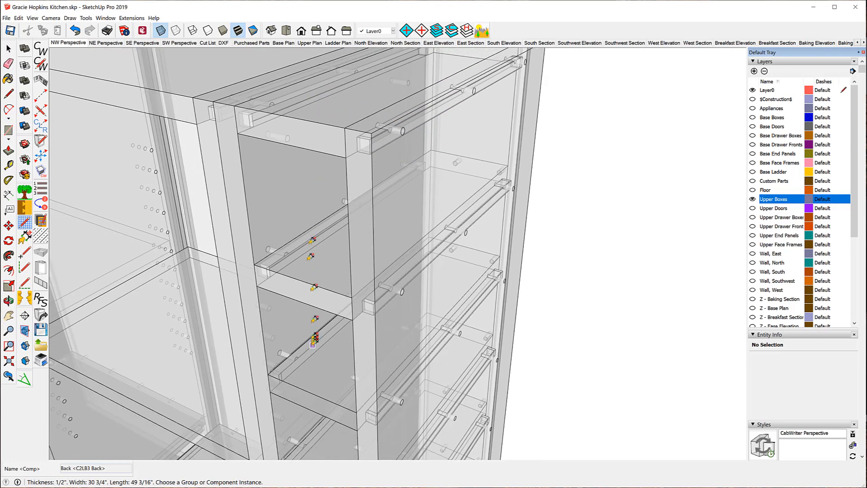
pyautogui.scroll(8, 323, 329)
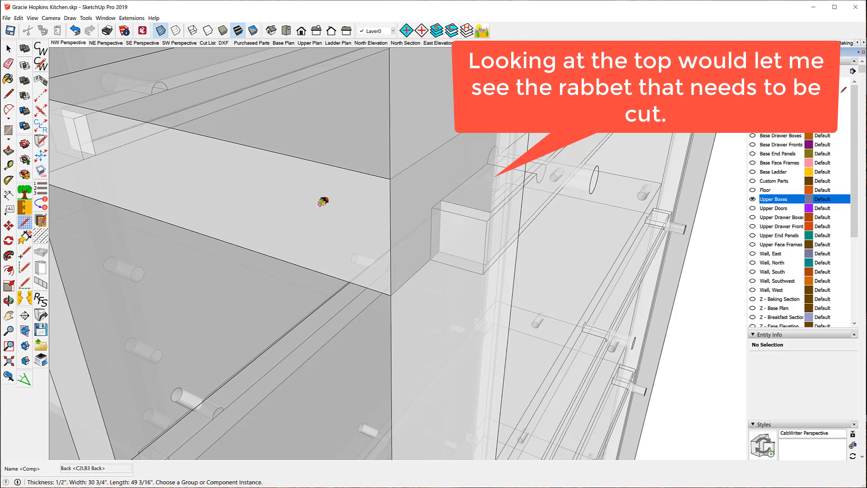
pyautogui.moveTo(315, 200); pyautogui.dragTo(308, 204, button='middle')
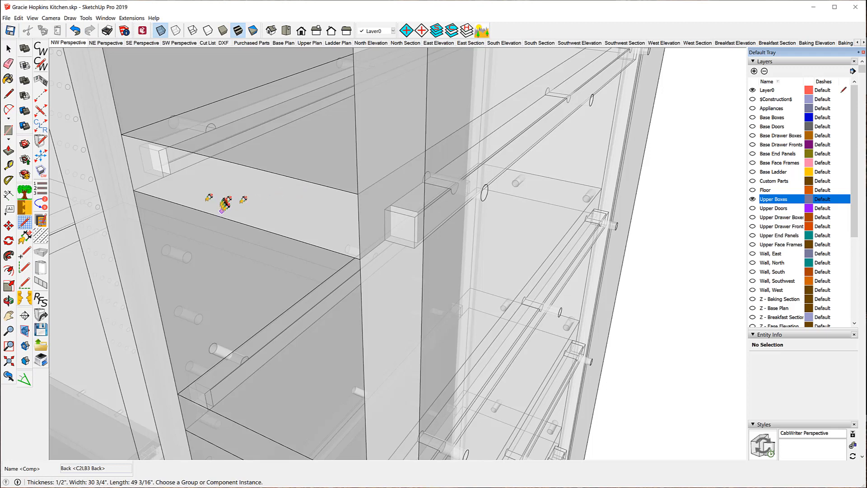
# - Open the CabWriter CNC Setup settings and examine the upper cabinet's shelf and panel joints against the milled-face options
pyautogui.click(40, 64)
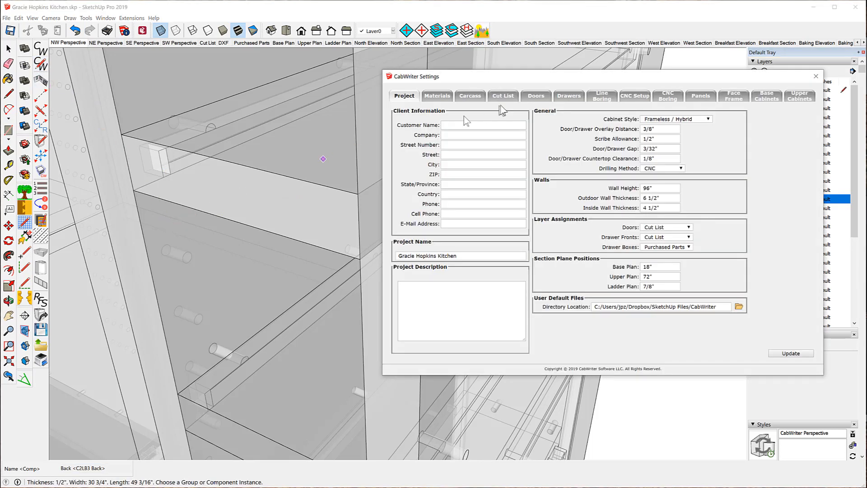
pyautogui.click(636, 97)
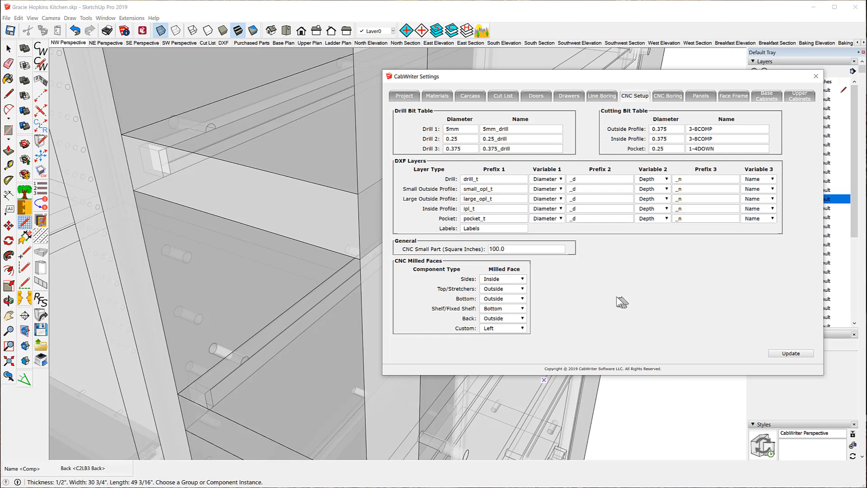
pyautogui.scroll(-1, 279, 291)
pyautogui.scroll(-5, 279, 291)
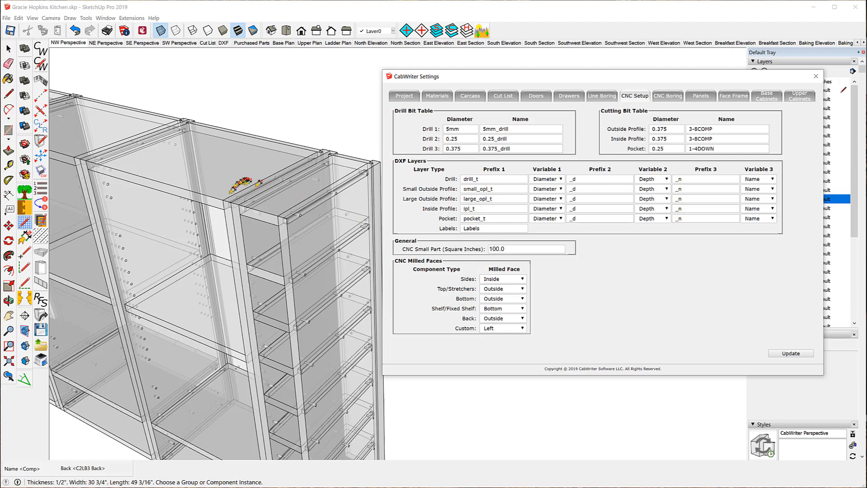
pyautogui.scroll(3, 291, 222)
pyautogui.scroll(5, 293, 213)
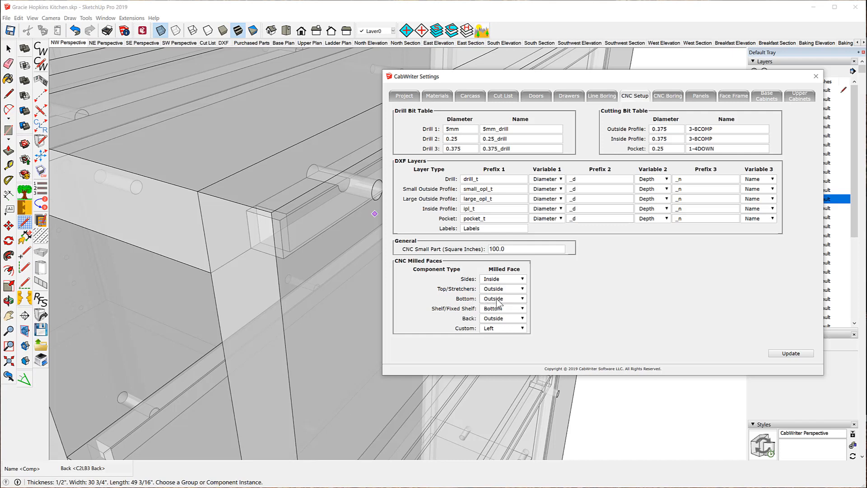
pyautogui.scroll(-10, 265, 149)
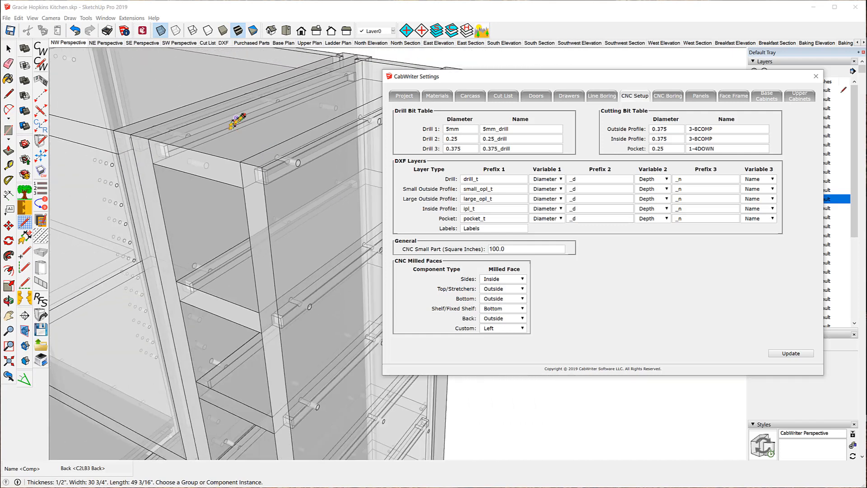
pyautogui.scroll(2, 266, 318)
pyautogui.scroll(6, 266, 348)
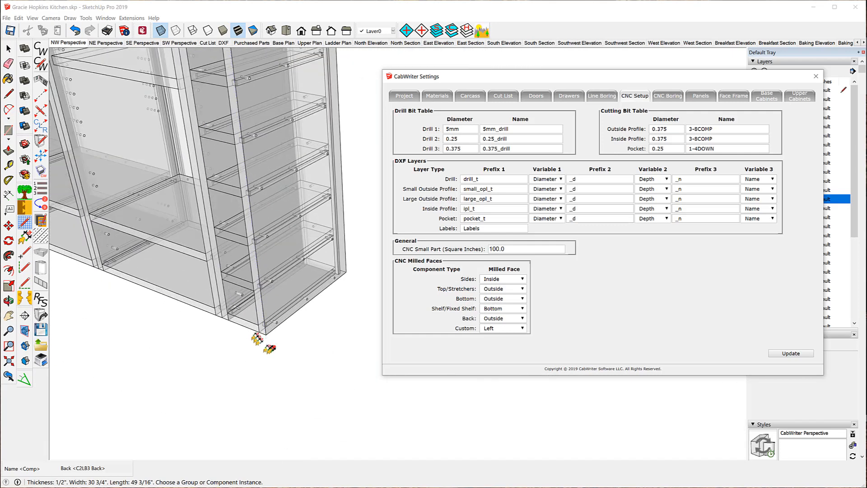
pyautogui.scroll(-5, 190, 321)
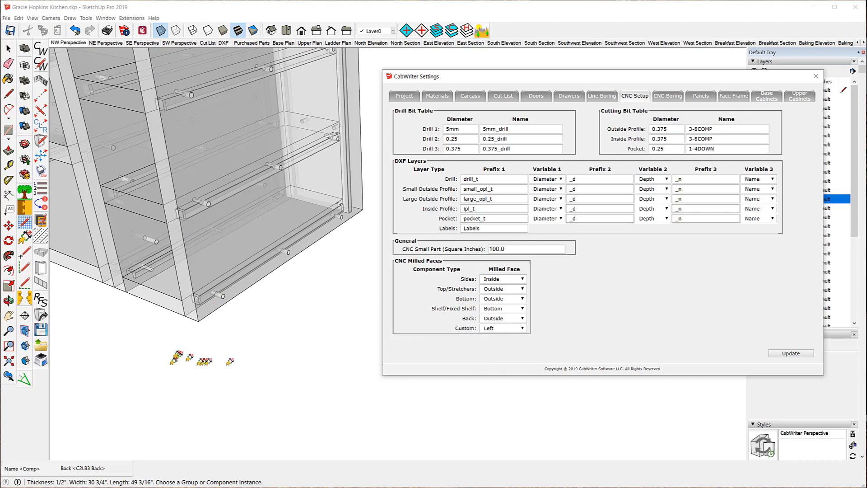
pyautogui.moveTo(177, 359); pyautogui.dragTo(163, 196, button='middle')
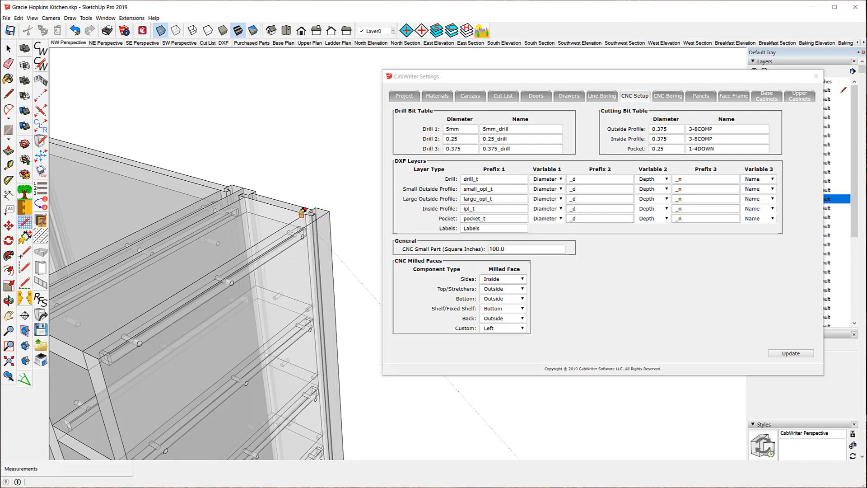
# - Review the milled-face choices for custom components, keeping Left selected, and look over the cabinet again
pyautogui.click(522, 328)
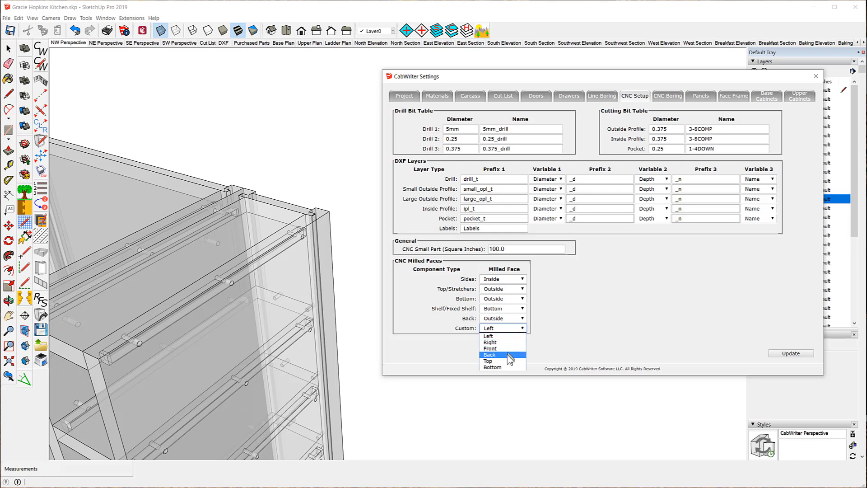
pyautogui.click(506, 335)
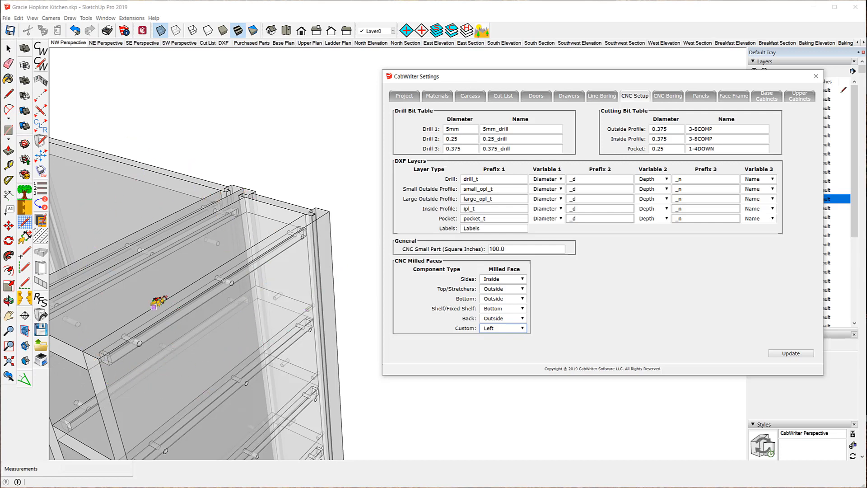
pyautogui.scroll(-4, 295, 138)
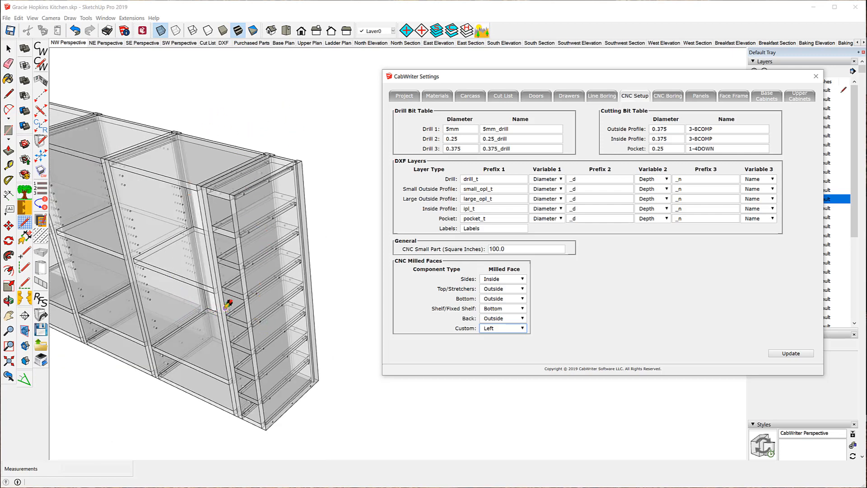
pyautogui.scroll(8, 228, 305)
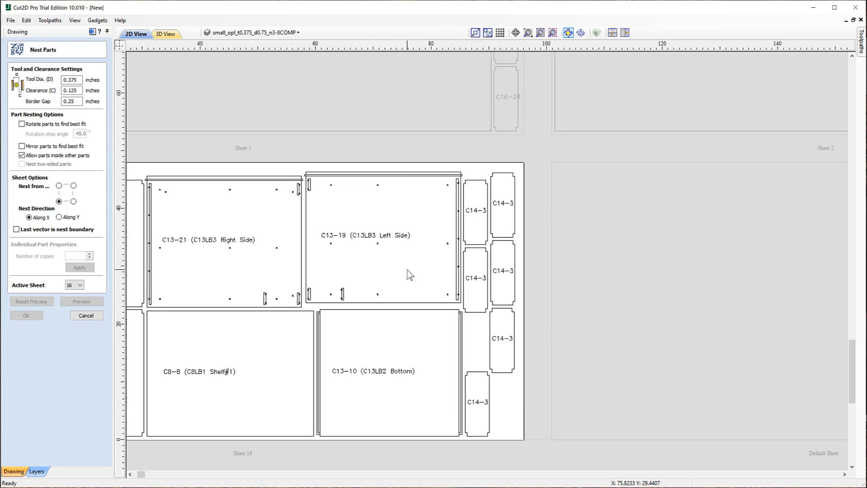
# - In Cut2D Pro, zoom out over the nest preview to survey all the nested sheets
pyautogui.scroll(-3, 406, 269)
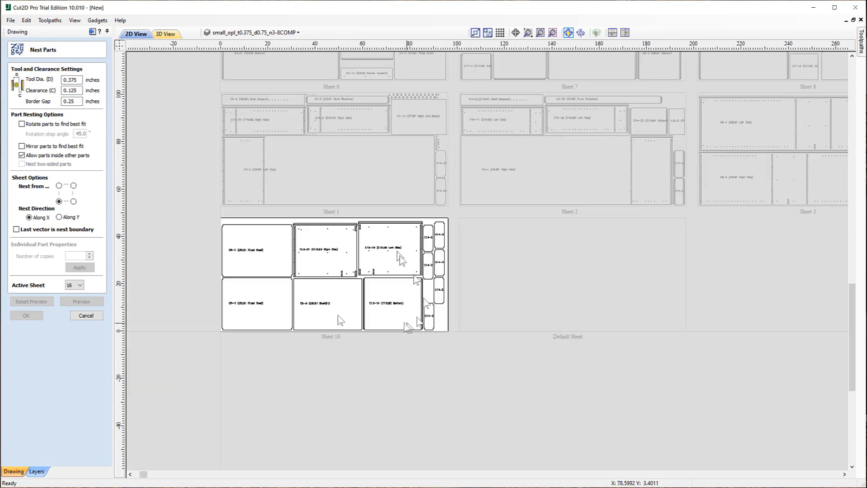
pyautogui.scroll(-1, 235, 357)
pyautogui.scroll(-2, 235, 341)
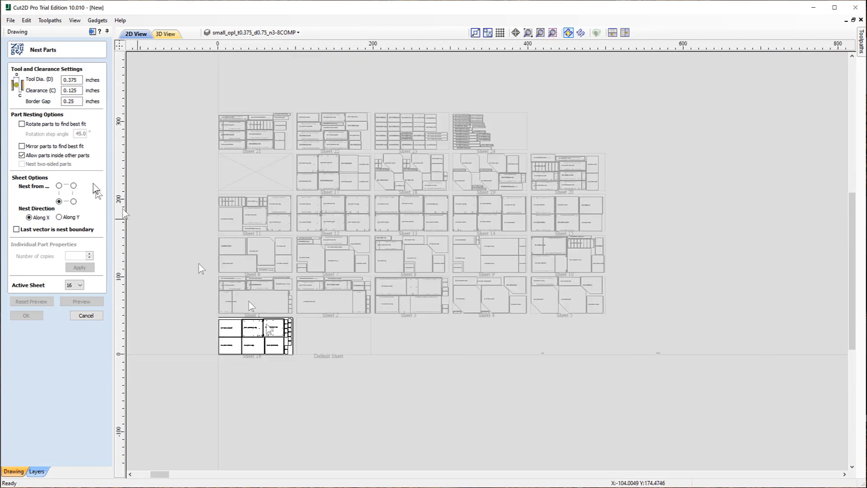
pyautogui.scroll(2, 165, 156)
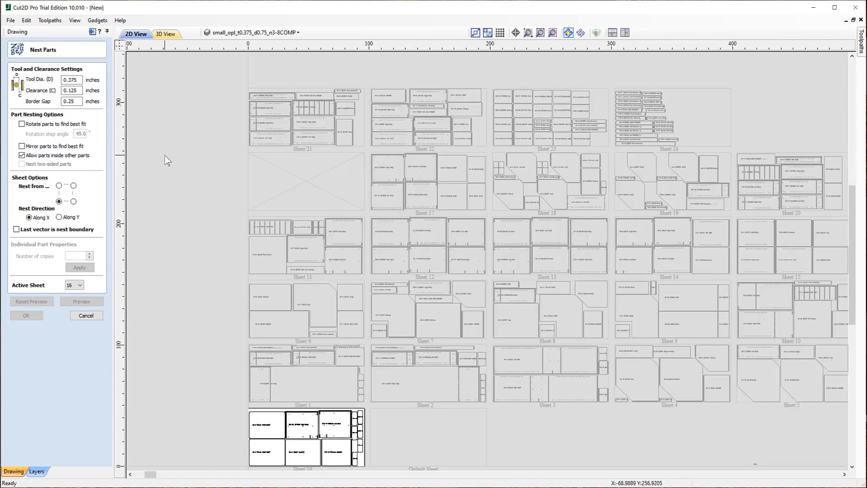
pyautogui.scroll(-1, 167, 161)
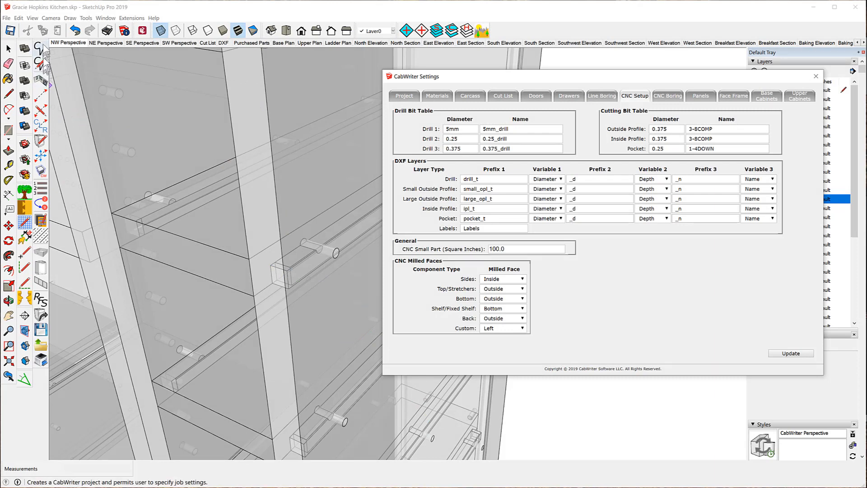
# - In SketchUp, return to the NW Perspective view of the kitchen and close the CabWriter Settings dialog
pyautogui.click(68, 42)
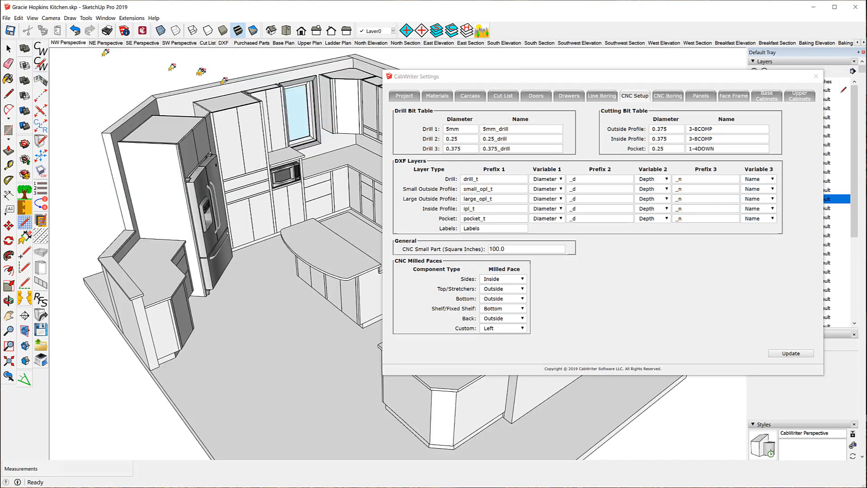
pyautogui.click(812, 76)
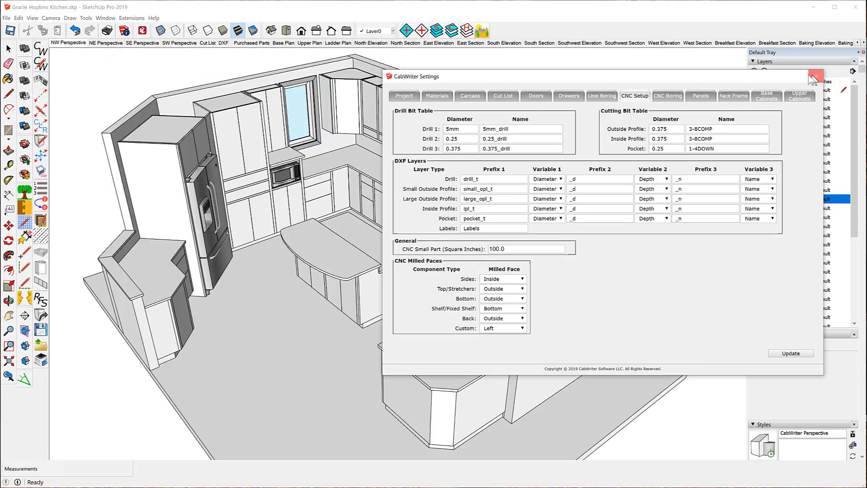